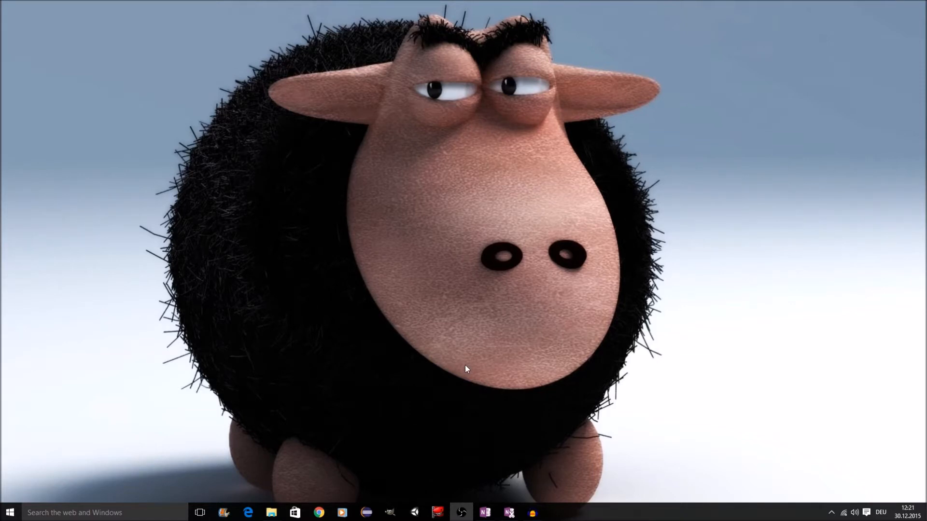
# Launch Unity and create a new 3D project named RPG in A:\UNITY.
pyautogui.click(414, 512)
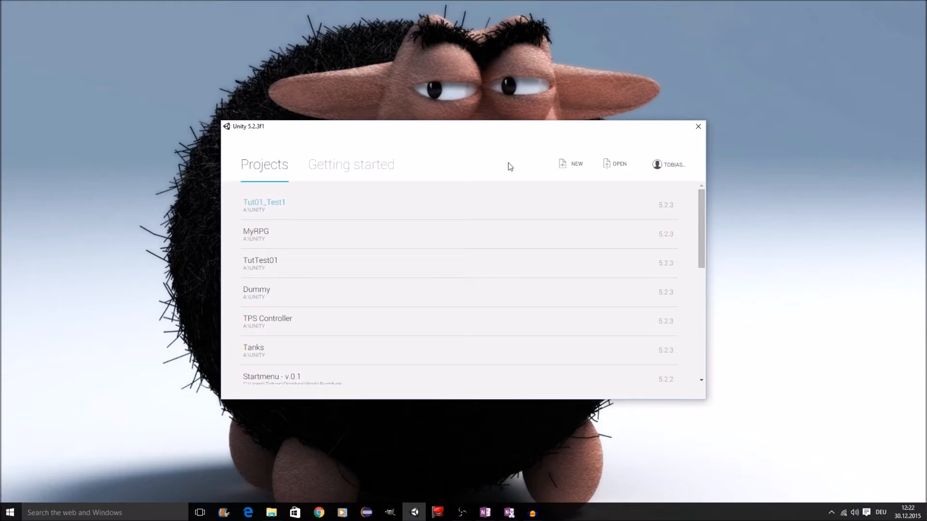
pyautogui.click(571, 166)
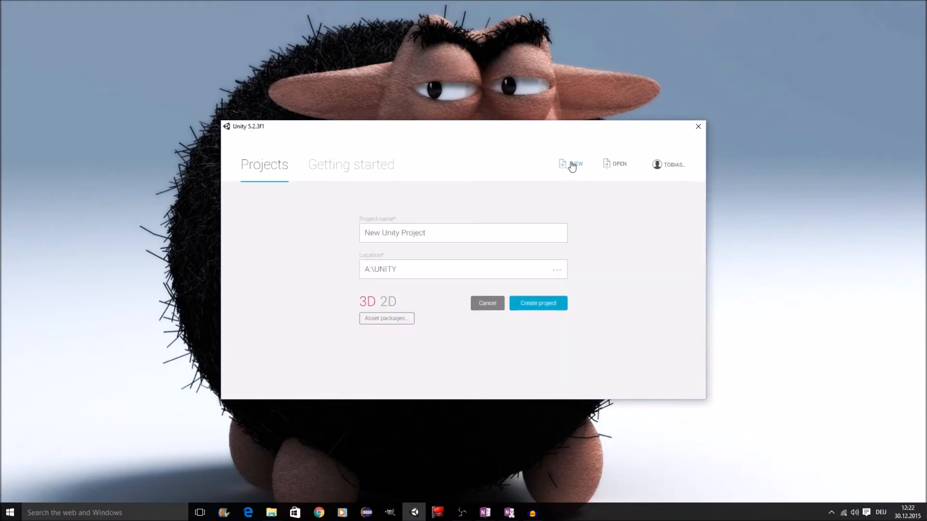
pyautogui.moveTo(465, 231); pyautogui.dragTo(336, 230)
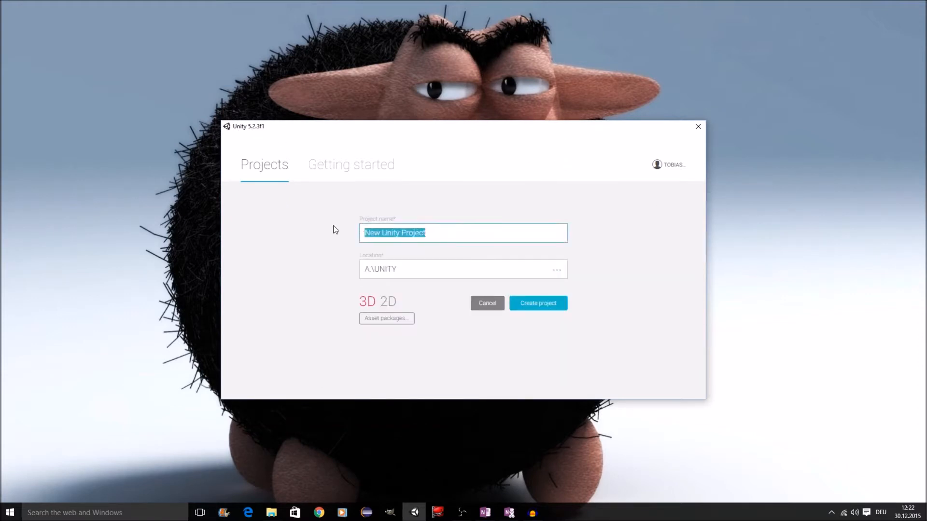
pyautogui.write('RPG')
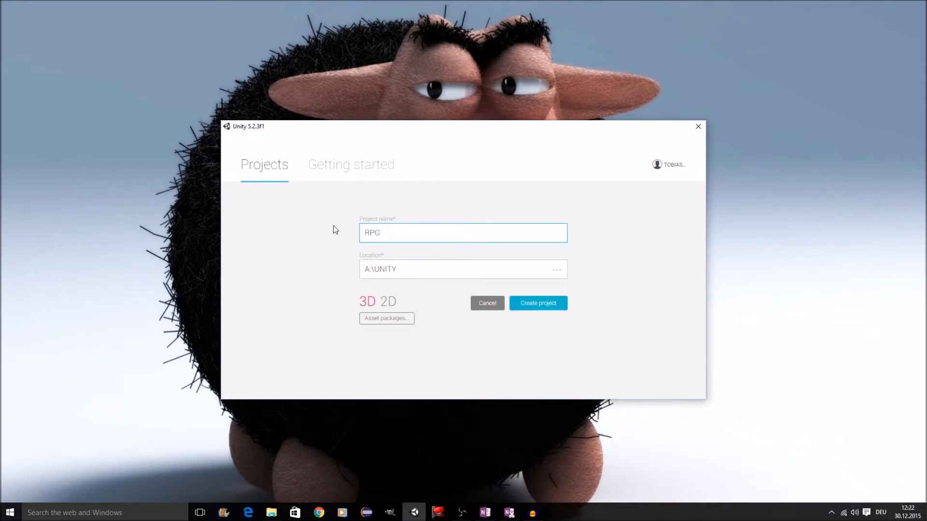
pyautogui.click(554, 307)
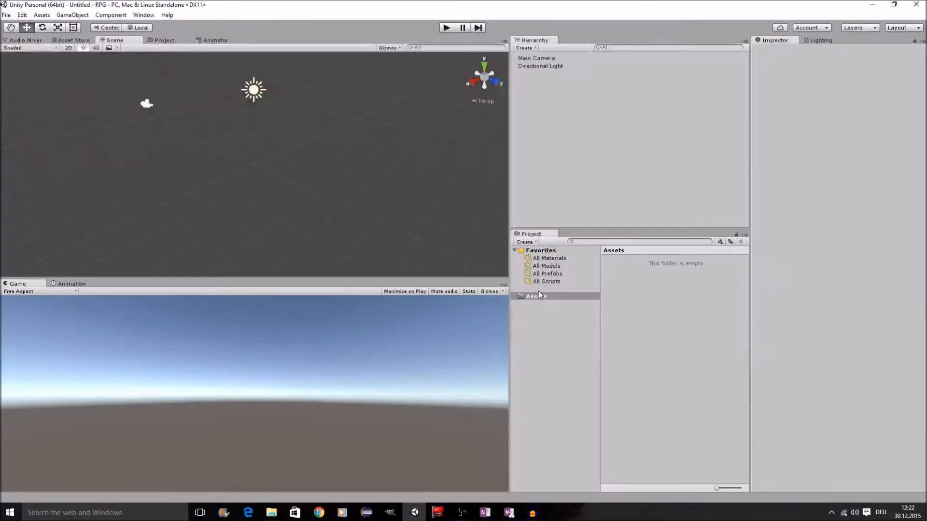
# Add a 3D Terrain object to the empty scene.
pyautogui.click(85, 16)
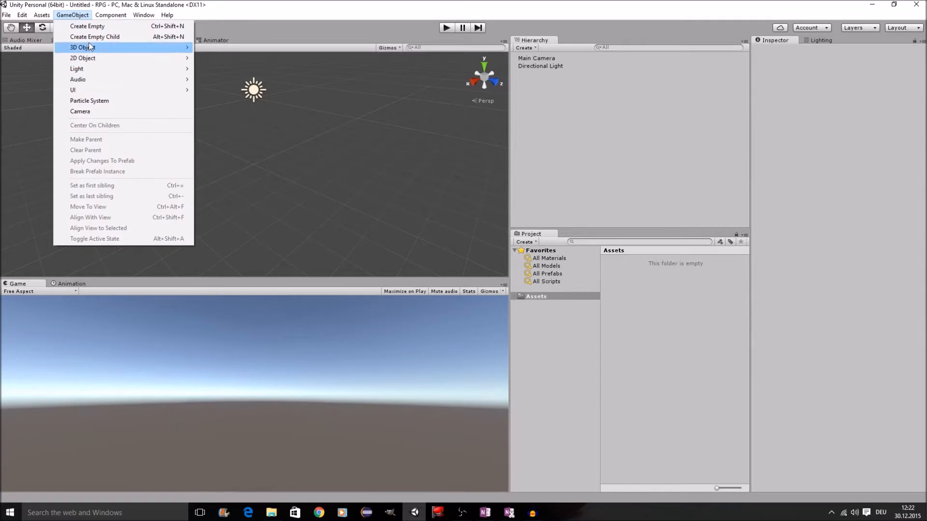
pyautogui.moveTo(90, 47)
pyautogui.click(241, 128)
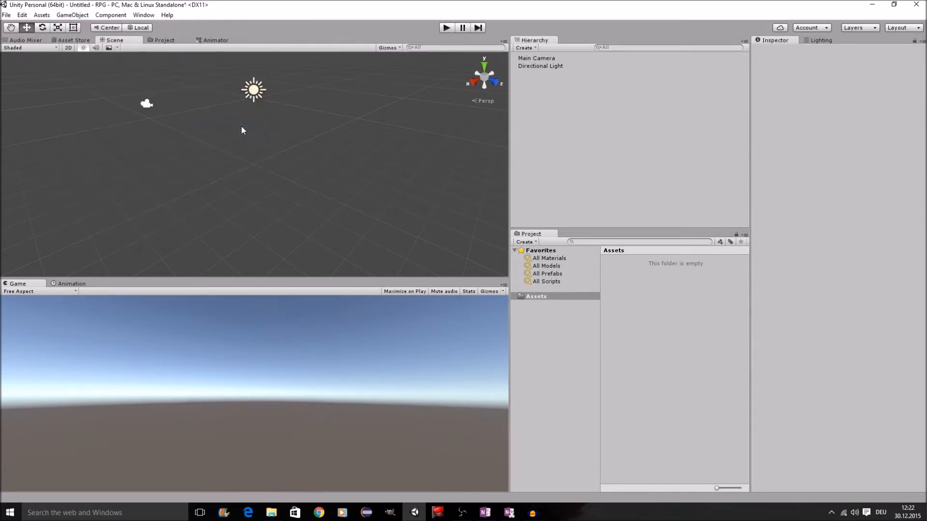
# Examine the new terrain in the Scene view from various angles and distances.
pyautogui.scroll(-15, 296, 165)
pyautogui.moveTo(337, 207); pyautogui.dragTo(323, 153, button='middle')
pyautogui.scroll(-10, 324, 153)
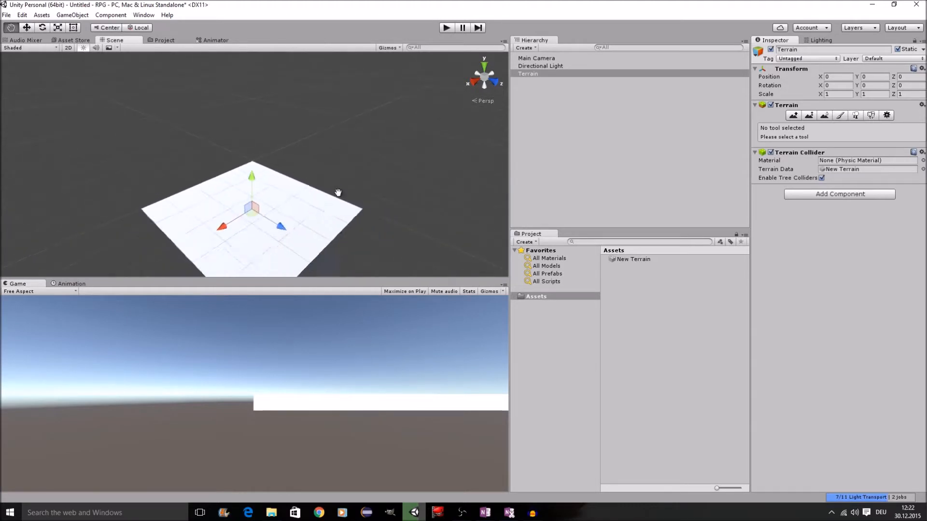
pyautogui.moveTo(338, 192); pyautogui.dragTo(330, 157, button='middle')
pyautogui.moveTo(359, 160); pyautogui.dragTo(337, 227, button='right')
pyautogui.moveTo(359, 127); pyautogui.dragTo(372, 180, button='middle')
pyautogui.scroll(-1, 372, 180)
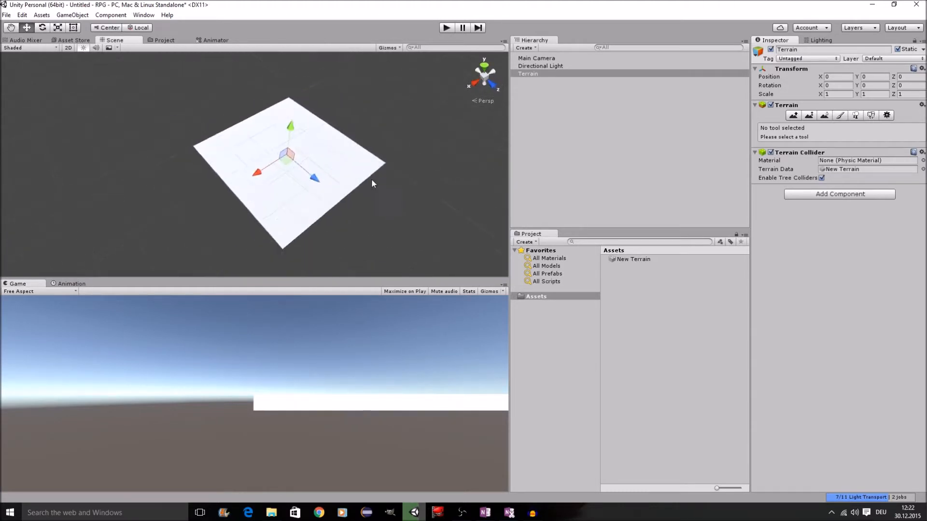
pyautogui.scroll(-1, 371, 180)
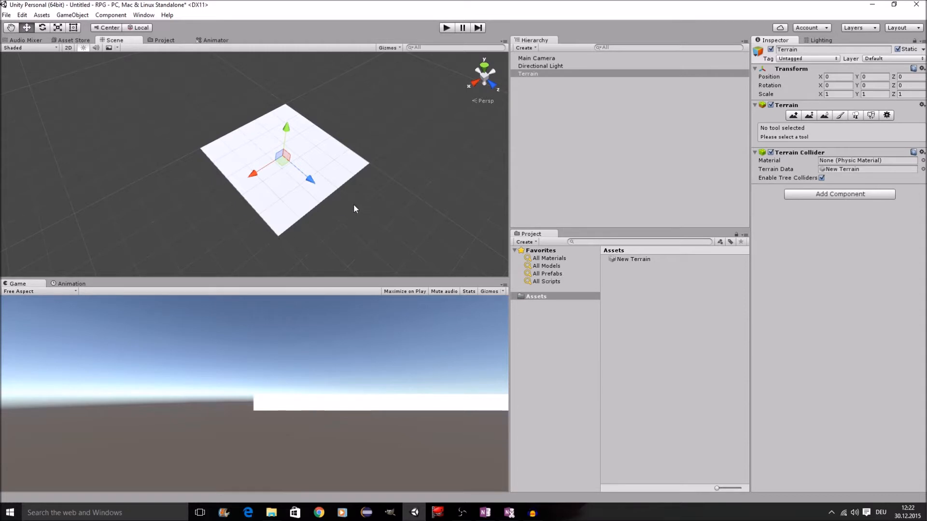
pyautogui.moveTo(364, 173); pyautogui.dragTo(377, 217, button='middle')
pyautogui.moveTo(375, 215); pyautogui.dragTo(393, 199, button='right')
pyautogui.moveTo(393, 199); pyautogui.dragTo(385, 124, button='middle')
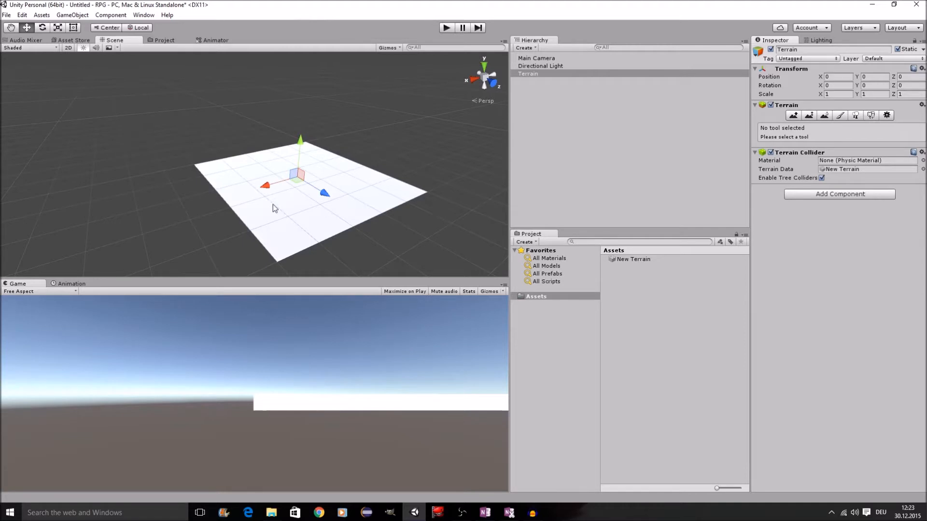
pyautogui.scroll(-3, 351, 167)
pyautogui.moveTo(343, 158); pyautogui.dragTo(346, 195, button='middle')
pyautogui.moveTo(346, 196); pyautogui.dragTo(397, 168, button='right')
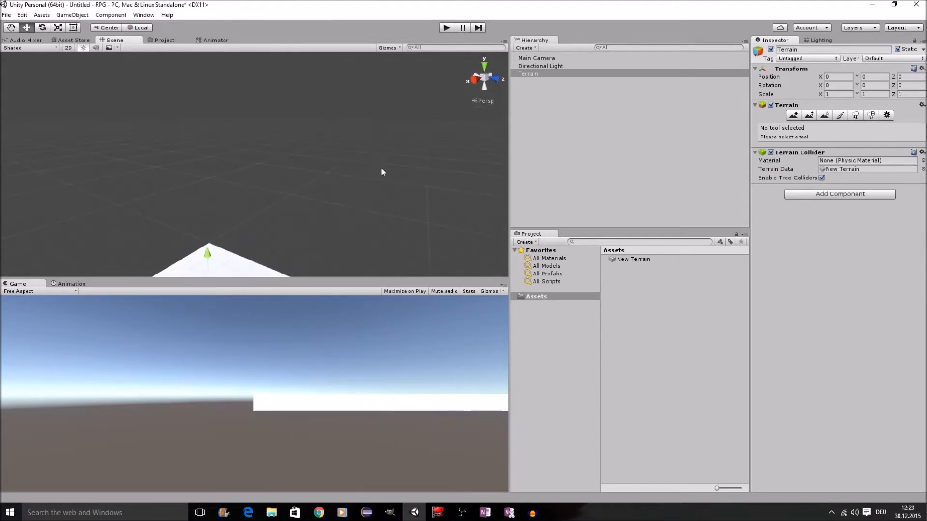
pyautogui.moveTo(307, 190); pyautogui.dragTo(284, 208, button='right')
pyautogui.moveTo(334, 136); pyautogui.dragTo(298, 215, button='right')
pyautogui.scroll(6, 352, 149)
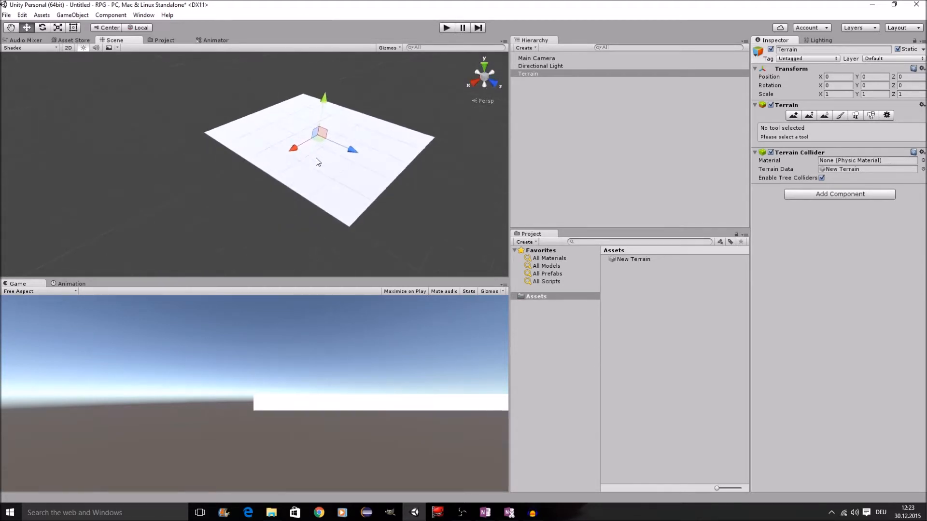
pyautogui.moveTo(311, 165); pyautogui.dragTo(318, 157, button='middle')
pyautogui.scroll(4, 315, 152)
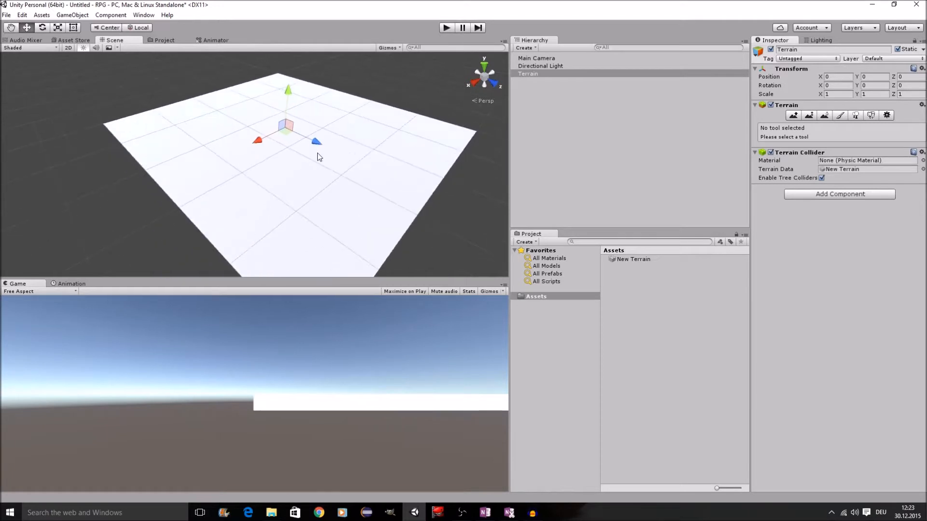
pyautogui.scroll(-4, 314, 152)
pyautogui.scroll(-3, 314, 150)
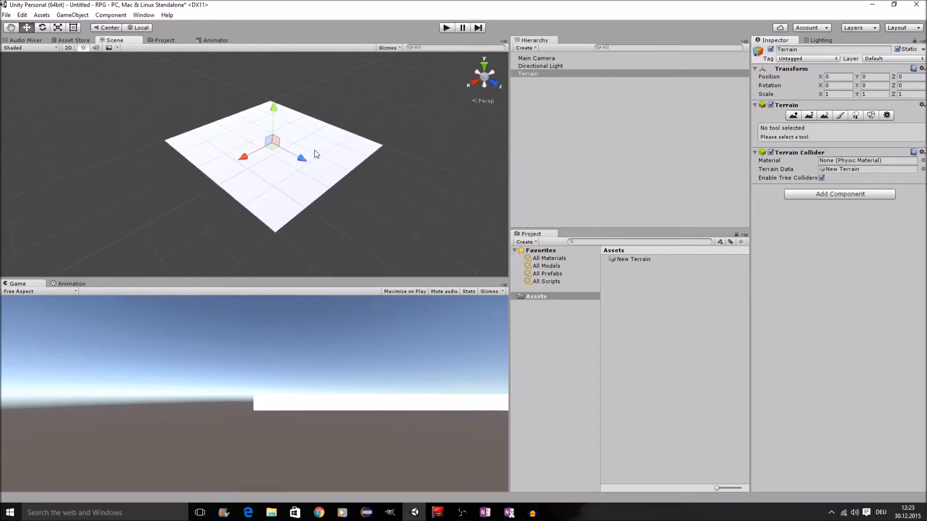
pyautogui.scroll(-2, 364, 144)
pyautogui.moveTo(365, 148); pyautogui.dragTo(349, 202, button='middle')
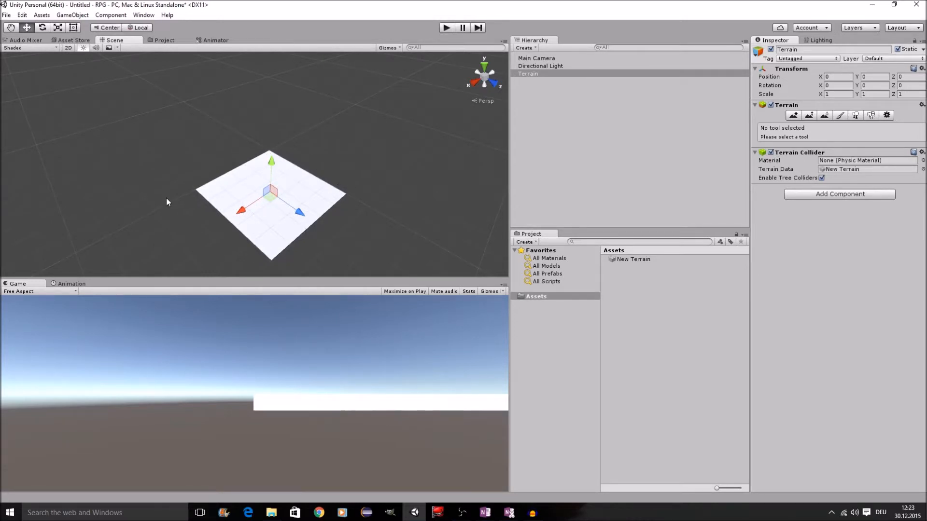
pyautogui.scroll(10, 349, 187)
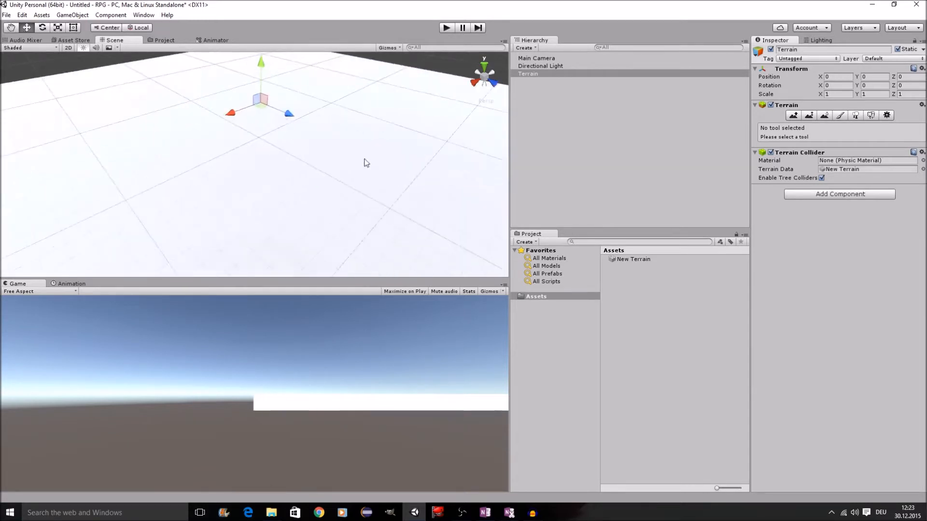
pyautogui.scroll(-5, 363, 161)
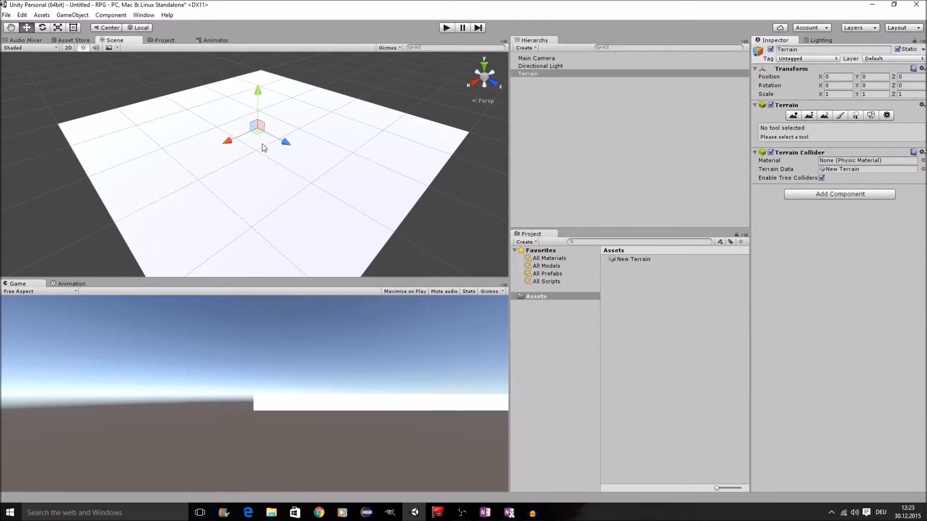
pyautogui.scroll(-3, 281, 147)
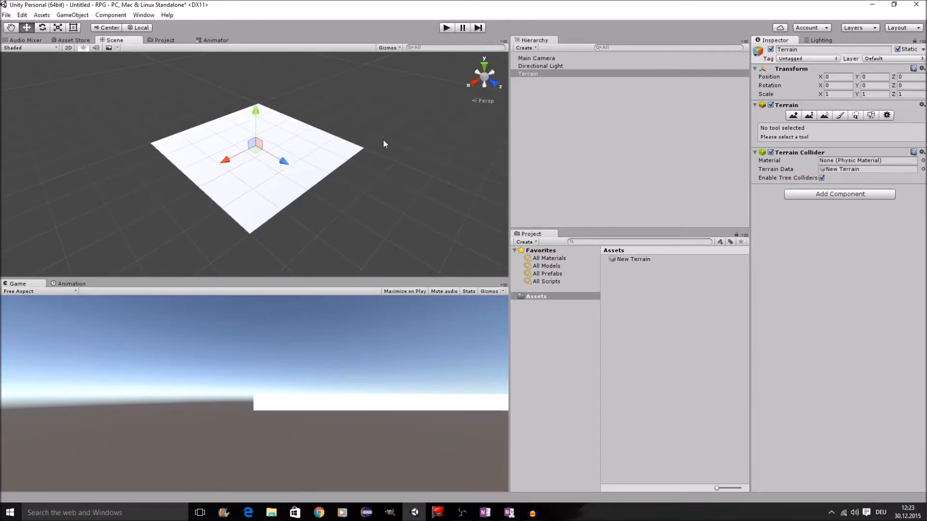
pyautogui.scroll(3, 381, 143)
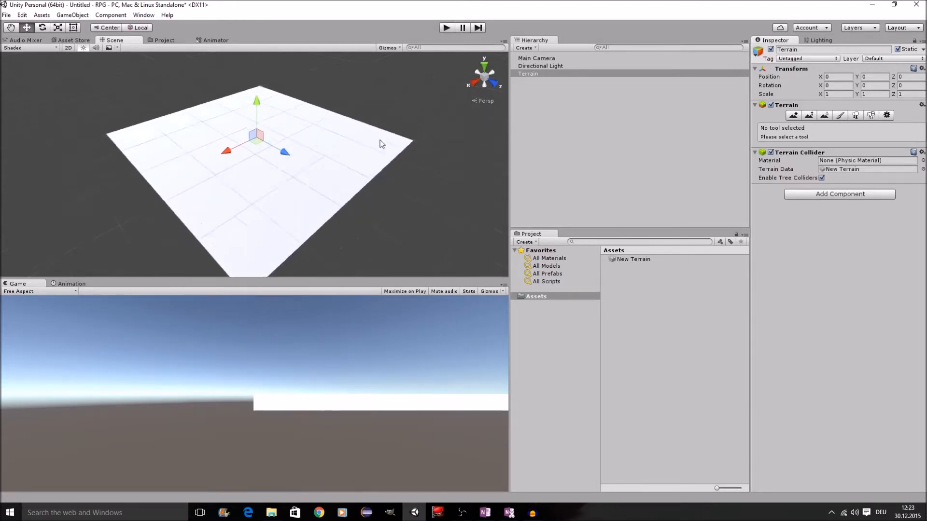
pyautogui.keyDown('alt'); pyautogui.moveTo(377, 141); pyautogui.dragTo(348, 201); pyautogui.keyUp('alt')
pyautogui.scroll(5, 341, 209)
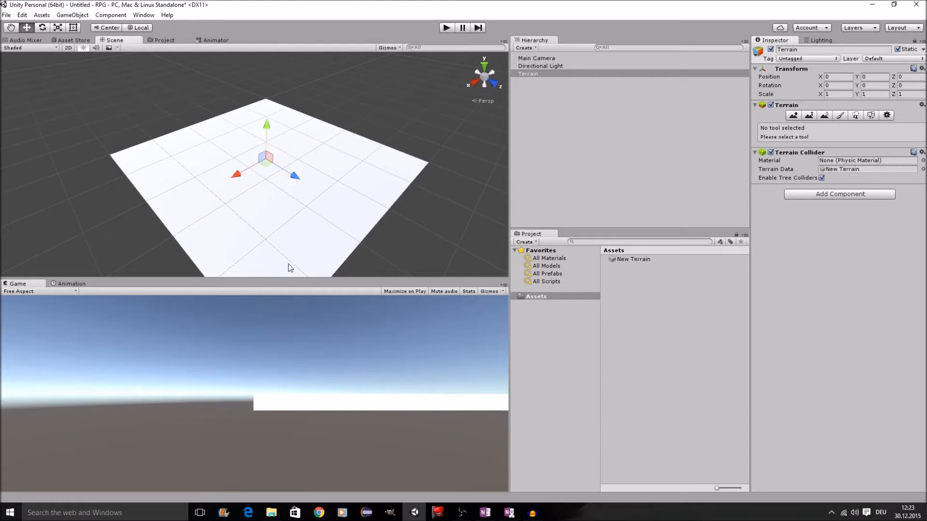
# Enlarge the Scene view by shrinking the Game view beneath it, keeping the whole terrain in sight.
pyautogui.moveTo(289, 279); pyautogui.dragTo(312, 396)
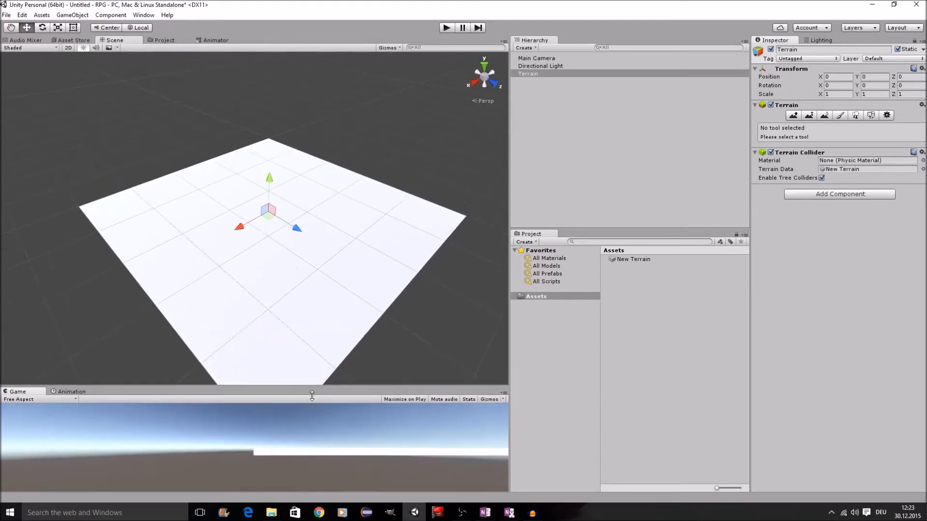
pyautogui.scroll(-3, 326, 228)
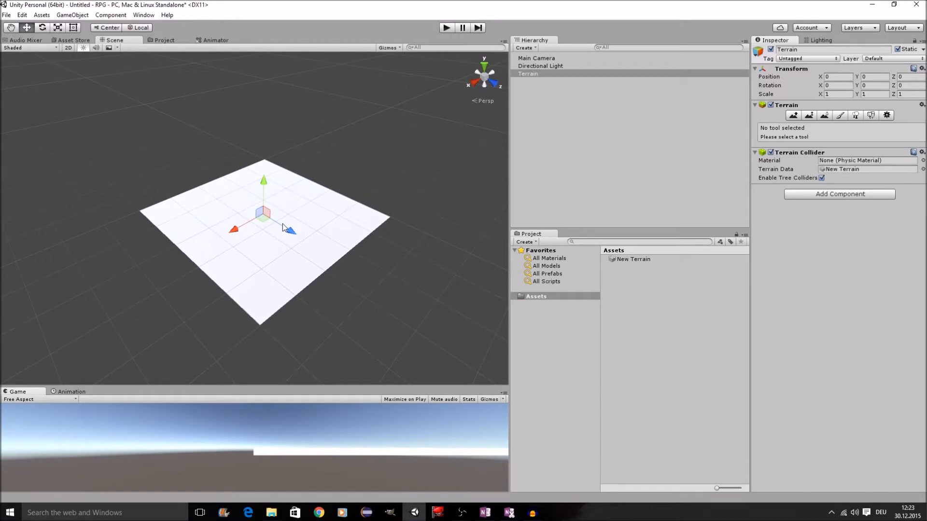
pyautogui.scroll(3, 292, 187)
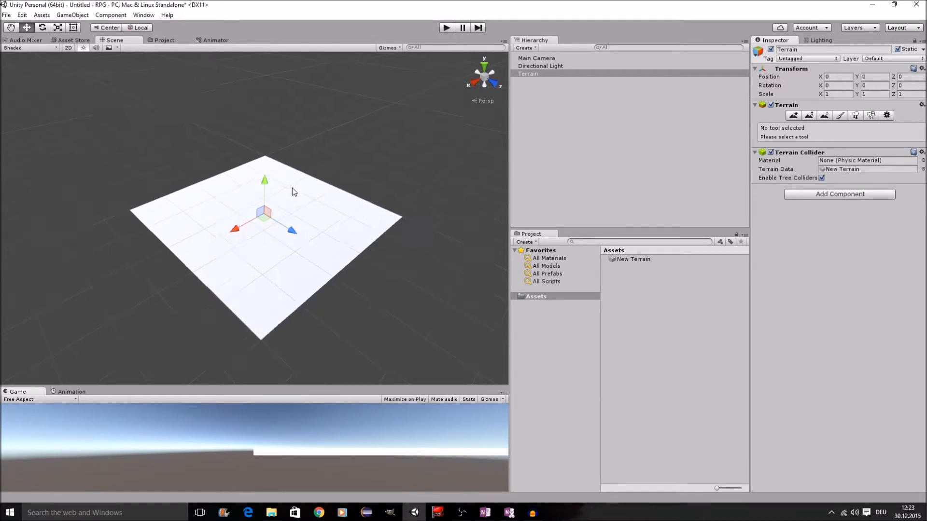
pyautogui.moveTo(299, 182); pyautogui.dragTo(327, 211, button='middle')
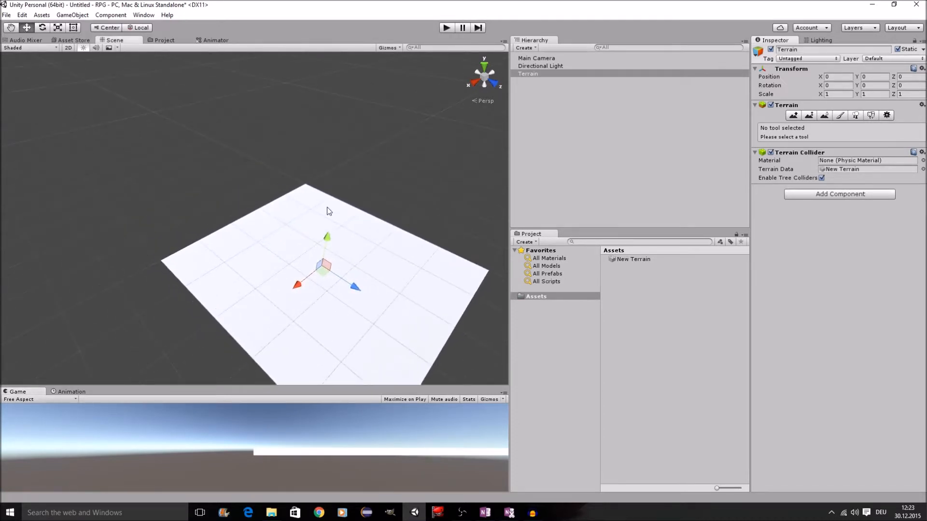
pyautogui.scroll(-3, 341, 224)
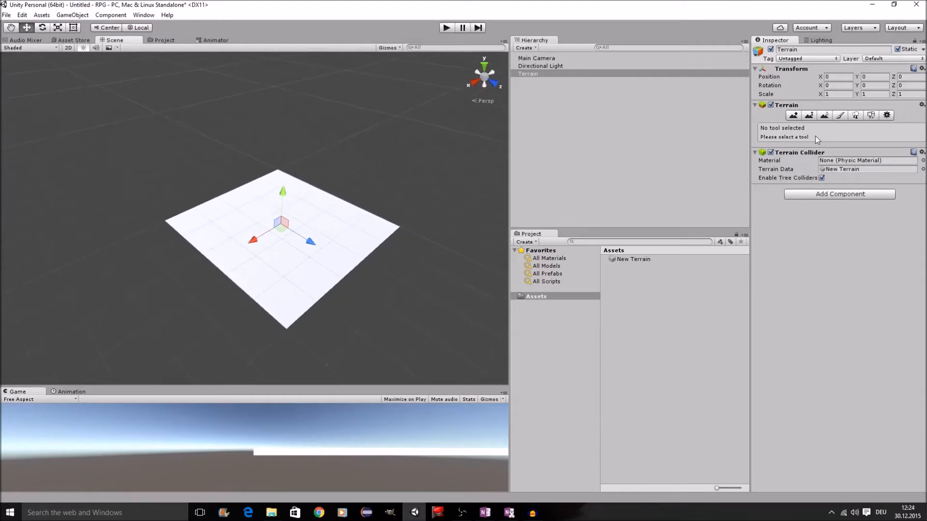
# Raise a hill near the terrain's front corner using Raise / Lower Terrain with the second soft round brush, size 100 and opacity 100.
pyautogui.click(793, 116)
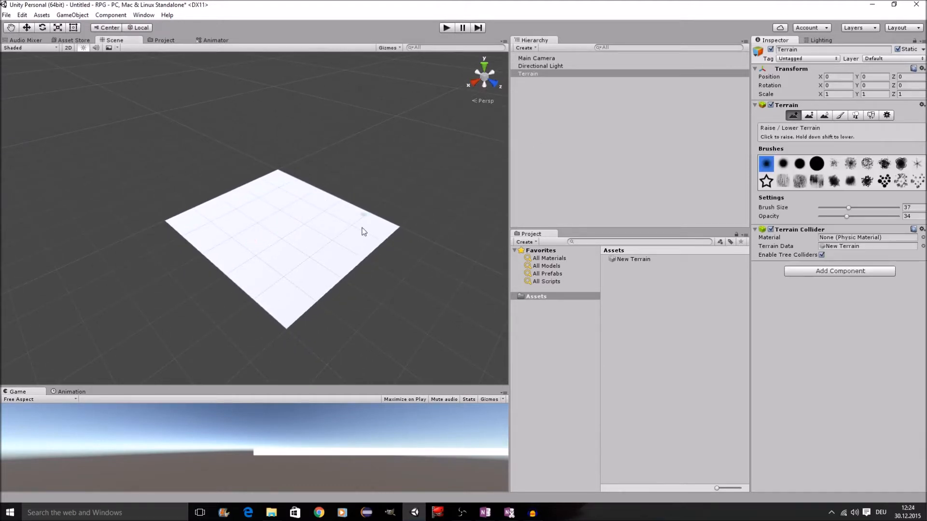
pyautogui.click(820, 164)
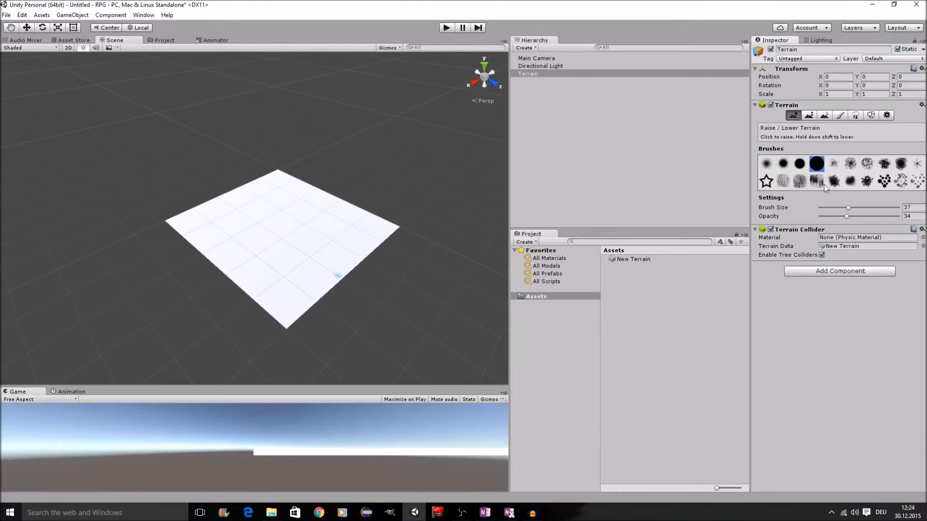
pyautogui.moveTo(848, 207); pyautogui.dragTo(903, 208)
pyautogui.moveTo(847, 217); pyautogui.dragTo(909, 221)
pyautogui.click(783, 164)
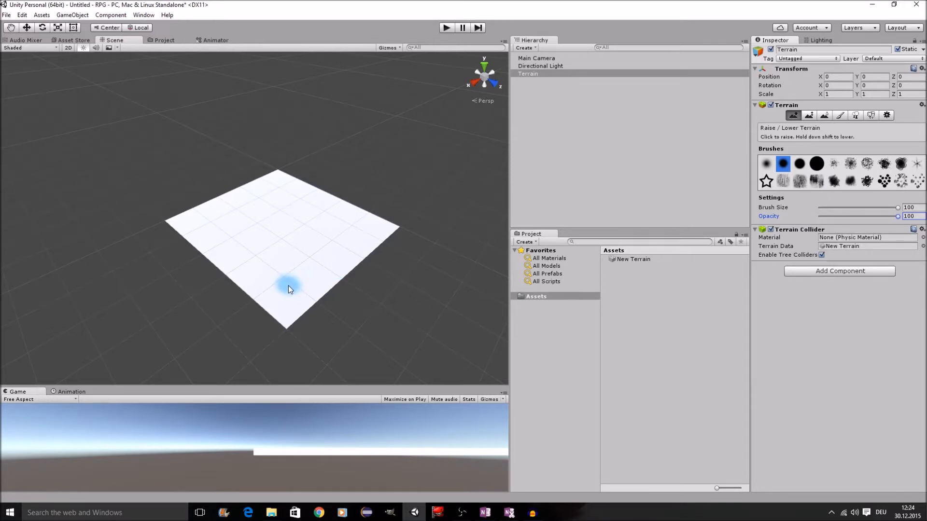
pyautogui.moveTo(291, 280); pyautogui.dragTo(291, 274)
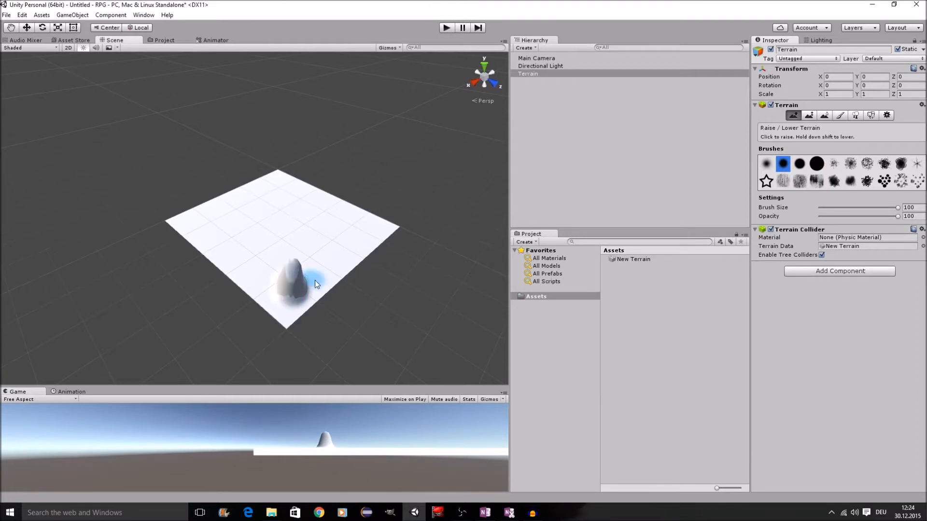
# Set up Paint Height with the large solid round brush at size 100 and sample a target height of about 23.54 from the hill.
pyautogui.scroll(3, 309, 278)
pyautogui.moveTo(375, 287); pyautogui.dragTo(354, 261, button='middle')
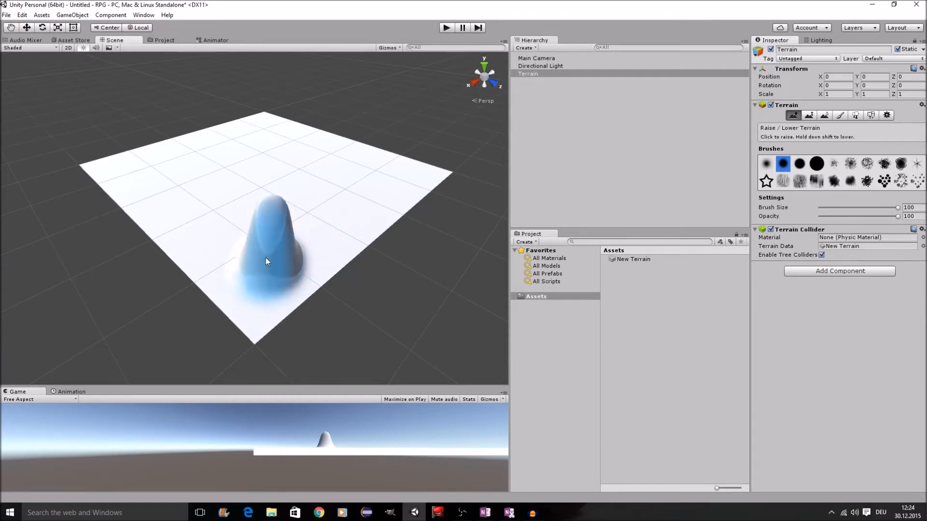
pyautogui.click(822, 165)
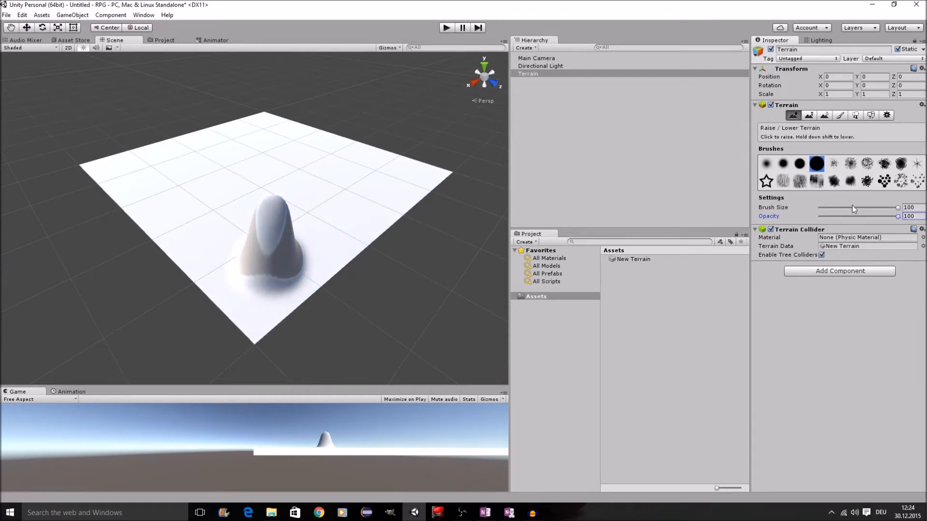
pyautogui.click(903, 209)
pyautogui.click(814, 116)
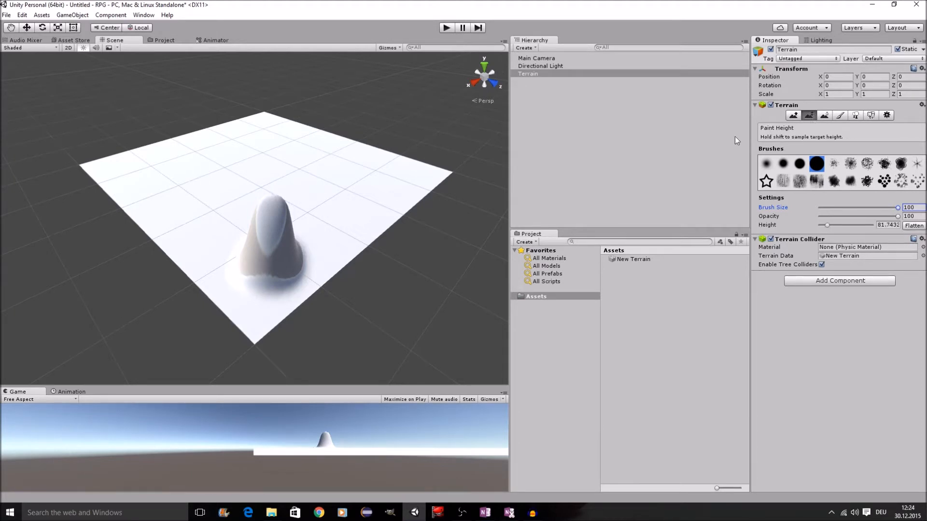
pyautogui.keyDown('shift'); pyautogui.click(277, 233); pyautogui.keyUp('shift')
pyautogui.keyDown('shift'); pyautogui.click(277, 241); pyautogui.keyUp('shift')
pyautogui.keyDown('shift'); pyautogui.click(279, 274); pyautogui.keyUp('shift')
pyautogui.keyDown('shift'); pyautogui.click(279, 273); pyautogui.keyUp('shift')
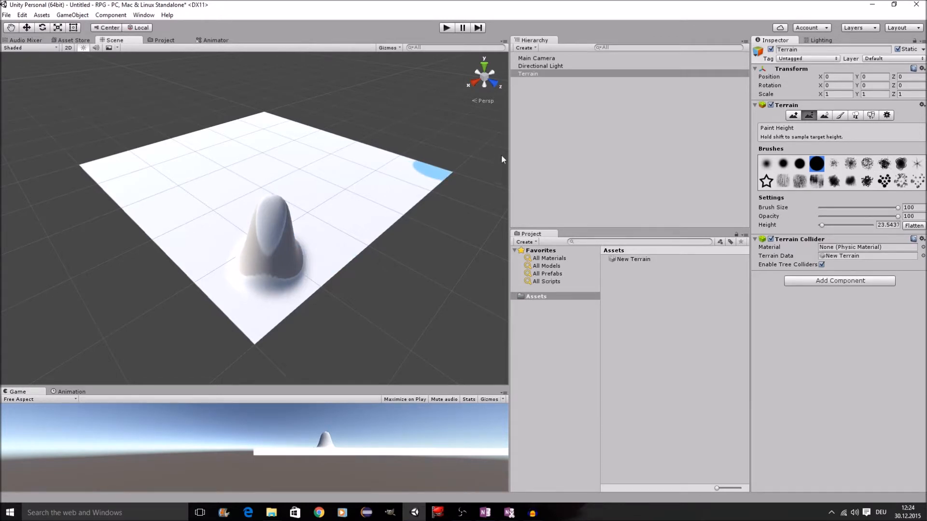
# Paint the entire terrain, including the hill, to the sampled target height with Paint Height.
pyautogui.moveTo(433, 169)
pyautogui.mouseDown()
pyautogui.moveTo(331, 232)
pyautogui.moveTo(292, 276)
pyautogui.moveTo(245, 288)
pyautogui.moveTo(86, 162)
pyautogui.moveTo(104, 153)
pyautogui.moveTo(89, 151)
pyautogui.moveTo(200, 127)
pyautogui.moveTo(178, 135)
pyautogui.moveTo(166, 219)
pyautogui.moveTo(158, 174)
pyautogui.moveTo(128, 176)
pyautogui.moveTo(272, 227)
pyautogui.moveTo(217, 226)
pyautogui.moveTo(246, 196)
pyautogui.moveTo(187, 151)
pyautogui.moveTo(196, 149)
pyautogui.moveTo(270, 256)
pyautogui.moveTo(306, 191)
pyautogui.moveTo(231, 156)
pyautogui.moveTo(207, 129)
pyautogui.moveTo(378, 191)
pyautogui.mouseUp()
pyautogui.moveTo(279, 155)
pyautogui.mouseDown()
pyautogui.moveTo(246, 123)
pyautogui.moveTo(374, 178)
pyautogui.mouseUp()
pyautogui.moveTo(342, 152)
pyautogui.mouseDown()
pyautogui.moveTo(399, 164)
pyautogui.moveTo(403, 151)
pyautogui.moveTo(330, 138)
pyautogui.moveTo(307, 118)
pyautogui.moveTo(236, 121)
pyautogui.moveTo(274, 108)
pyautogui.mouseUp()
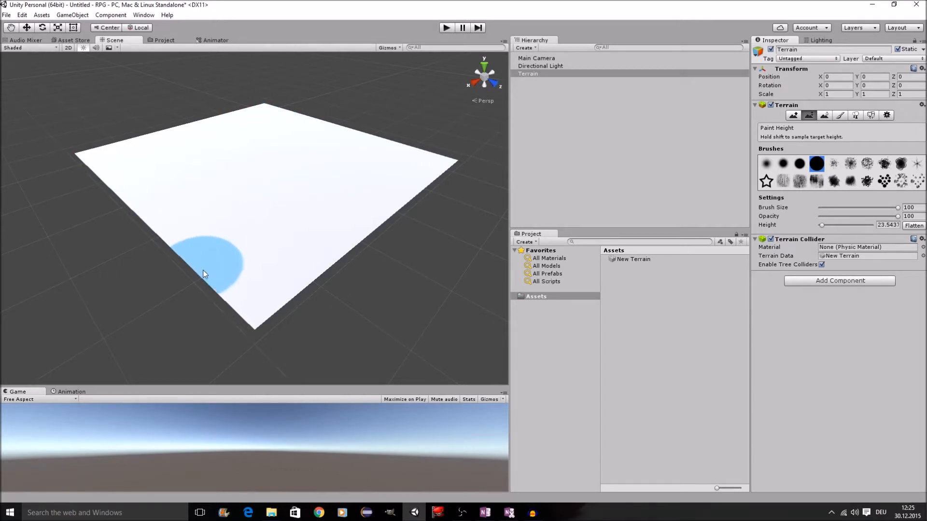
# Examine the flattened terrain from above, from a low side angle and from several distances.
pyautogui.scroll(-2, 280, 218)
pyautogui.scroll(-3, 281, 218)
pyautogui.moveTo(288, 213); pyautogui.dragTo(307, 234, button='middle')
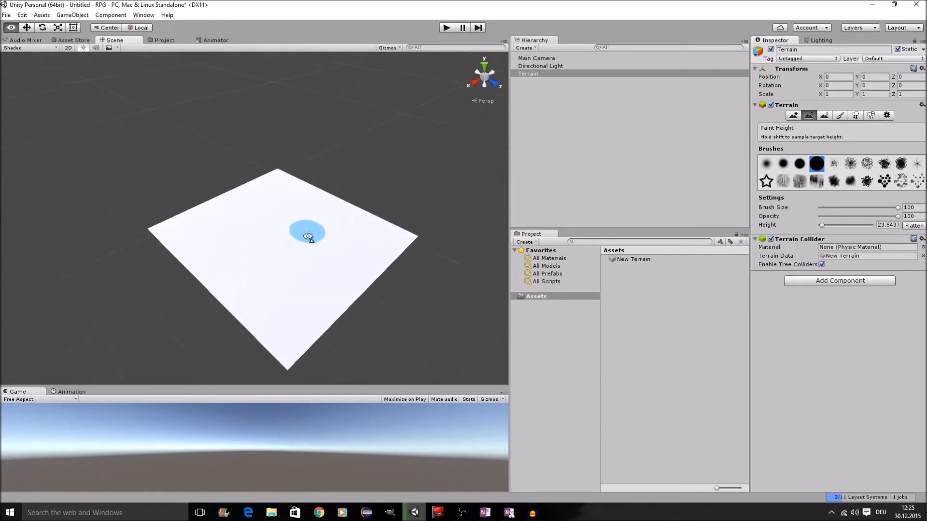
pyautogui.moveTo(307, 233); pyautogui.dragTo(335, 233, button='right')
pyautogui.moveTo(335, 233); pyautogui.dragTo(345, 253, button='middle')
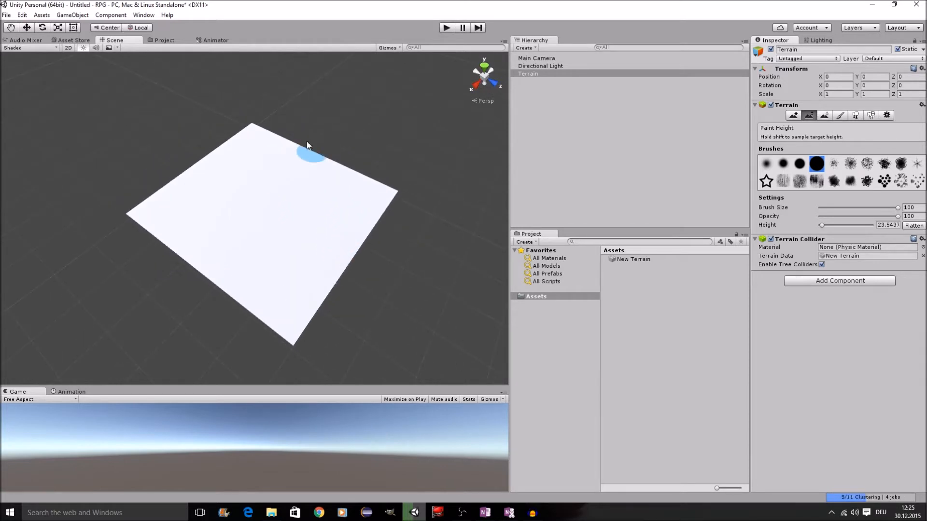
pyautogui.scroll(-2, 355, 264)
pyautogui.moveTo(378, 287); pyautogui.dragTo(378, 266, button='right')
pyautogui.moveTo(378, 265); pyautogui.dragTo(240, 154, button='middle')
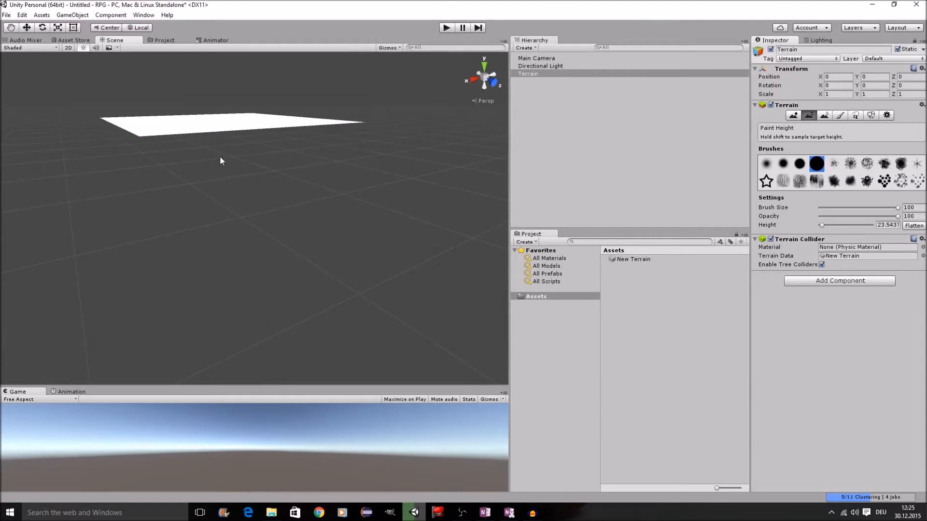
pyautogui.scroll(-2, 291, 163)
pyautogui.moveTo(291, 163)
pyautogui.mouseDown(button='right')
pyautogui.moveTo(311, 230)
pyautogui.moveTo(352, 234)
pyautogui.moveTo(360, 248)
pyautogui.mouseUp(button='right')
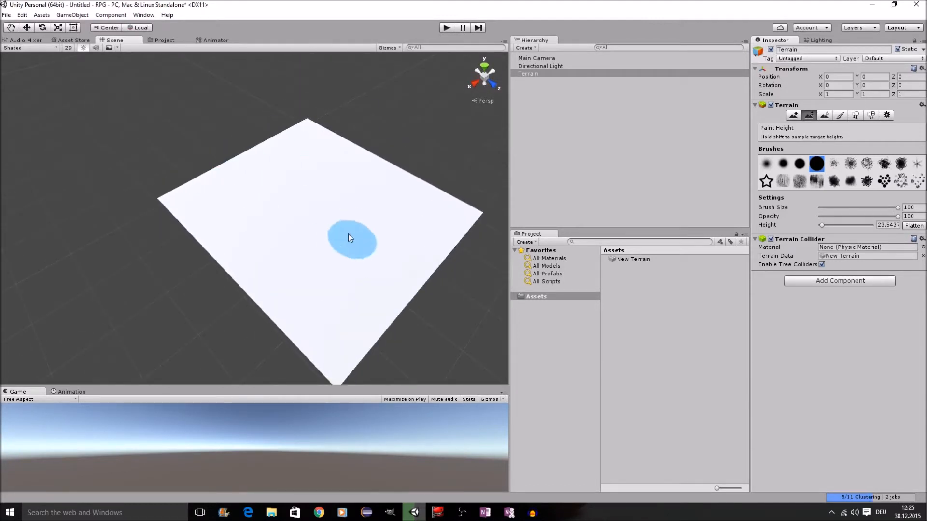
pyautogui.scroll(2, 333, 225)
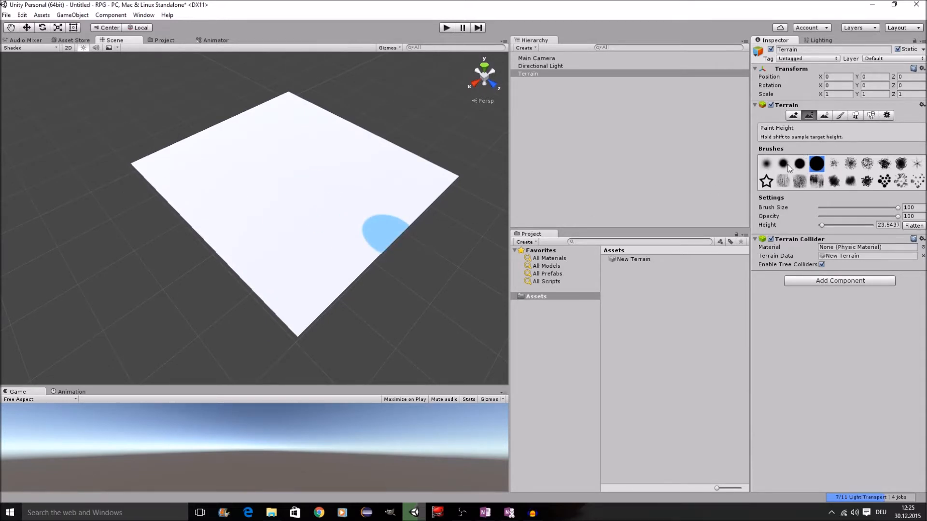
# Raise jagged spikes along the terrain's back edge and over its rear half with Raise / Lower Terrain, using the clustered-dots brush at size 100.
pyautogui.click(884, 181)
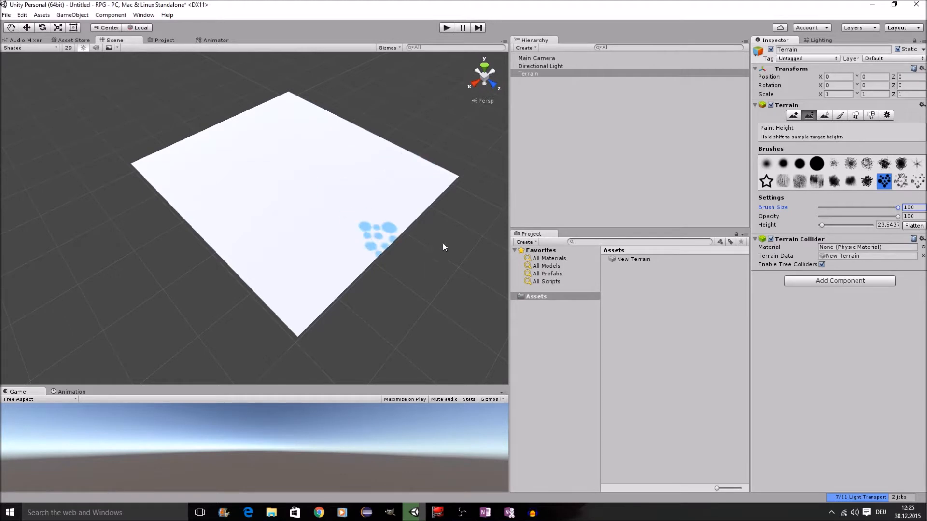
pyautogui.click(147, 166)
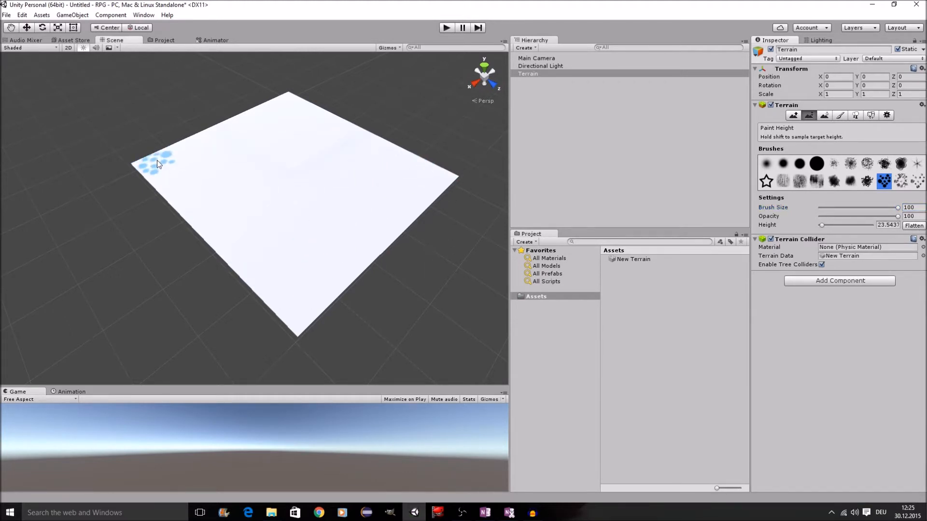
pyautogui.click(794, 116)
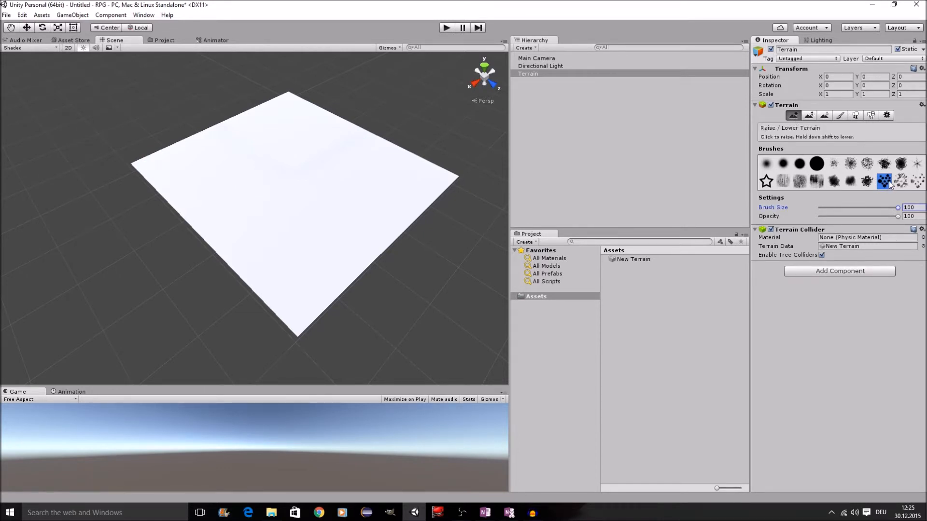
pyautogui.moveTo(291, 104); pyautogui.dragTo(185, 140)
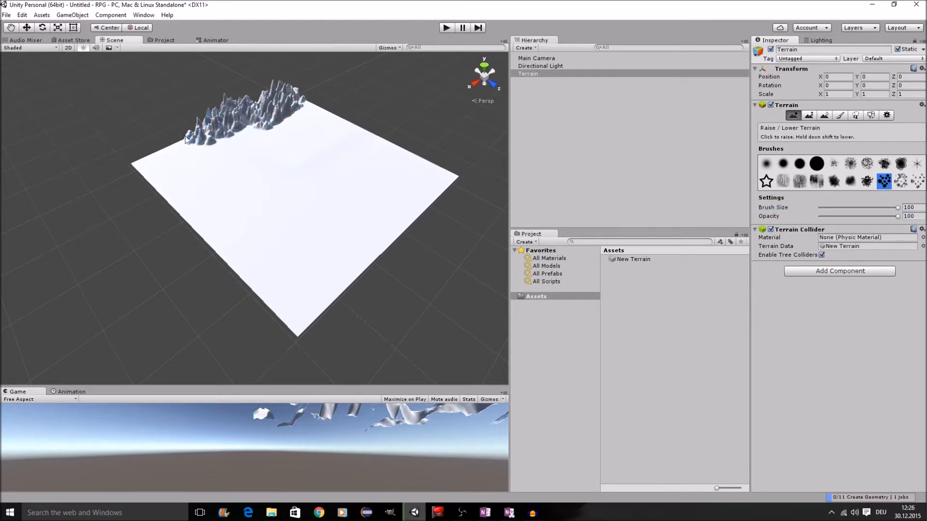
pyautogui.moveTo(898, 217); pyautogui.dragTo(882, 220)
pyautogui.moveTo(220, 127)
pyautogui.mouseDown()
pyautogui.moveTo(159, 154)
pyautogui.moveTo(154, 173)
pyautogui.moveTo(263, 120)
pyautogui.moveTo(182, 203)
pyautogui.moveTo(312, 117)
pyautogui.moveTo(310, 108)
pyautogui.moveTo(274, 117)
pyautogui.moveTo(215, 205)
pyautogui.moveTo(290, 161)
pyautogui.moveTo(217, 207)
pyautogui.moveTo(339, 134)
pyautogui.moveTo(316, 142)
pyautogui.moveTo(273, 193)
pyautogui.moveTo(218, 232)
pyautogui.moveTo(259, 233)
pyautogui.moveTo(346, 135)
pyautogui.mouseUp()
# Raise rough mounds over the front half and a larger one mid-terrain with the dense rough-edged brush, size 100 and opacity 66.
pyautogui.click(901, 181)
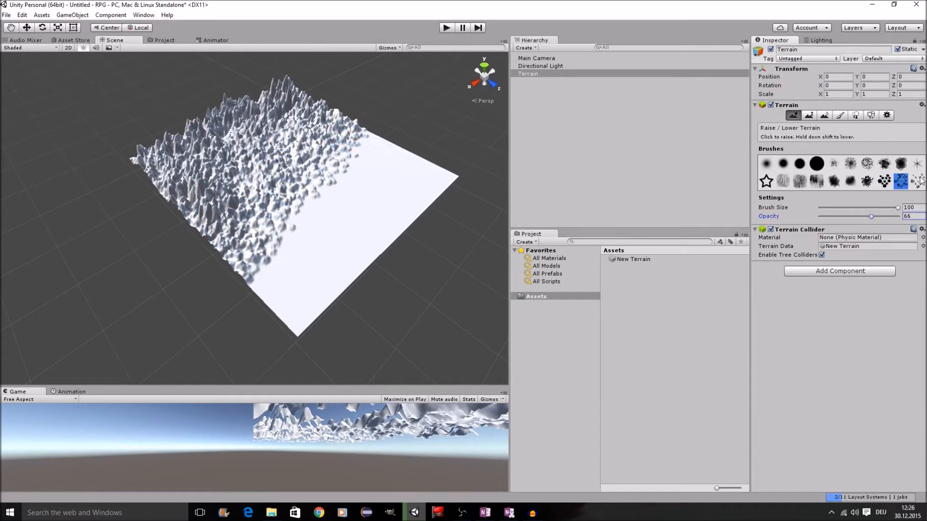
pyautogui.click(900, 164)
pyautogui.moveTo(330, 184)
pyautogui.mouseDown()
pyautogui.moveTo(381, 153)
pyautogui.moveTo(307, 213)
pyautogui.mouseUp()
pyautogui.moveTo(305, 247)
pyautogui.mouseDown()
pyautogui.moveTo(331, 199)
pyautogui.moveTo(342, 254)
pyautogui.moveTo(386, 150)
pyautogui.moveTo(412, 158)
pyautogui.moveTo(372, 233)
pyautogui.moveTo(410, 205)
pyautogui.moveTo(316, 151)
pyautogui.moveTo(237, 252)
pyautogui.moveTo(303, 190)
pyautogui.moveTo(332, 132)
pyautogui.moveTo(317, 182)
pyautogui.moveTo(326, 132)
pyautogui.moveTo(217, 208)
pyautogui.moveTo(242, 202)
pyautogui.moveTo(338, 127)
pyautogui.mouseUp()
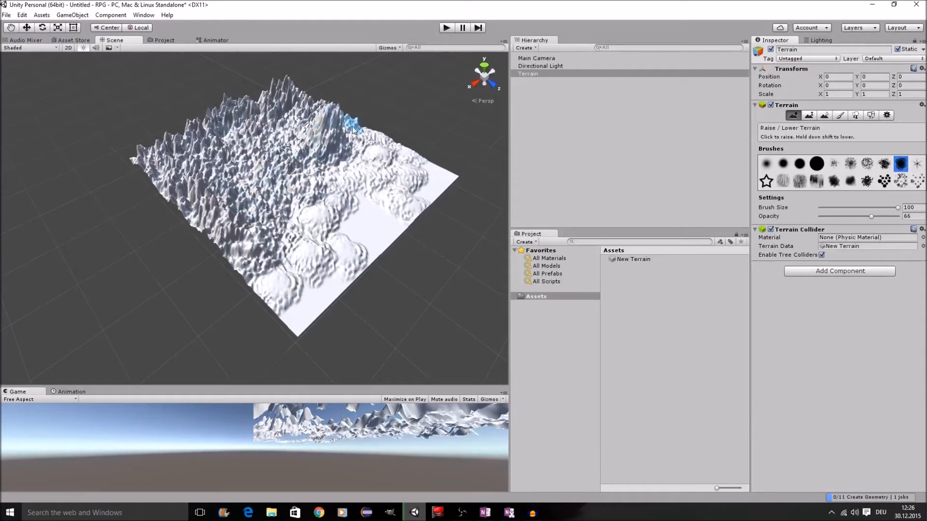
# Raise mountains along the terrain's back edge and at its far corner with the second soft round brush, size 100 and opacity 66.
pyautogui.moveTo(352, 147); pyautogui.dragTo(424, 196, button='middle')
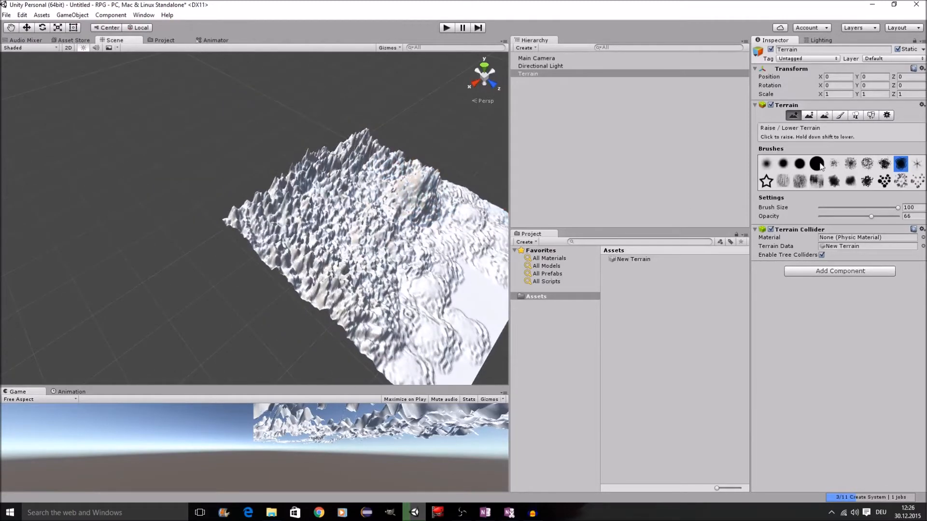
pyautogui.click(783, 164)
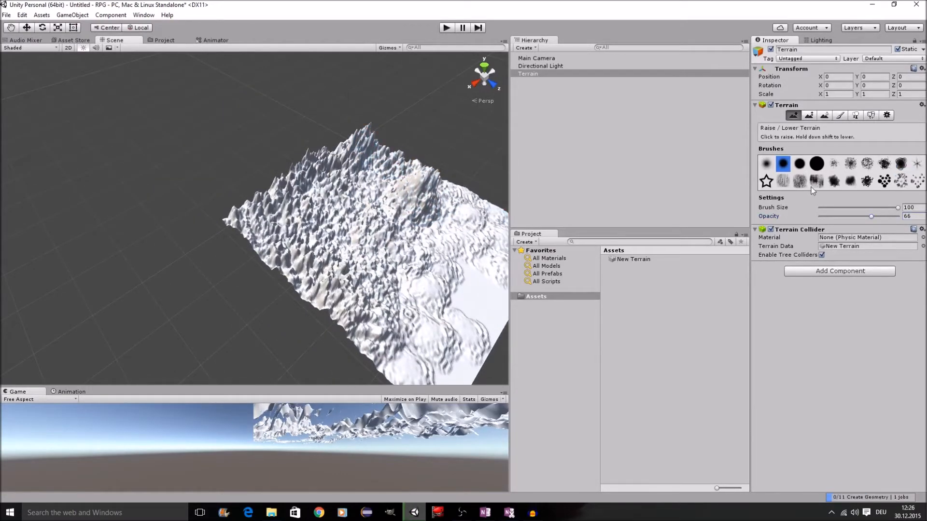
pyautogui.moveTo(336, 183)
pyautogui.mouseDown()
pyautogui.moveTo(362, 146)
pyautogui.moveTo(237, 209)
pyautogui.moveTo(341, 140)
pyautogui.moveTo(279, 175)
pyautogui.moveTo(374, 130)
pyautogui.moveTo(328, 145)
pyautogui.moveTo(238, 205)
pyautogui.moveTo(368, 133)
pyautogui.moveTo(342, 131)
pyautogui.moveTo(274, 172)
pyautogui.moveTo(362, 144)
pyautogui.mouseUp()
pyautogui.scroll(-3, 367, 150)
pyautogui.moveTo(368, 155); pyautogui.dragTo(267, 211, button='middle')
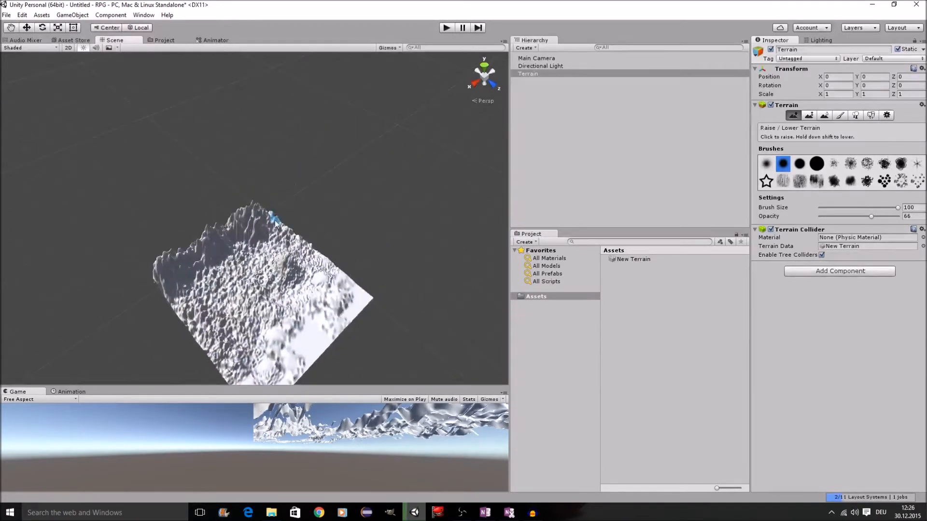
pyautogui.moveTo(275, 221); pyautogui.dragTo(265, 211)
# Extend the tall mountain ridge along the back edge toward the corner peak with the same soft round brush.
pyautogui.scroll(5, 288, 206)
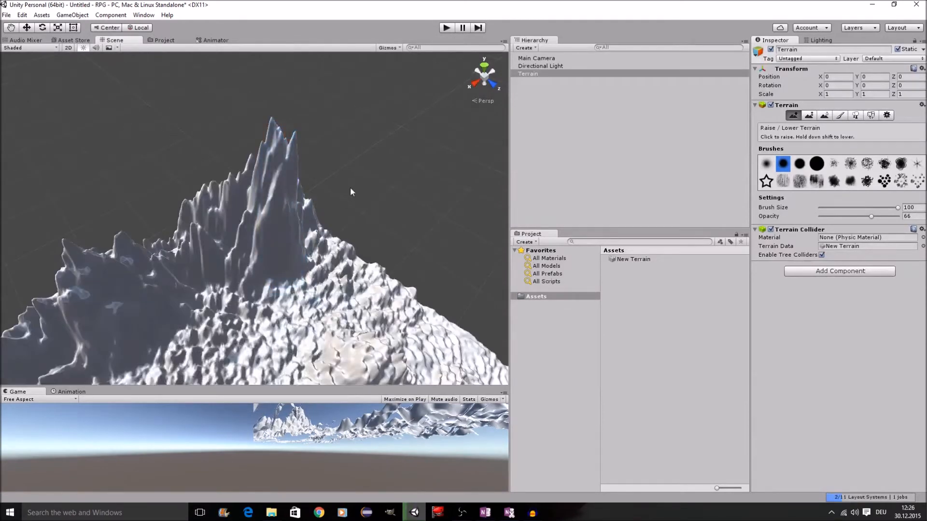
pyautogui.moveTo(349, 190); pyautogui.dragTo(320, 202, button='right')
pyautogui.moveTo(320, 203)
pyautogui.mouseDown(button='middle')
pyautogui.moveTo(258, 195)
pyautogui.moveTo(15, 234)
pyautogui.moveTo(83, 206)
pyautogui.moveTo(175, 207)
pyautogui.mouseUp(button='middle')
pyautogui.moveTo(173, 233)
pyautogui.mouseDown()
pyautogui.moveTo(226, 218)
pyautogui.moveTo(254, 225)
pyautogui.moveTo(106, 287)
pyautogui.moveTo(133, 229)
pyautogui.moveTo(224, 238)
pyautogui.moveTo(220, 215)
pyautogui.moveTo(282, 190)
pyautogui.moveTo(319, 198)
pyautogui.moveTo(315, 208)
pyautogui.moveTo(338, 215)
pyautogui.mouseUp()
# Build the back mountains up into a higher wall behind the spiky area with Raise / Lower Terrain.
pyautogui.scroll(-8, 254, 227)
pyautogui.scroll(-5, 363, 223)
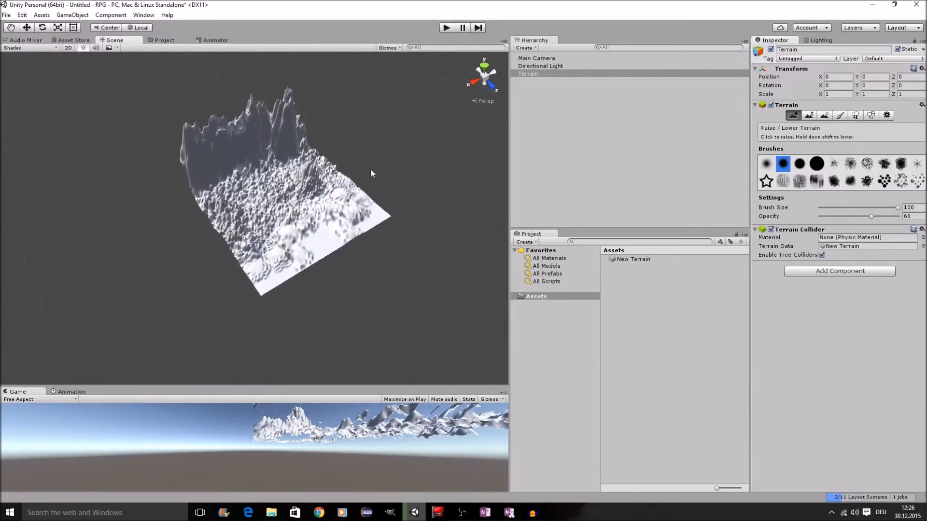
pyautogui.scroll(8, 355, 170)
pyautogui.scroll(-4, 347, 164)
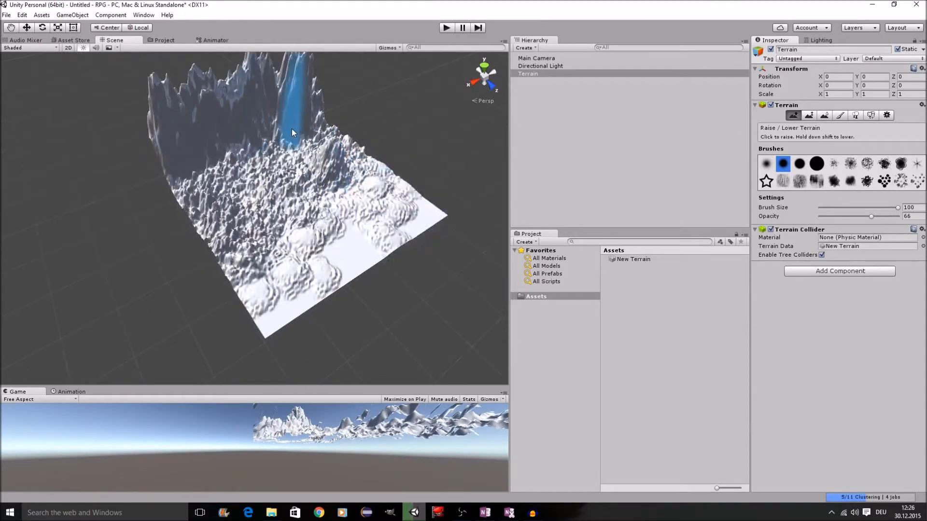
pyautogui.scroll(-4, 357, 121)
pyautogui.scroll(5, 347, 132)
pyautogui.moveTo(418, 170); pyautogui.dragTo(383, 117, button='right')
pyautogui.moveTo(383, 118); pyautogui.dragTo(369, 84, button='middle')
pyautogui.moveTo(304, 162)
pyautogui.mouseDown()
pyautogui.moveTo(203, 153)
pyautogui.moveTo(189, 140)
pyautogui.moveTo(178, 153)
pyautogui.moveTo(150, 141)
pyautogui.moveTo(269, 129)
pyautogui.moveTo(378, 134)
pyautogui.moveTo(246, 161)
pyautogui.moveTo(418, 116)
pyautogui.mouseUp()
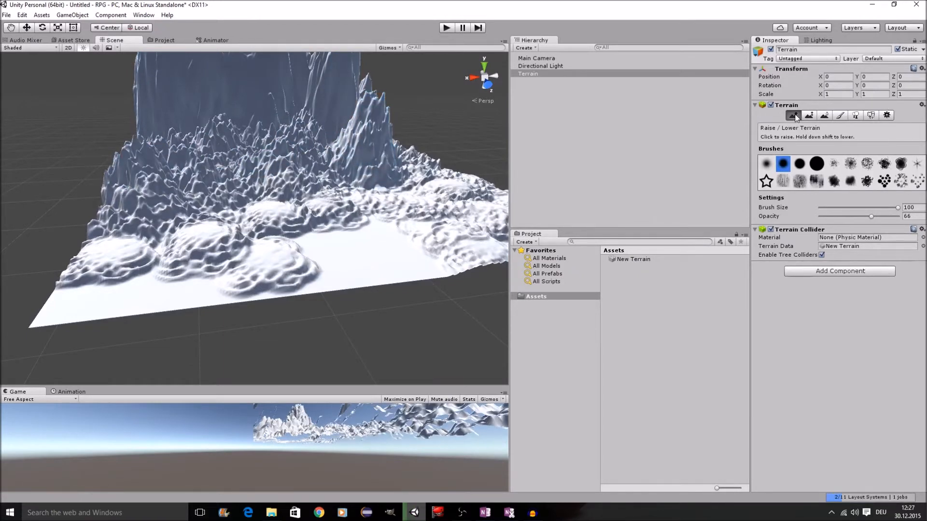
# Set the terrain's width and length to 2000 each in the Terrain Settings.
pyautogui.click(886, 115)
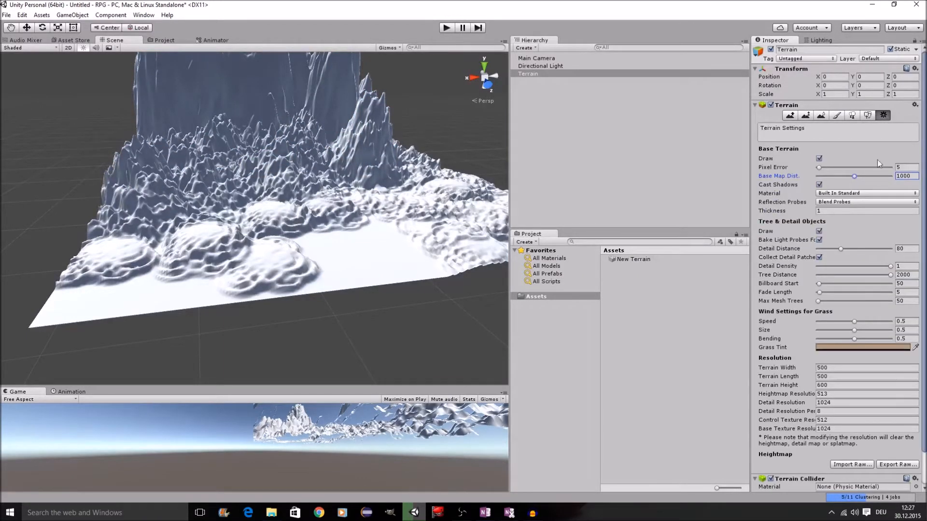
pyautogui.scroll(-3, 795, 307)
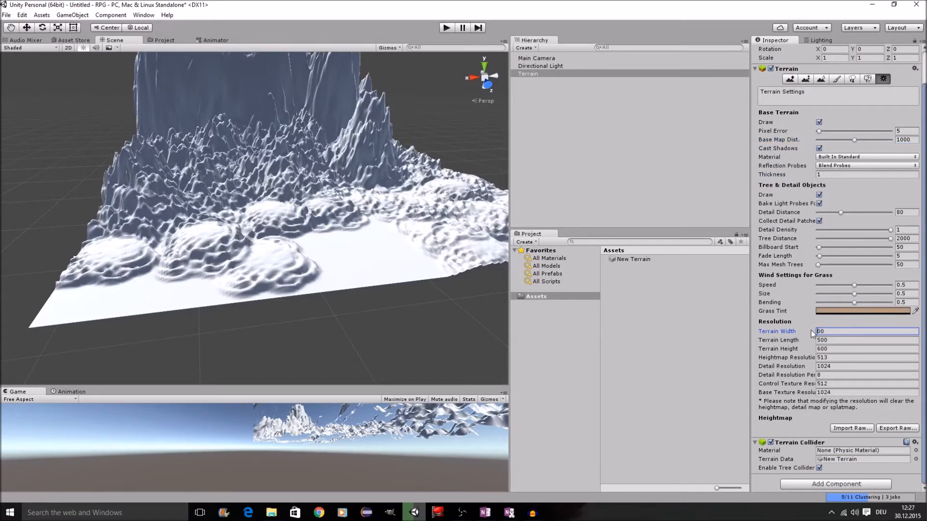
pyautogui.press('Tab')
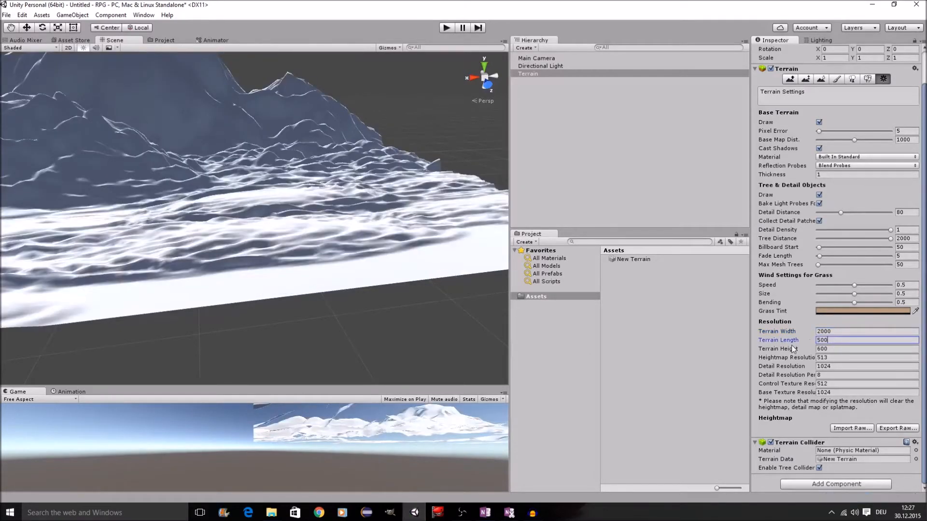
pyautogui.write('2000')
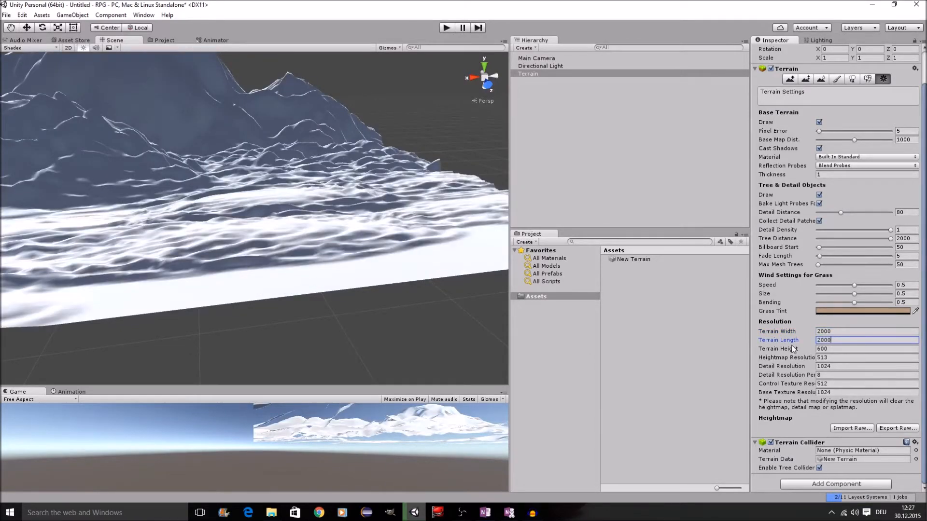
# Examine the resized terrain from several sides and distances, including the back mountains, the bumpy middle and the flat front.
pyautogui.scroll(-5, 279, 241)
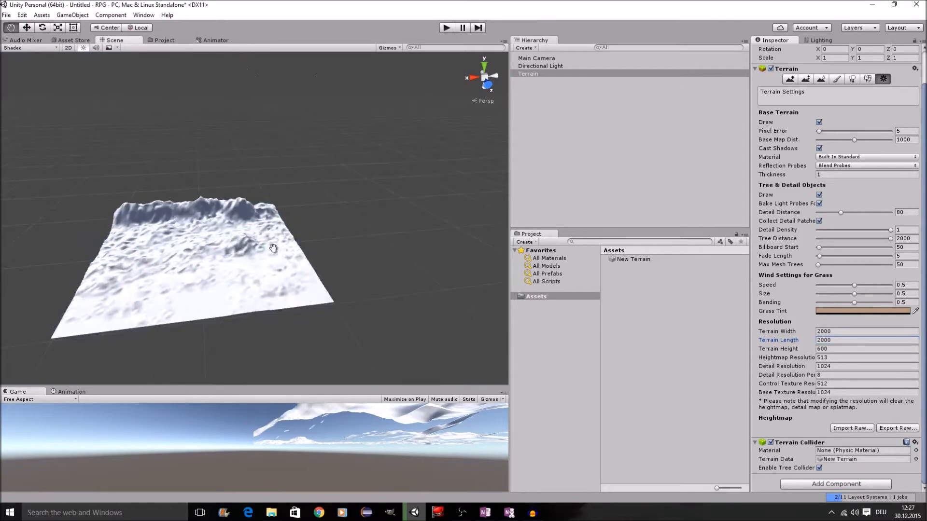
pyautogui.moveTo(273, 249); pyautogui.dragTo(345, 251, button='middle')
pyautogui.scroll(-2, 346, 256)
pyautogui.moveTo(296, 276); pyautogui.dragTo(379, 284, button='right')
pyautogui.moveTo(305, 302); pyautogui.dragTo(353, 232, button='middle')
pyautogui.scroll(5, 401, 268)
pyautogui.scroll(-4, 367, 257)
pyautogui.scroll(3, 367, 256)
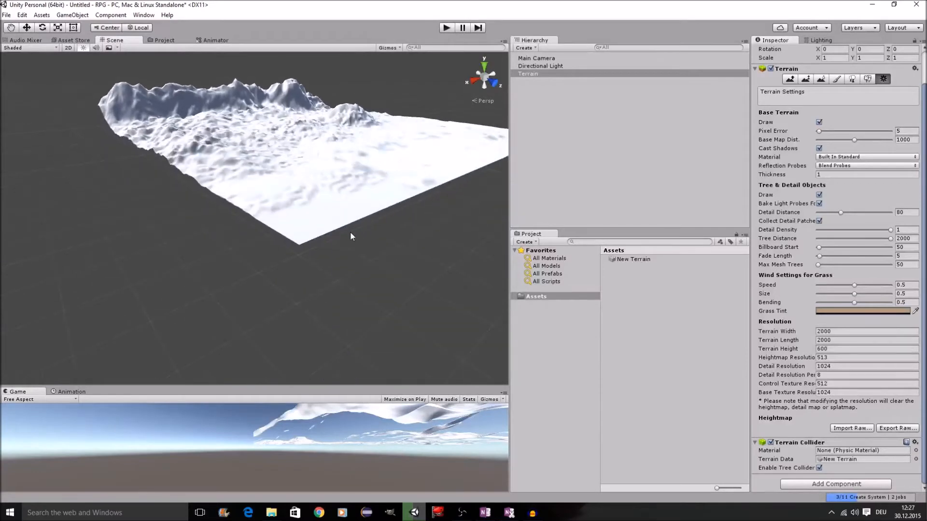
pyautogui.moveTo(300, 201); pyautogui.dragTo(313, 262, button='middle')
pyautogui.moveTo(312, 262); pyautogui.dragTo(380, 284, button='right')
pyautogui.scroll(2, 309, 270)
pyautogui.moveTo(292, 269); pyautogui.dragTo(365, 260, button='middle')
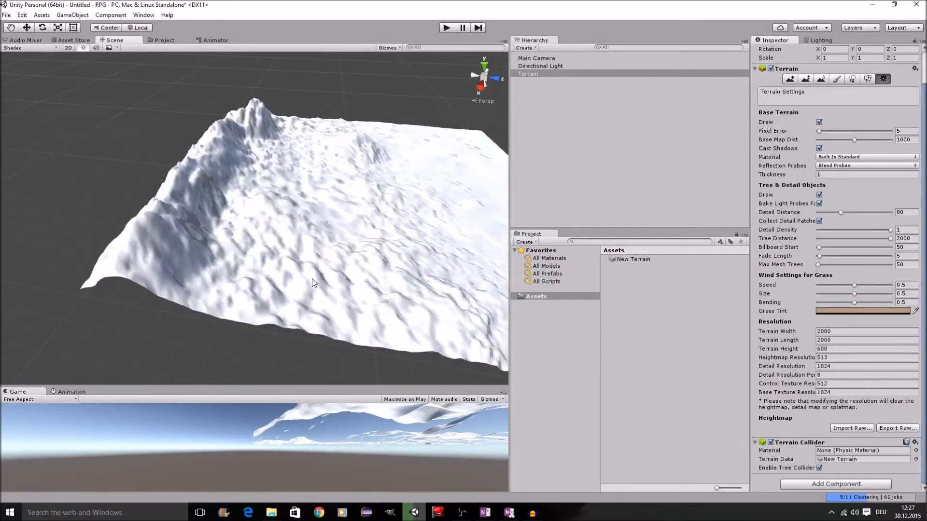
pyautogui.scroll(-4, 289, 274)
pyautogui.moveTo(289, 274); pyautogui.dragTo(217, 282, button='middle')
pyautogui.scroll(6, 244, 278)
pyautogui.moveTo(319, 289); pyautogui.dragTo(255, 266, button='right')
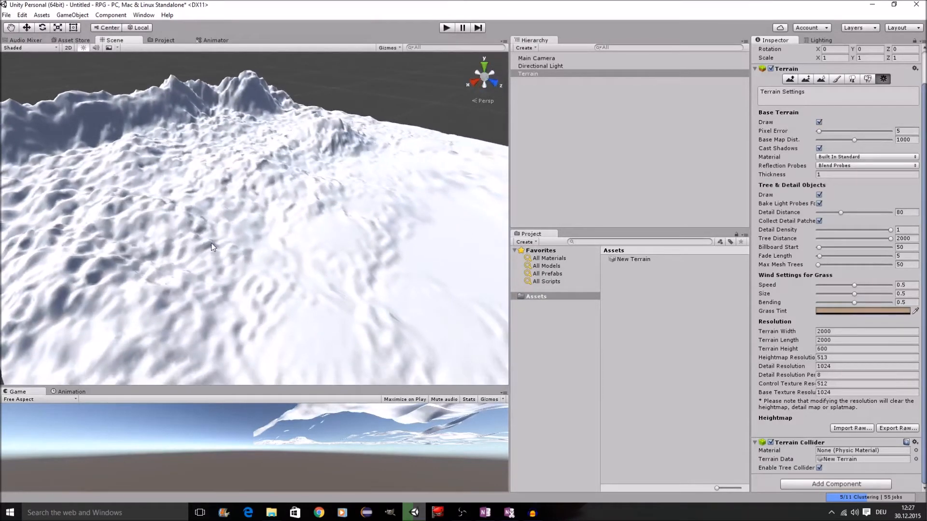
pyautogui.scroll(-3, 232, 258)
pyautogui.moveTo(274, 282)
pyautogui.mouseDown(button='middle')
pyautogui.moveTo(212, 223)
pyautogui.moveTo(230, 242)
pyautogui.moveTo(268, 251)
pyautogui.moveTo(276, 286)
pyautogui.mouseUp(button='middle')
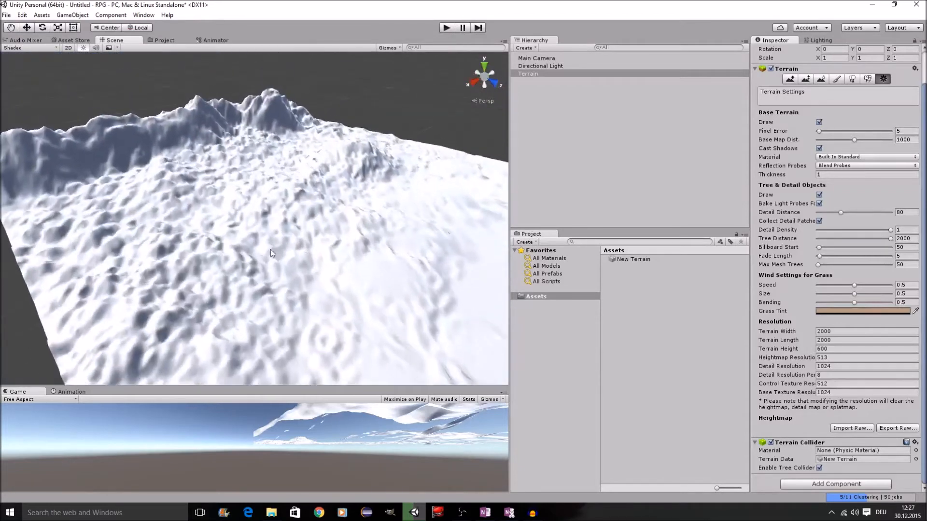
pyautogui.scroll(-5, 283, 255)
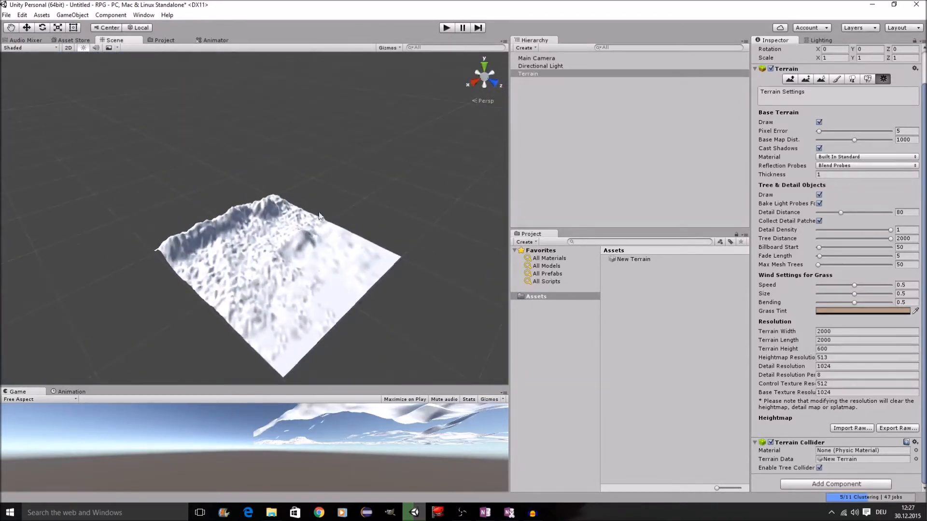
# Raise the mountain ridge along the back edge of the resized terrain with Raise / Lower Terrain, soft round brush size 100 and opacity 66.
pyautogui.scroll(5, 373, 260)
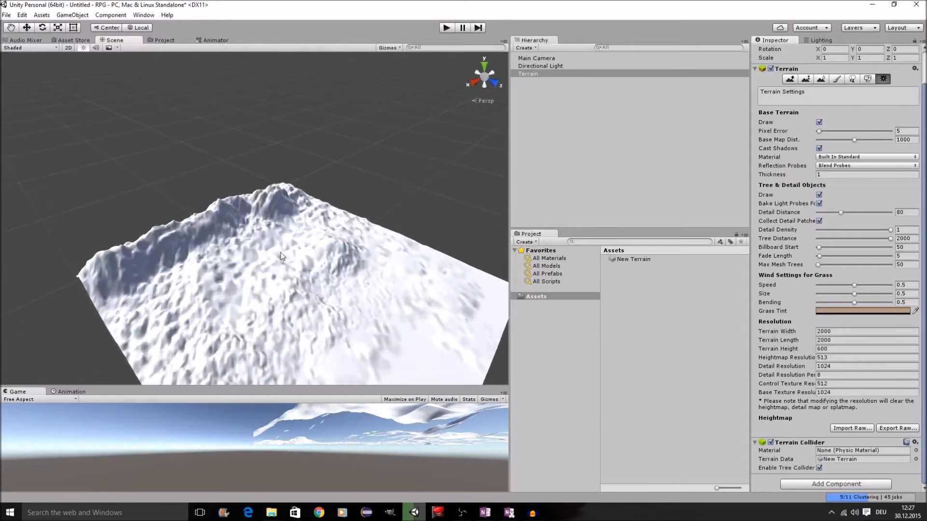
pyautogui.scroll(1, 390, 288)
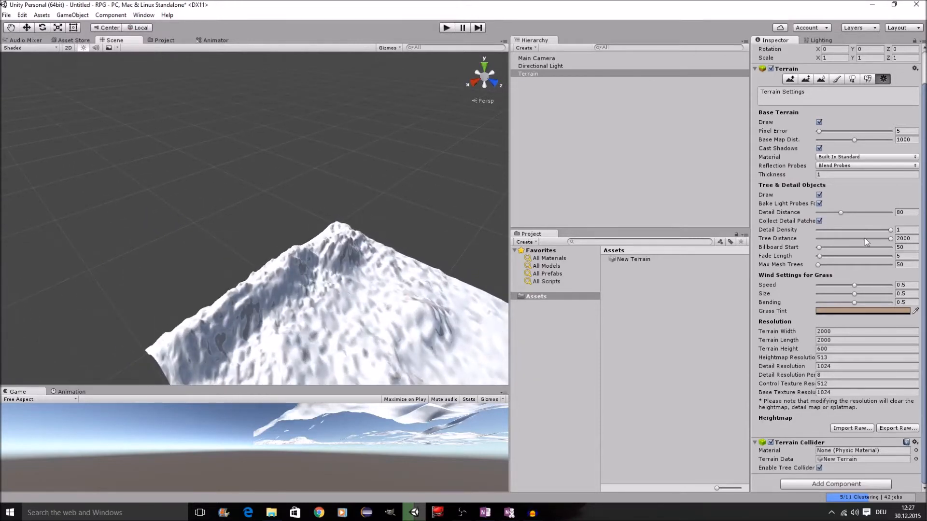
pyautogui.click(790, 79)
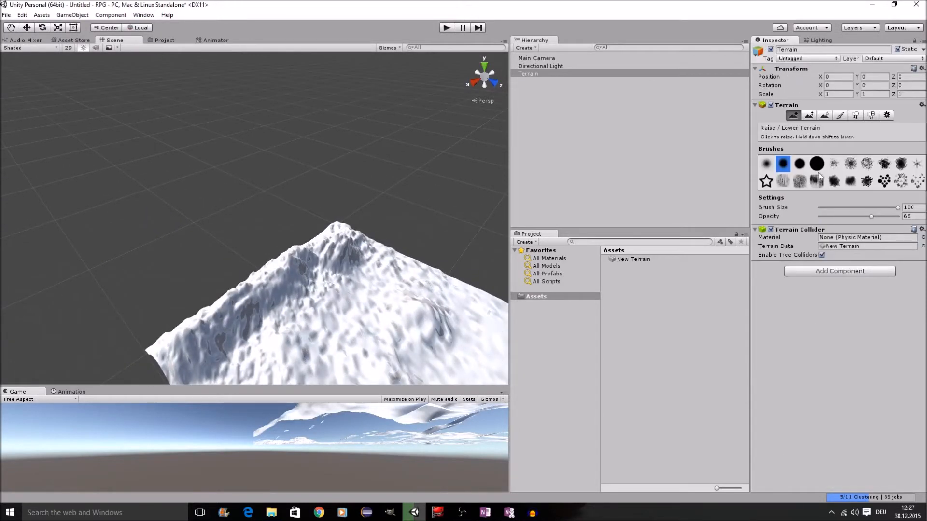
pyautogui.moveTo(334, 226); pyautogui.dragTo(243, 280)
pyautogui.moveTo(244, 280)
pyautogui.mouseDown(button='middle')
pyautogui.moveTo(279, 290)
pyautogui.moveTo(397, 283)
pyautogui.mouseUp(button='middle')
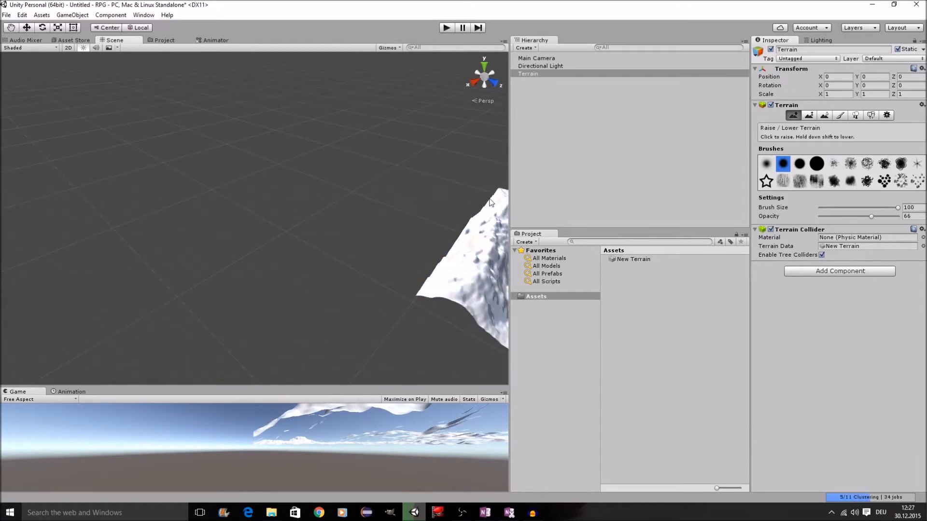
pyautogui.moveTo(475, 267); pyautogui.dragTo(392, 249, button='middle')
pyautogui.keyDown('alt'); pyautogui.moveTo(391, 249); pyautogui.dragTo(362, 244); pyautogui.keyUp('alt')
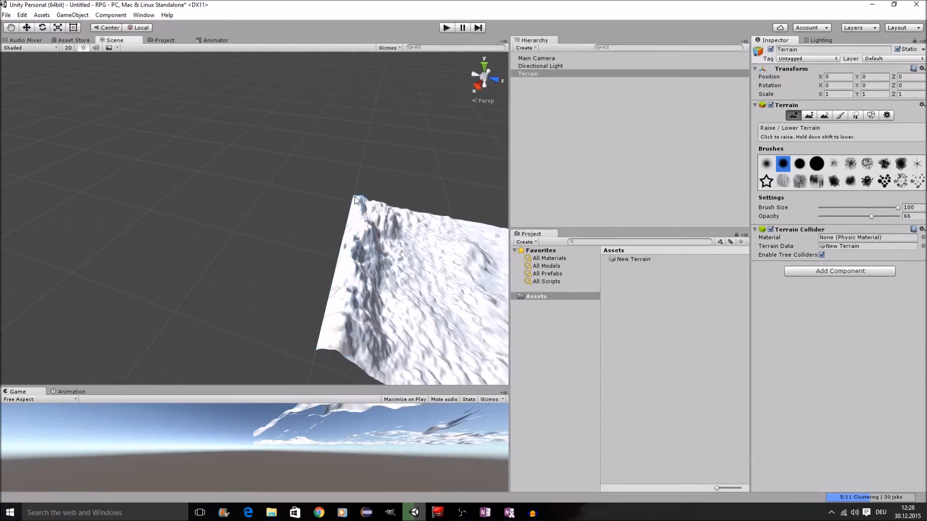
pyautogui.moveTo(337, 309); pyautogui.dragTo(356, 200)
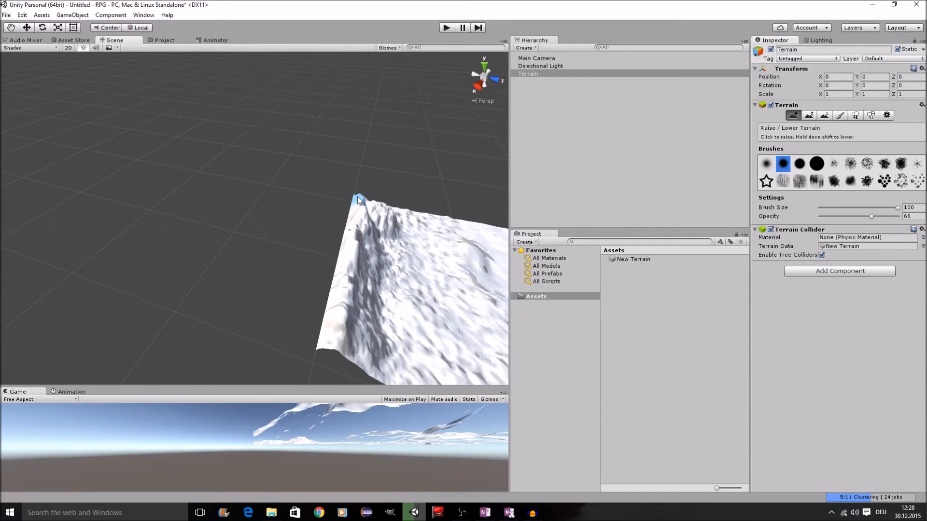
# Raise the back ridge further with Raise / Lower Terrain at opacity 75, building up both of its end corners.
pyautogui.click(878, 216)
pyautogui.moveTo(384, 237); pyautogui.dragTo(384, 273, button='middle')
pyautogui.moveTo(363, 258)
pyautogui.mouseDown()
pyautogui.moveTo(367, 313)
pyautogui.moveTo(366, 261)
pyautogui.mouseUp()
pyautogui.moveTo(367, 261); pyautogui.dragTo(348, 265, button='middle')
pyautogui.keyDown('alt'); pyautogui.moveTo(348, 265); pyautogui.dragTo(342, 202); pyautogui.keyUp('alt')
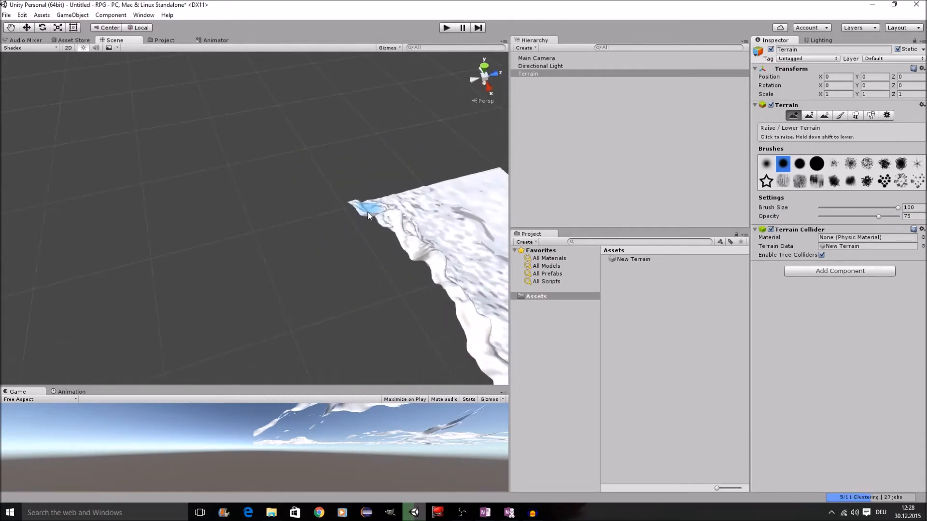
pyautogui.moveTo(360, 201); pyautogui.dragTo(424, 250)
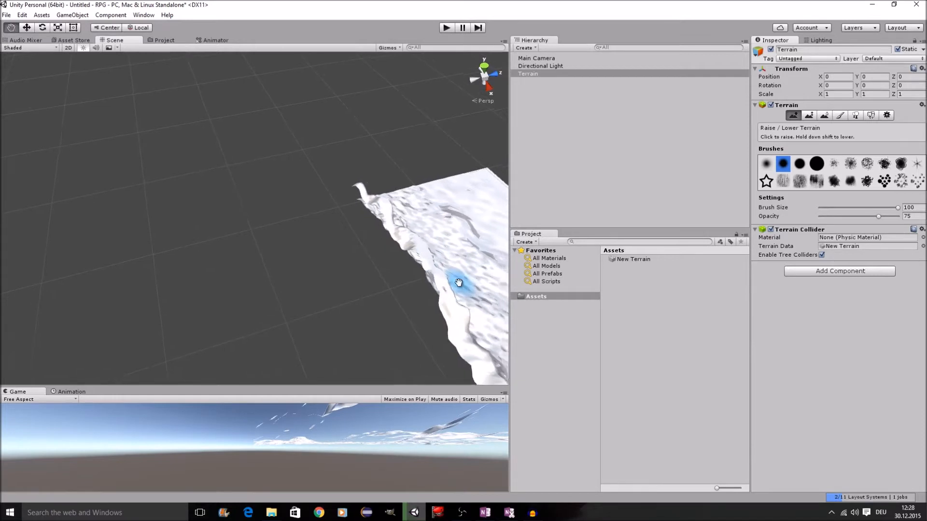
pyautogui.scroll(-4, 464, 286)
pyautogui.moveTo(384, 294); pyautogui.dragTo(389, 309)
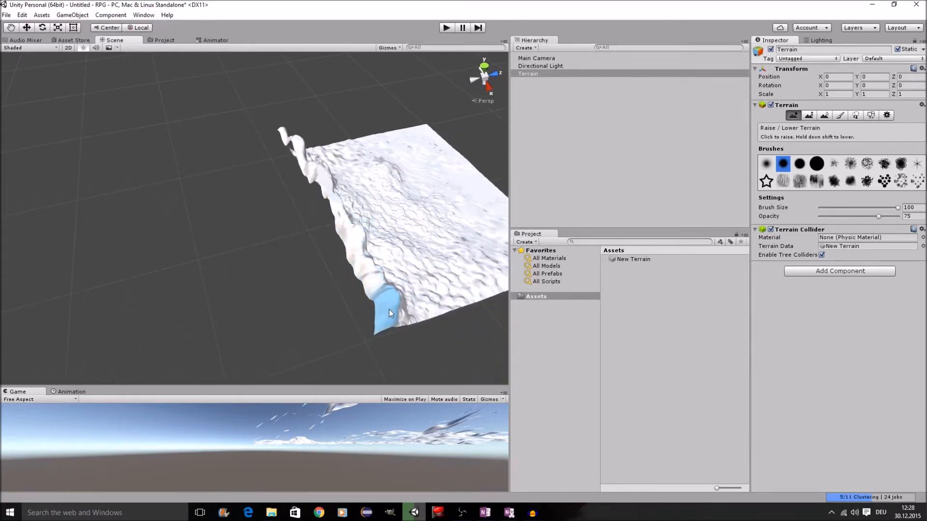
# Examine the raised back mountain wall from its inner side, both from afar and close up.
pyautogui.moveTo(425, 209); pyautogui.dragTo(379, 216, button='middle')
pyautogui.keyDown('alt'); pyautogui.moveTo(379, 216); pyautogui.dragTo(215, 213); pyautogui.keyUp('alt')
pyautogui.keyDown('alt'); pyautogui.moveTo(318, 244); pyautogui.dragTo(232, 172); pyautogui.keyUp('alt')
pyautogui.keyDown('alt'); pyautogui.moveTo(295, 179); pyautogui.dragTo(337, 233); pyautogui.keyUp('alt')
pyautogui.scroll(3, 332, 228)
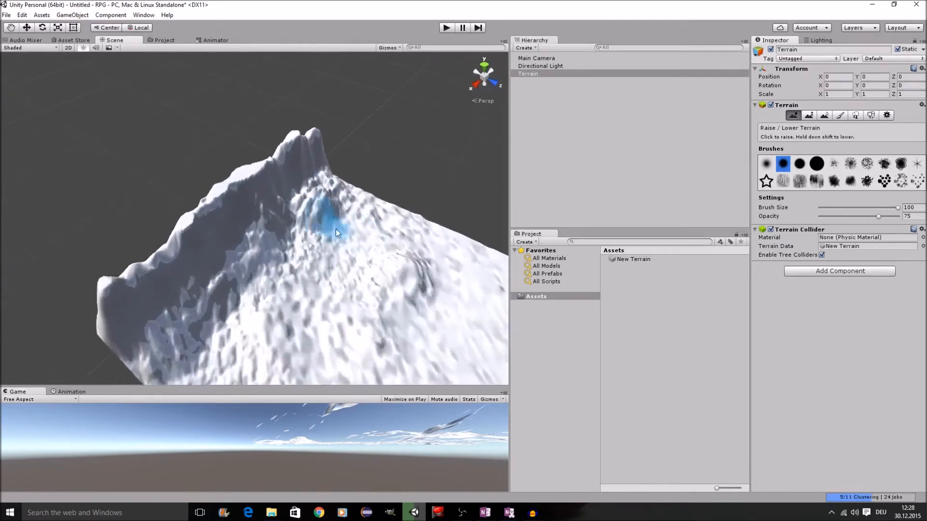
pyautogui.keyDown('alt'); pyautogui.moveTo(381, 260); pyautogui.dragTo(333, 246); pyautogui.keyUp('alt')
pyautogui.moveTo(372, 253); pyautogui.dragTo(403, 199, button='middle')
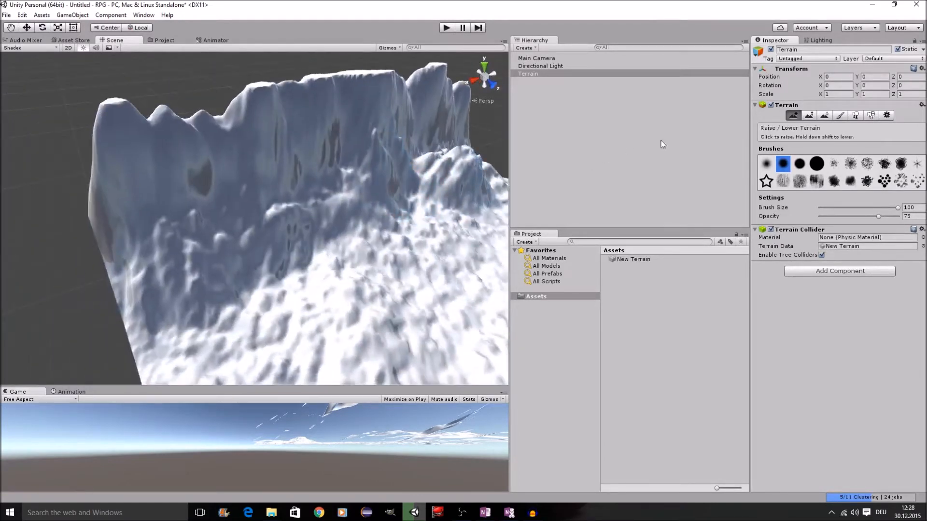
# Sample target heights on the back mountain wall with Paint Height and repaint it into a jagged crest with a lower ridge in front.
pyautogui.click(810, 116)
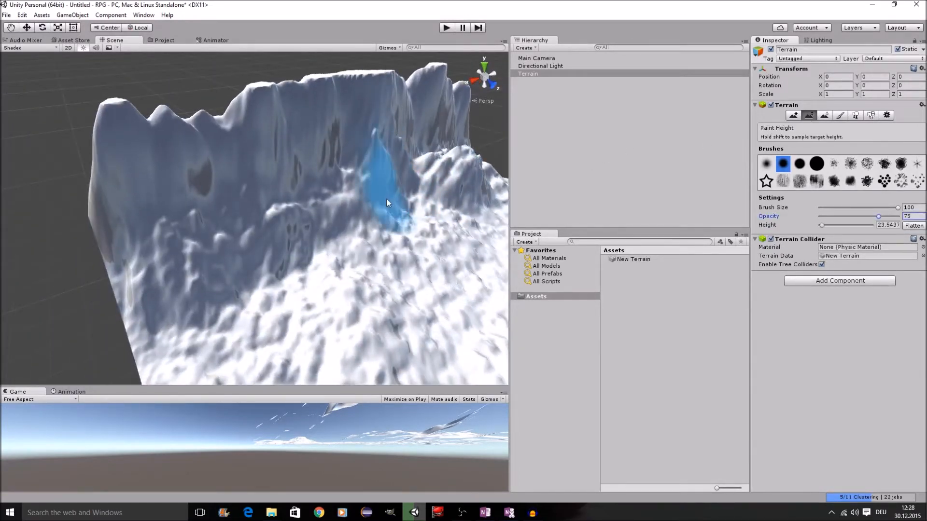
pyautogui.scroll(-5, 387, 199)
pyautogui.scroll(3, 300, 223)
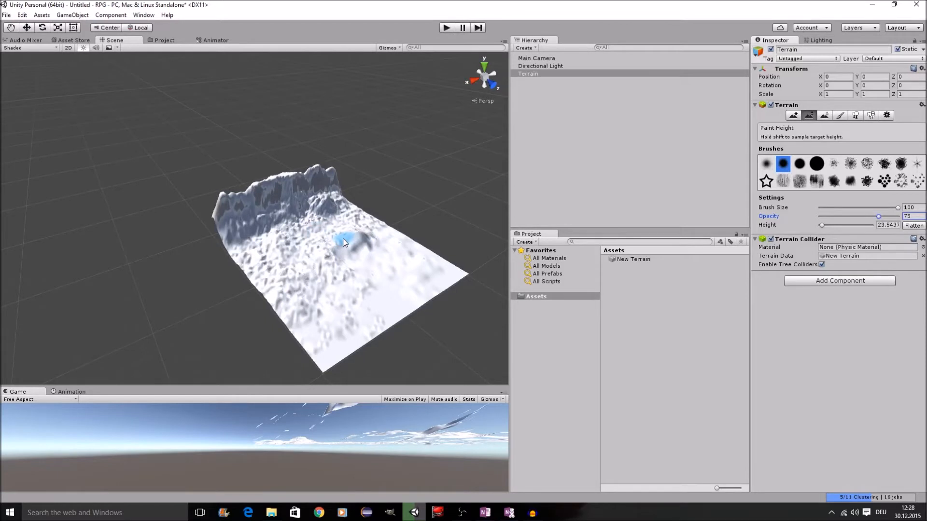
pyautogui.scroll(1, 328, 210)
pyautogui.scroll(2, 328, 210)
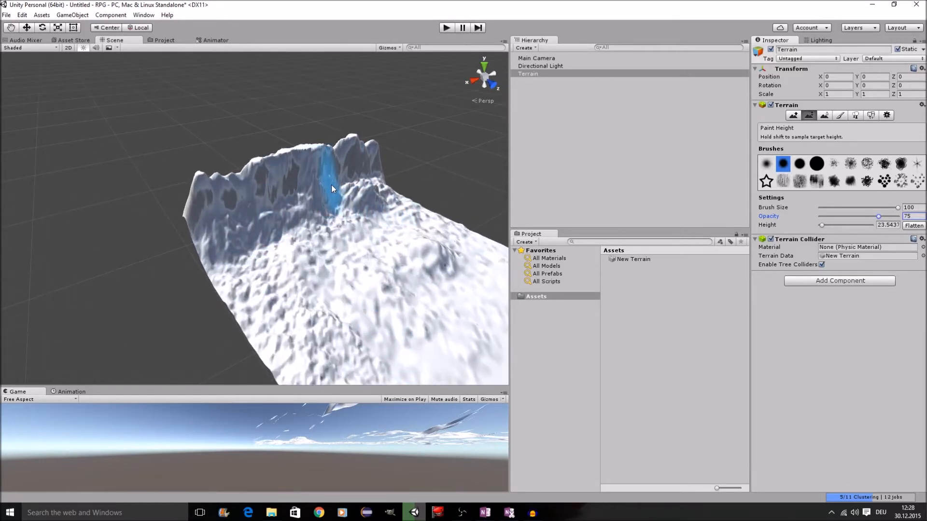
pyautogui.scroll(4, 333, 198)
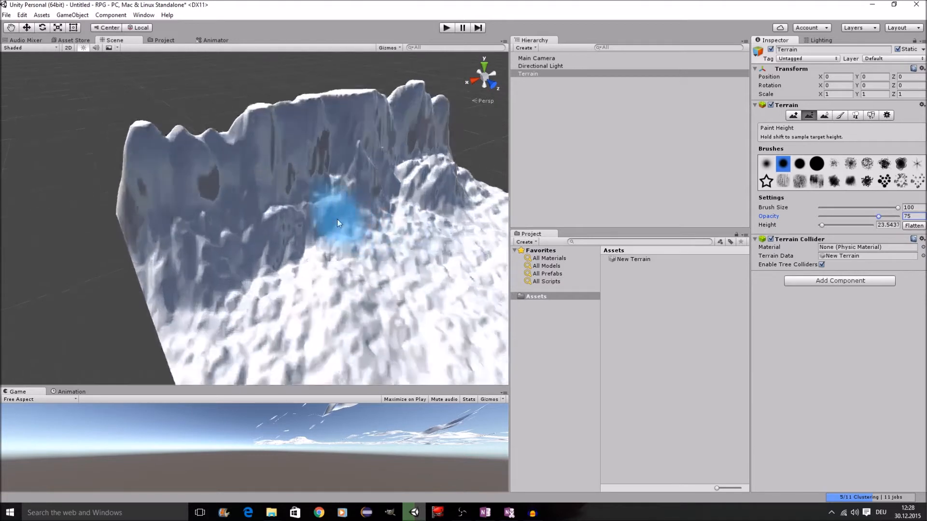
pyautogui.keyDown('shift'); pyautogui.click(293, 166); pyautogui.keyUp('shift')
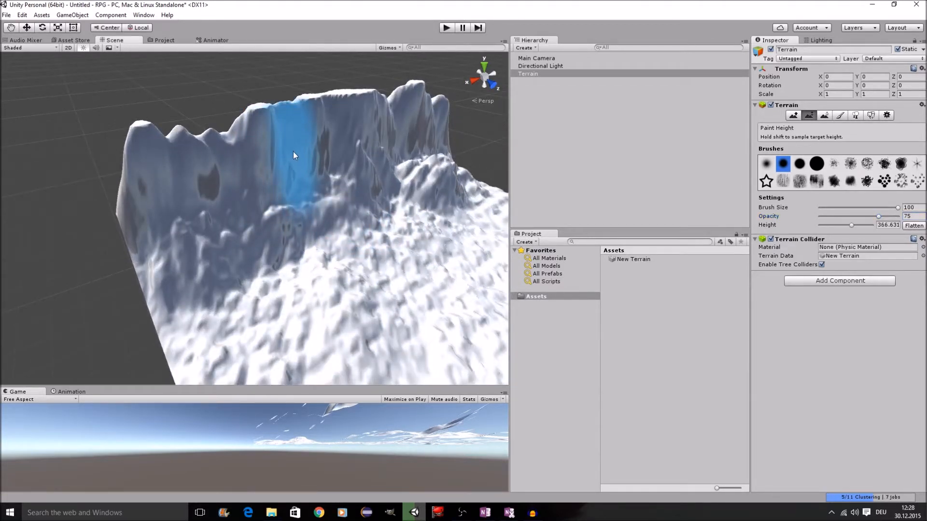
pyautogui.keyDown('shift'); pyautogui.click(293, 107); pyautogui.keyUp('shift')
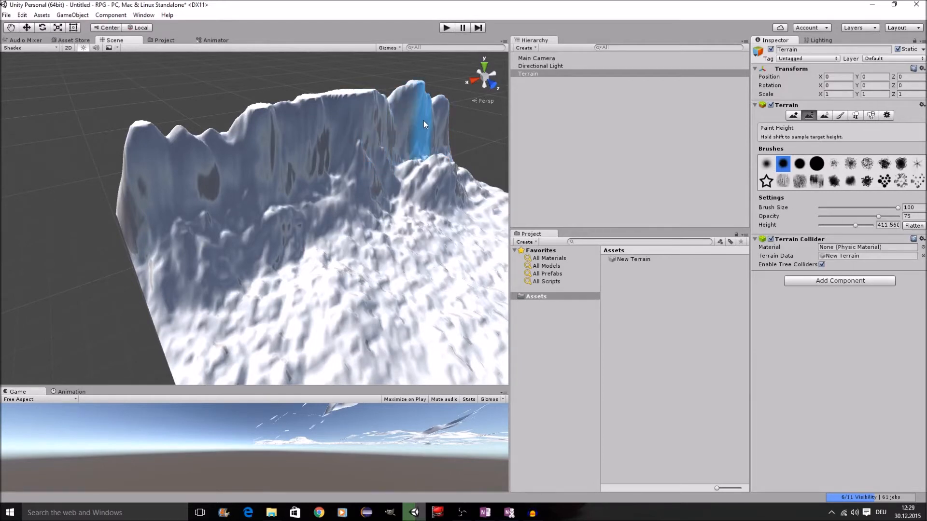
pyautogui.click(793, 115)
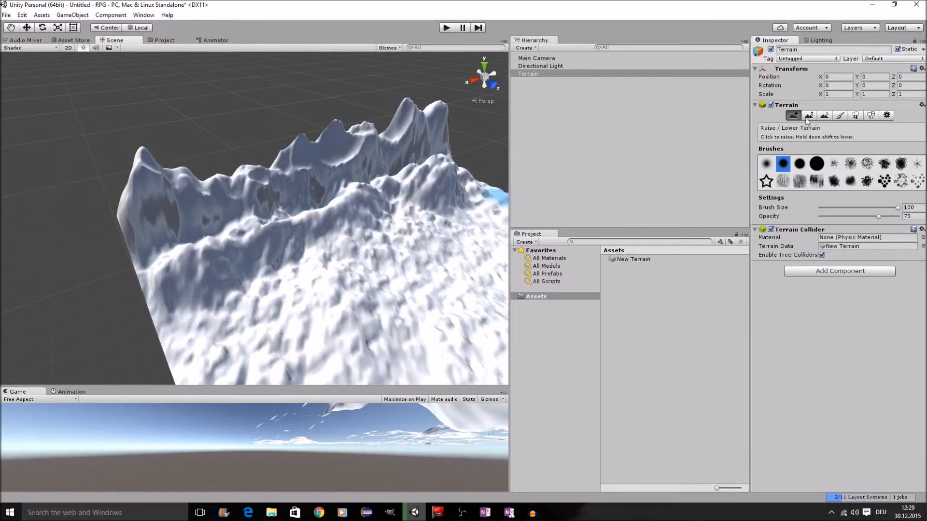
pyautogui.click(808, 116)
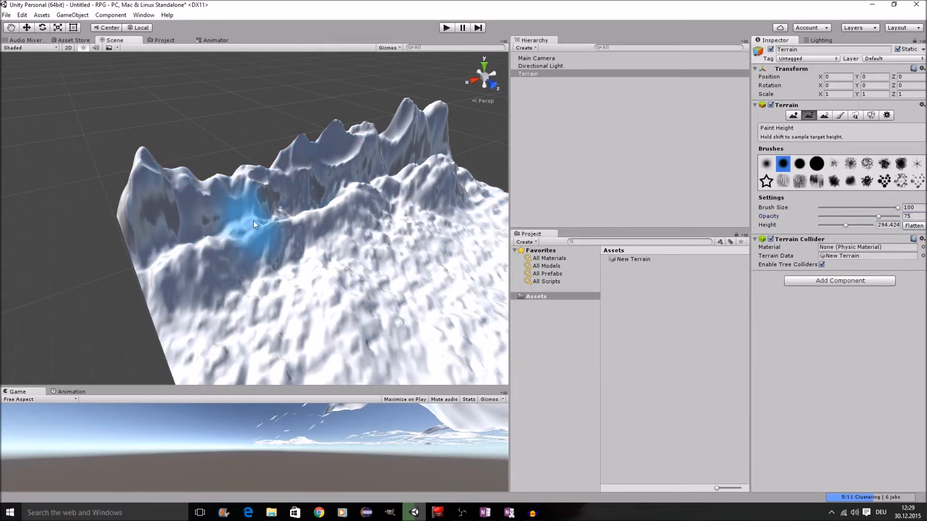
# Raise a tall peak on the inner ridge in front of the back wall with Raise / Lower Terrain, brush size 100 and opacity 75.
pyautogui.scroll(3, 367, 207)
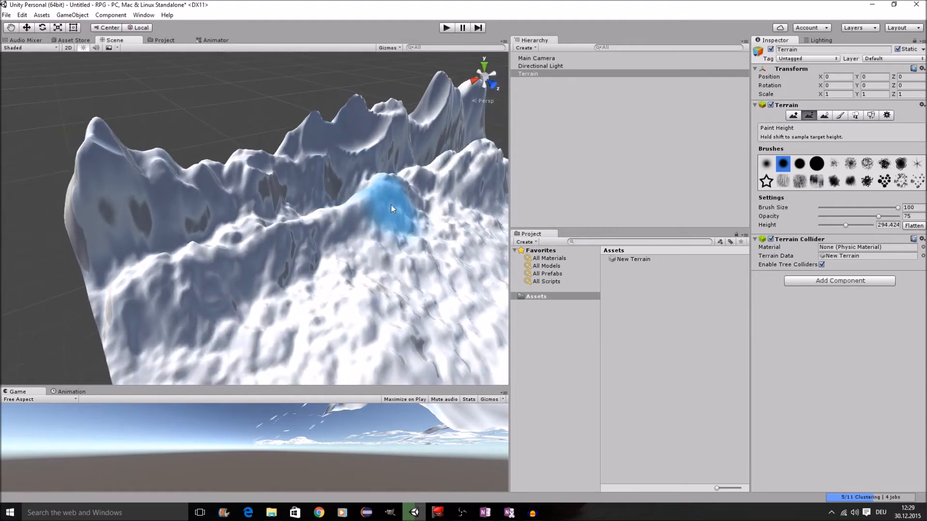
pyautogui.moveTo(391, 205); pyautogui.dragTo(333, 166, button='middle')
pyautogui.scroll(-3, 332, 167)
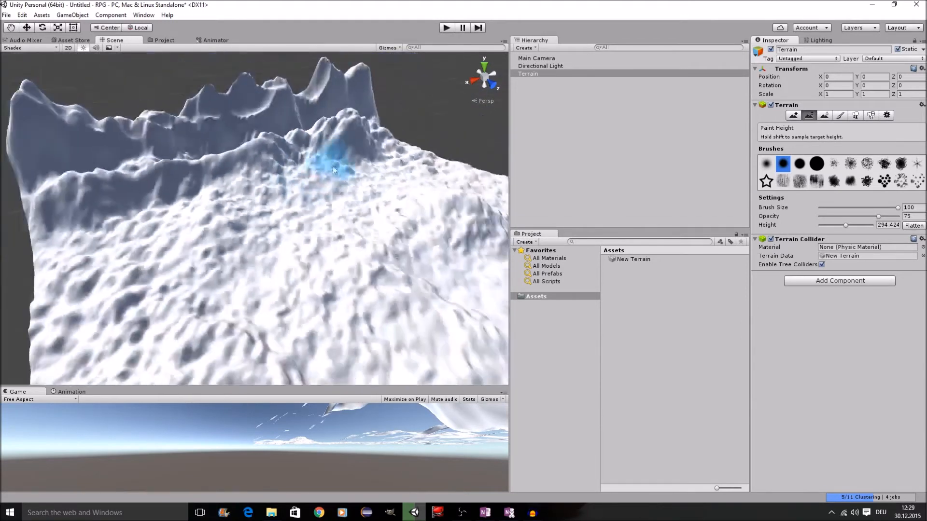
pyautogui.scroll(3, 344, 195)
pyautogui.scroll(-2, 340, 207)
pyautogui.scroll(3, 326, 178)
pyautogui.scroll(-2, 335, 150)
pyautogui.scroll(-2, 335, 151)
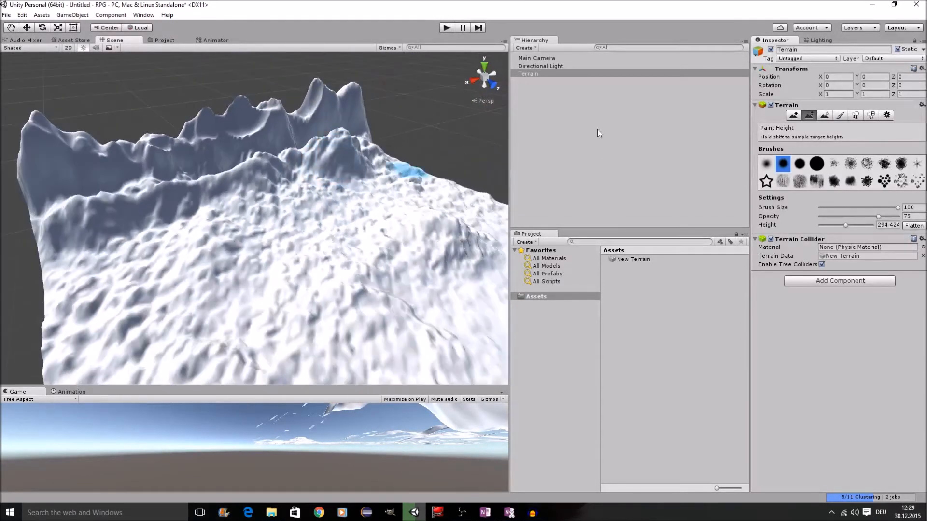
pyautogui.click(793, 115)
pyautogui.moveTo(297, 146)
pyautogui.mouseDown()
pyautogui.moveTo(349, 184)
pyautogui.moveTo(291, 117)
pyautogui.mouseUp()
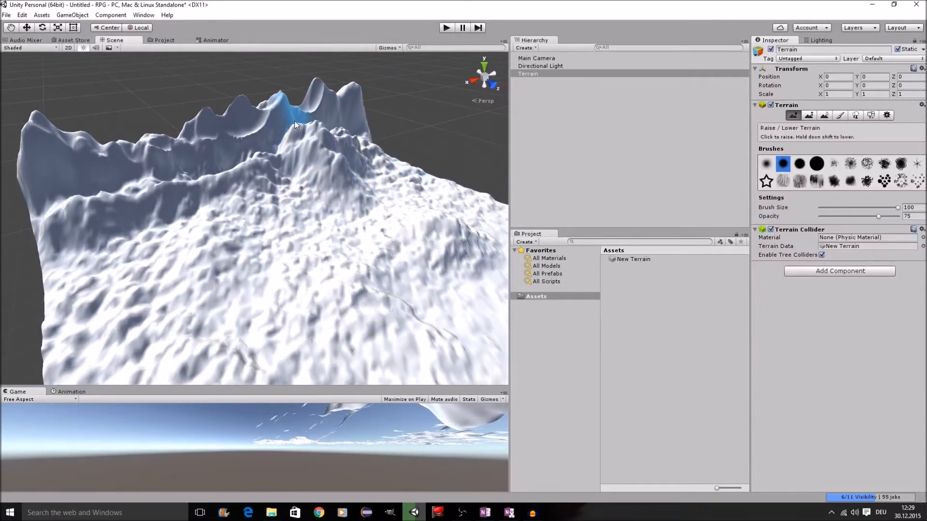
pyautogui.scroll(3, 308, 121)
pyautogui.moveTo(308, 120)
pyautogui.mouseDown(button='middle')
pyautogui.moveTo(322, 155)
pyautogui.moveTo(268, 266)
pyautogui.mouseUp(button='middle')
pyautogui.moveTo(269, 270)
pyautogui.mouseDown()
pyautogui.moveTo(288, 248)
pyautogui.moveTo(310, 293)
pyautogui.mouseUp()
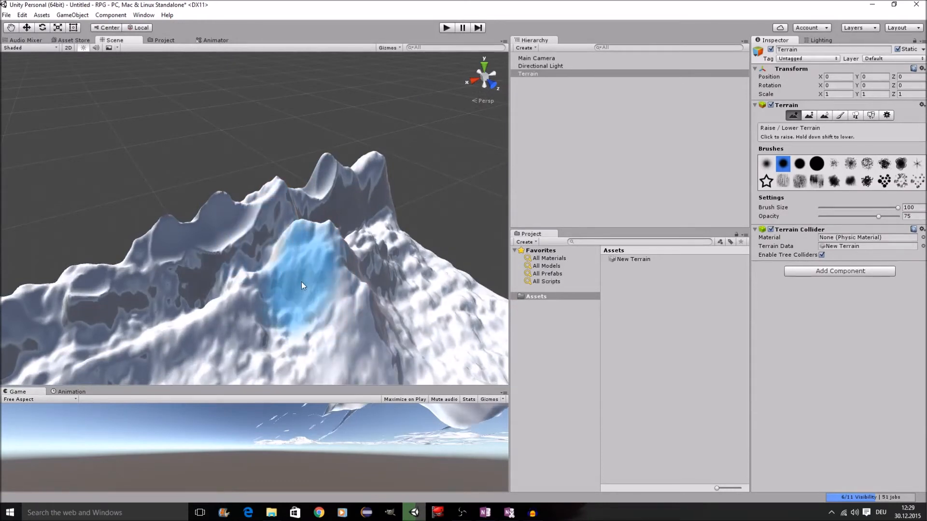
# Raise hills along the terrain's side edge where the inner ridge ends with Raise / Lower Terrain.
pyautogui.scroll(-2, 343, 303)
pyautogui.scroll(-2, 308, 242)
pyautogui.scroll(-1, 305, 251)
pyautogui.moveTo(299, 285); pyautogui.dragTo(339, 238, button='middle')
pyautogui.scroll(-1, 339, 239)
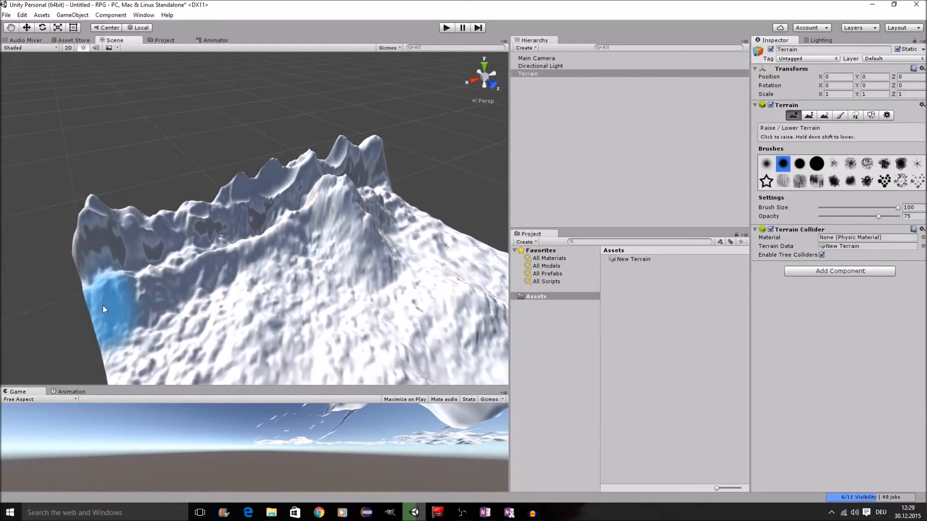
pyautogui.moveTo(103, 305)
pyautogui.mouseDown()
pyautogui.moveTo(97, 272)
pyautogui.moveTo(105, 332)
pyautogui.mouseUp()
pyautogui.scroll(-3, 183, 323)
pyautogui.moveTo(183, 324); pyautogui.dragTo(164, 281, button='middle')
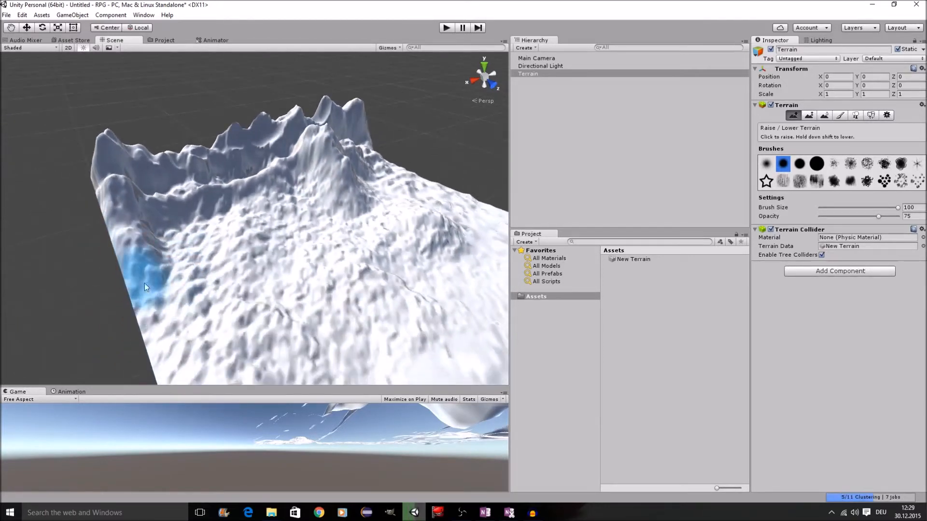
# Sample a Paint Height target of 100.424 from the slope just below the inner ridge.
pyautogui.moveTo(192, 249); pyautogui.dragTo(195, 323, button='middle')
pyautogui.scroll(2, 195, 323)
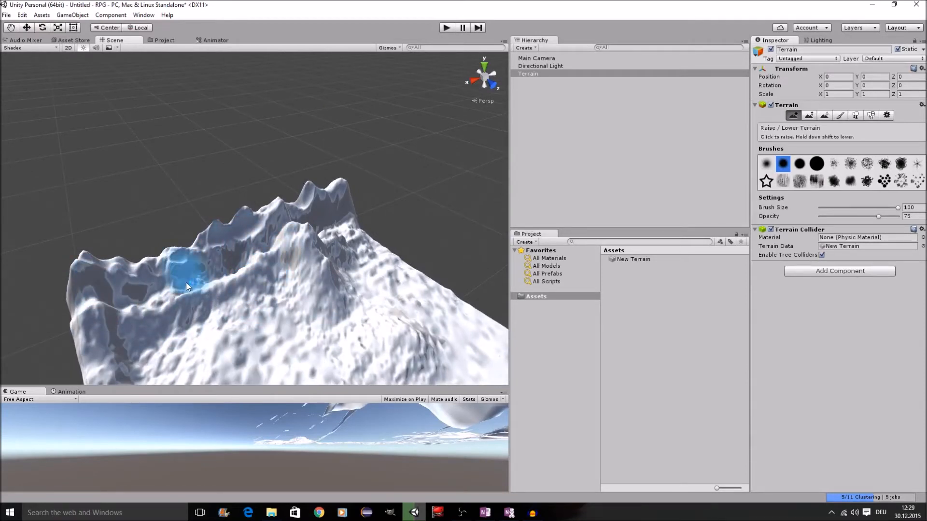
pyautogui.scroll(3, 296, 305)
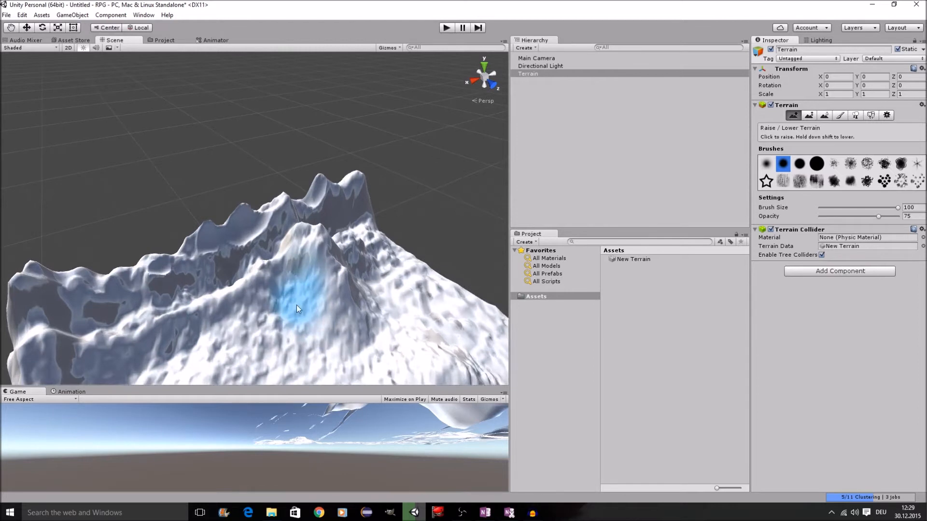
pyautogui.scroll(3, 303, 266)
pyautogui.scroll(3, 302, 266)
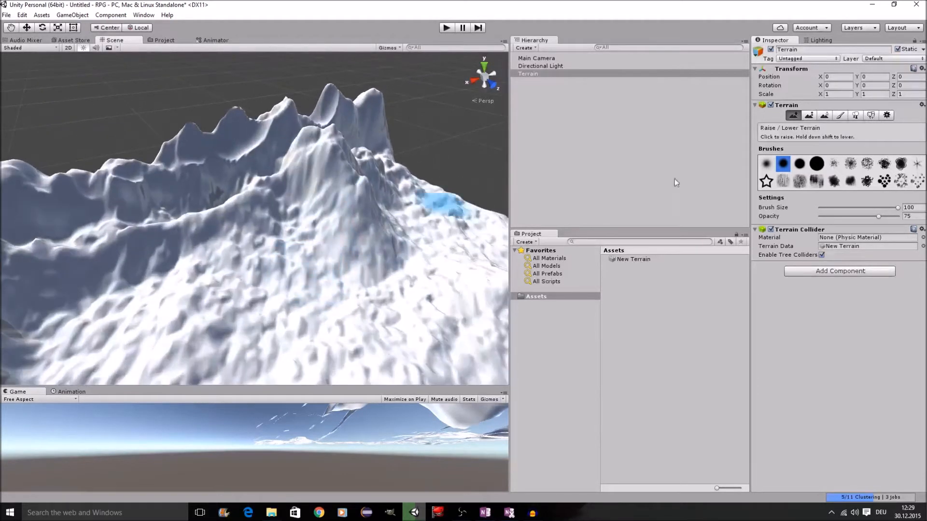
pyautogui.click(809, 115)
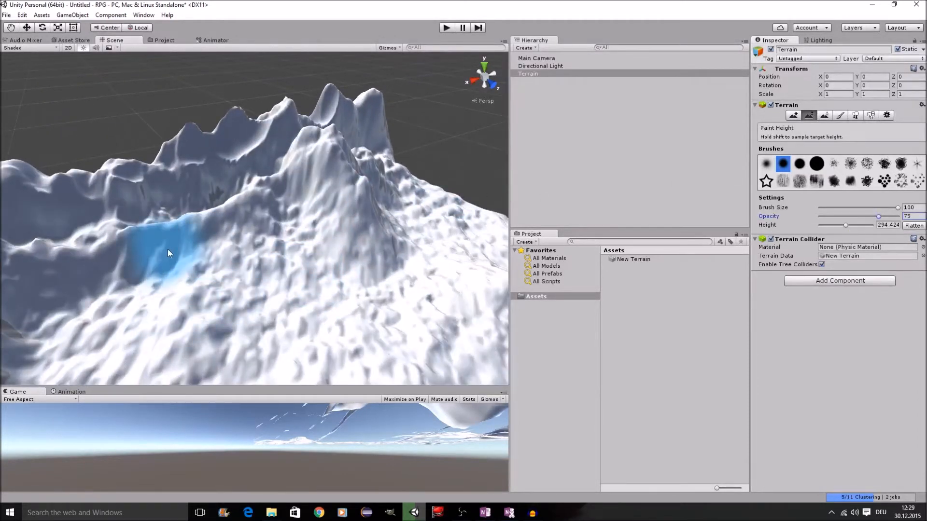
pyautogui.keyDown('shift'); pyautogui.click(149, 253); pyautogui.keyUp('shift')
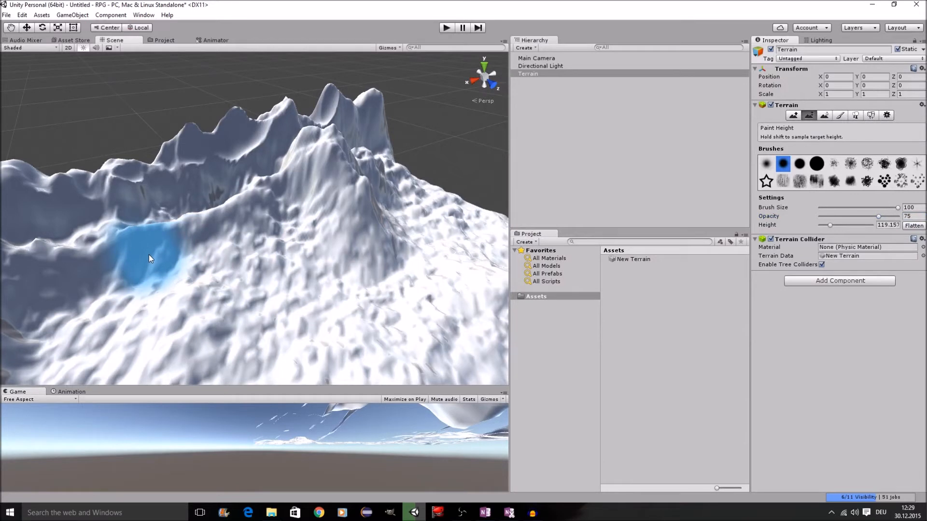
pyautogui.keyDown('shift'); pyautogui.click(147, 258); pyautogui.keyUp('shift')
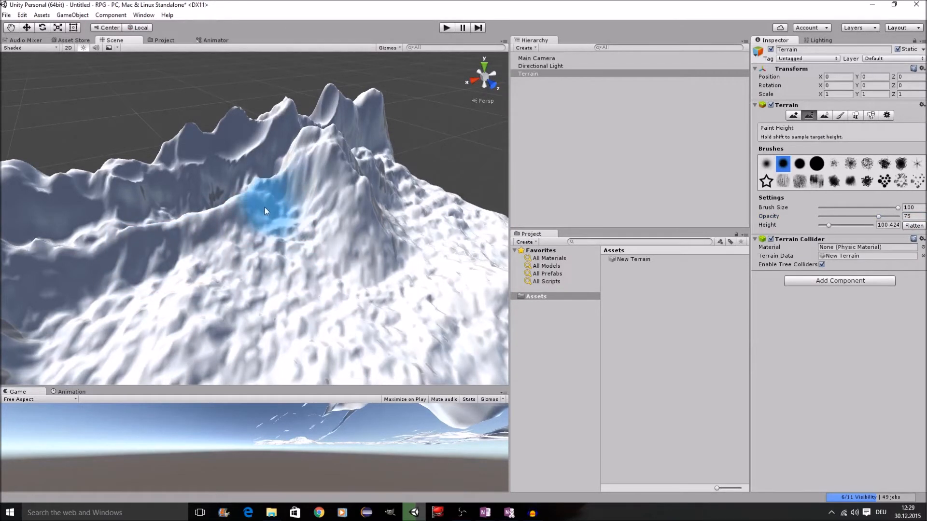
# Flatten a small plateau between the inner ridge and the tall peak with Paint Height, brush size 34 and opacity 100.
pyautogui.click(889, 208)
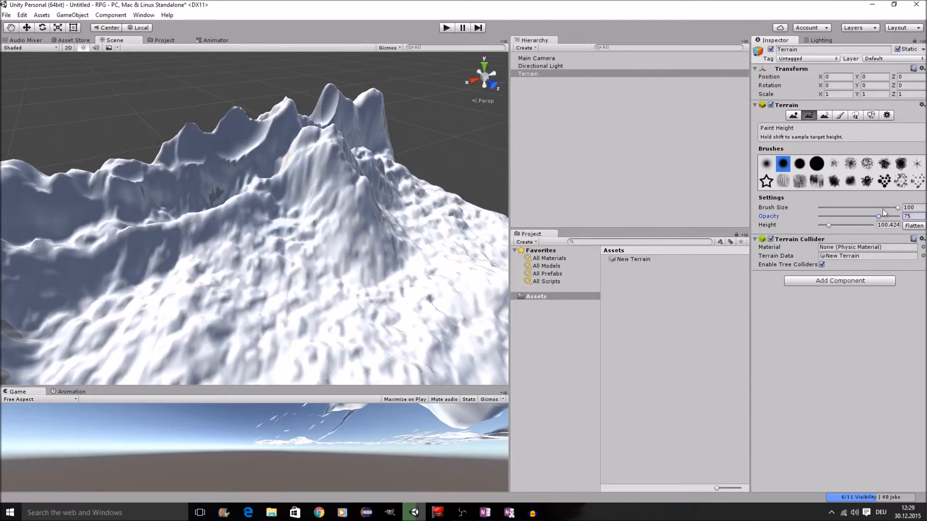
pyautogui.moveTo(882, 209)
pyautogui.mouseDown()
pyautogui.moveTo(847, 215)
pyautogui.moveTo(900, 217)
pyautogui.mouseUp()
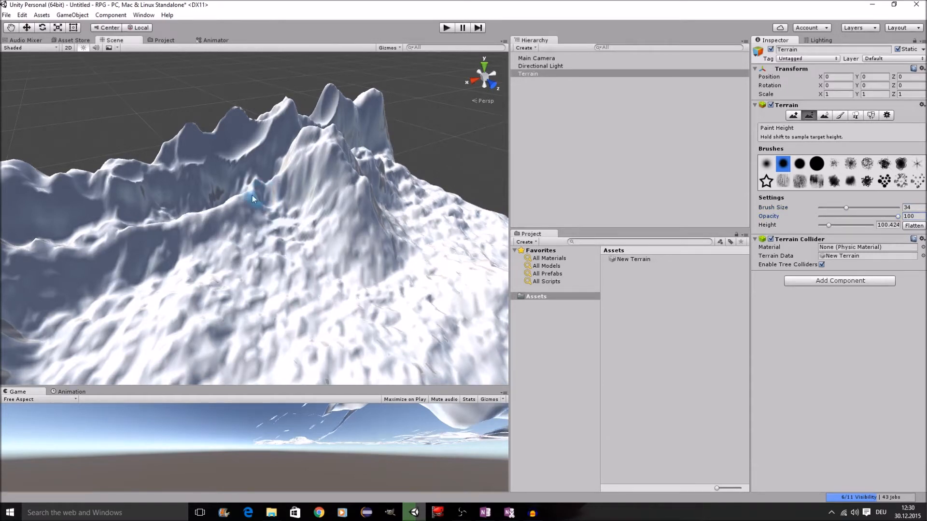
pyautogui.moveTo(259, 205)
pyautogui.mouseDown()
pyautogui.moveTo(262, 213)
pyautogui.moveTo(247, 205)
pyautogui.moveTo(267, 216)
pyautogui.moveTo(237, 217)
pyautogui.moveTo(246, 224)
pyautogui.mouseUp()
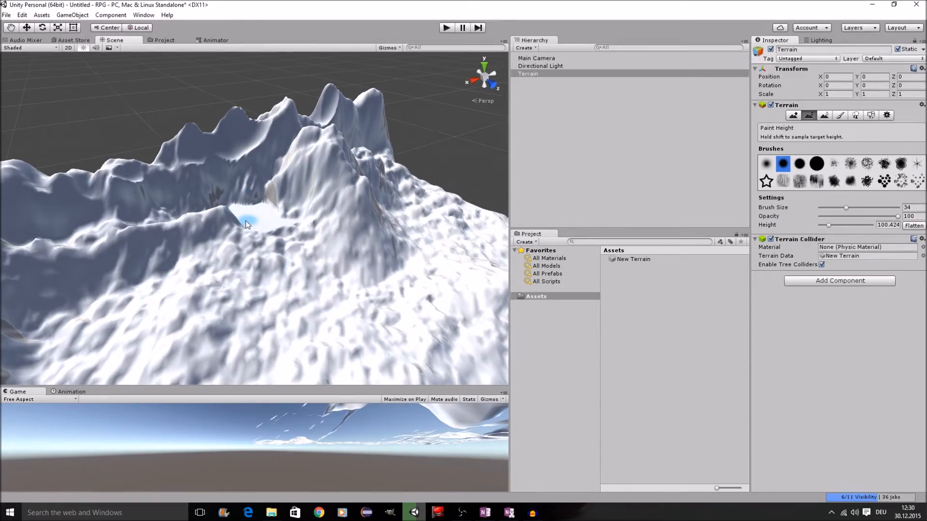
pyautogui.moveTo(246, 224); pyautogui.dragTo(225, 217)
pyautogui.moveTo(225, 216)
pyautogui.mouseDown(button='middle')
pyautogui.moveTo(372, 215)
pyautogui.moveTo(308, 213)
pyautogui.mouseUp(button='middle')
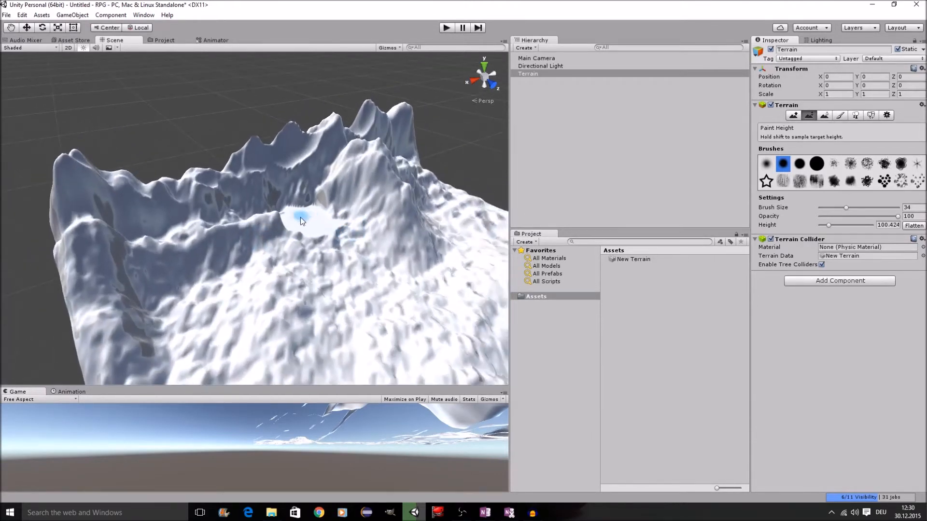
# Sample a target height of 94.9584 beside the plateau and flatten a larger area through the inner ridge with Paint Height.
pyautogui.scroll(5, 319, 228)
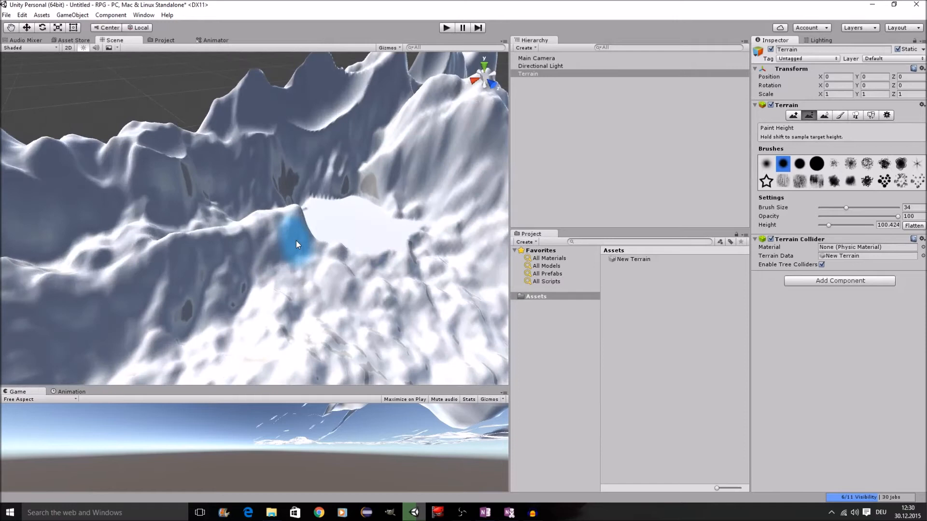
pyautogui.scroll(-3, 297, 240)
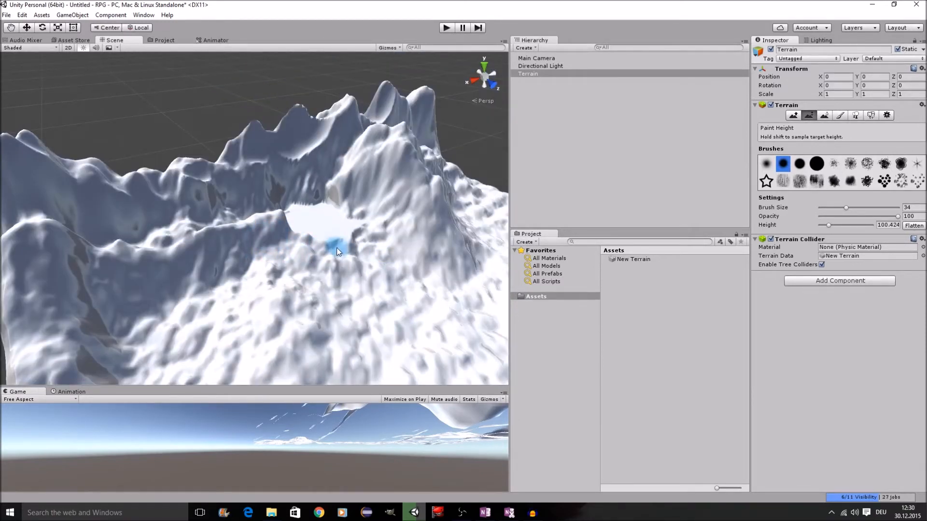
pyautogui.scroll(3, 337, 247)
pyautogui.keyDown('shift'); pyautogui.click(370, 260); pyautogui.keyUp('shift')
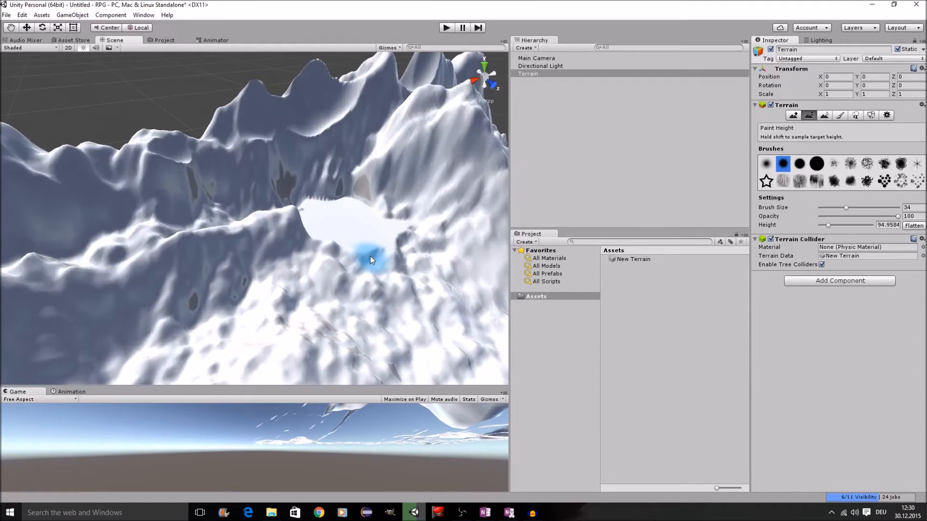
pyautogui.moveTo(269, 238)
pyautogui.mouseDown()
pyautogui.moveTo(121, 279)
pyautogui.moveTo(117, 343)
pyautogui.mouseUp()
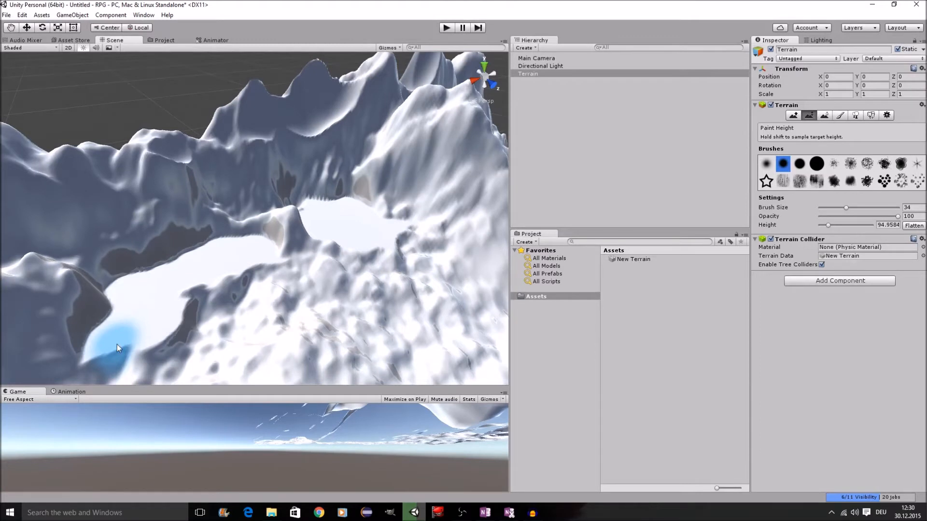
pyautogui.moveTo(117, 343)
pyautogui.mouseDown()
pyautogui.moveTo(265, 269)
pyautogui.moveTo(246, 332)
pyautogui.moveTo(176, 317)
pyautogui.mouseUp()
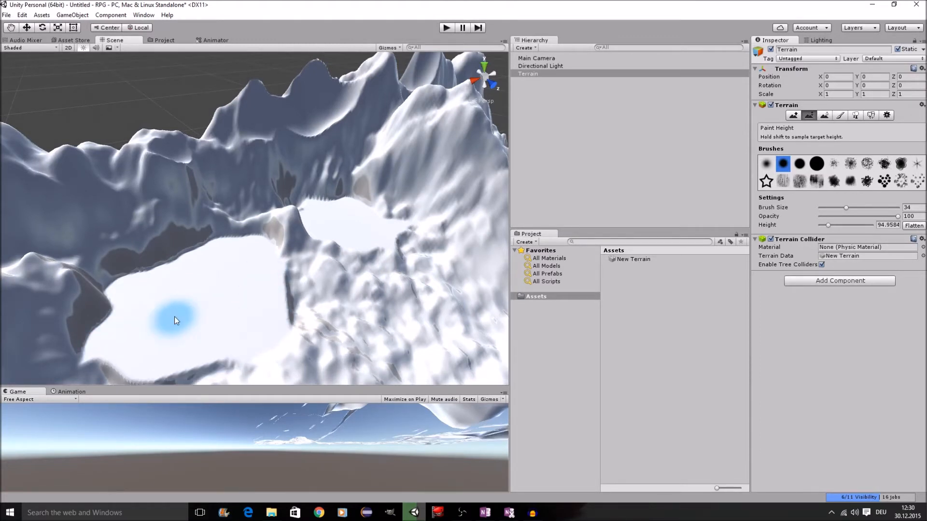
# Sample a Paint Height target of 319.466 from the peak behind the plateaus and flatten its summit.
pyautogui.scroll(-3, 175, 316)
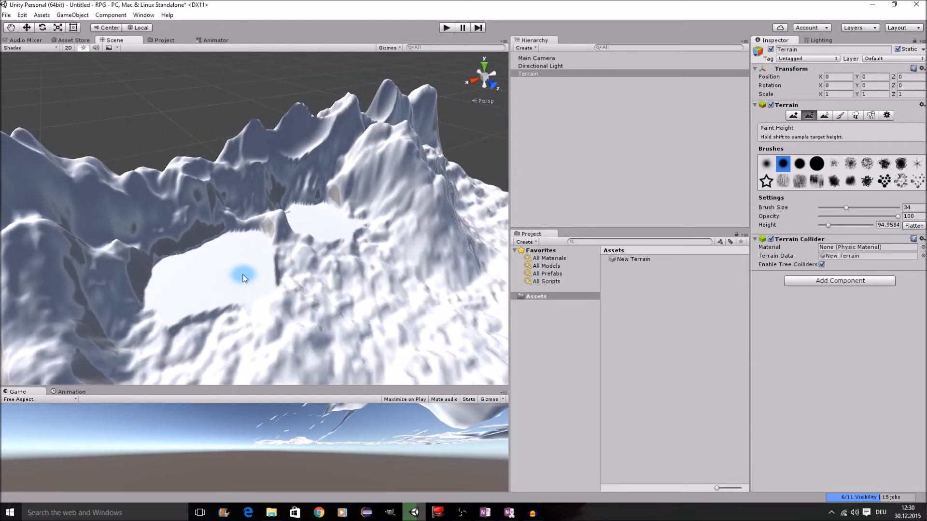
pyautogui.scroll(4, 275, 170)
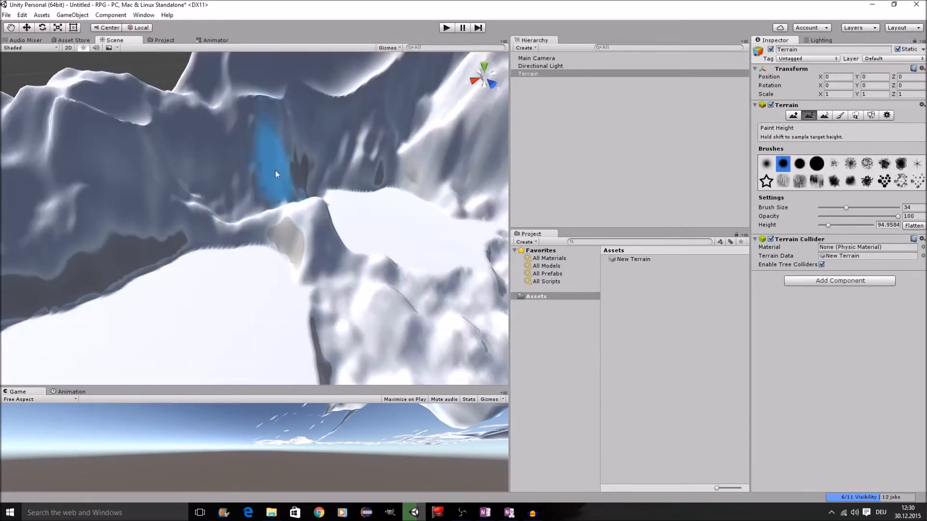
pyautogui.scroll(-3, 267, 172)
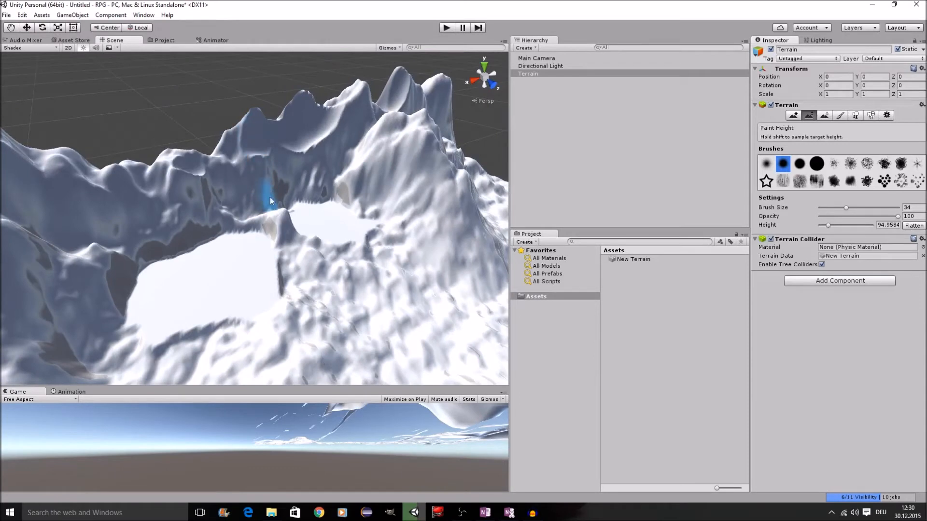
pyautogui.keyDown('shift'); pyautogui.click(255, 146); pyautogui.keyUp('shift')
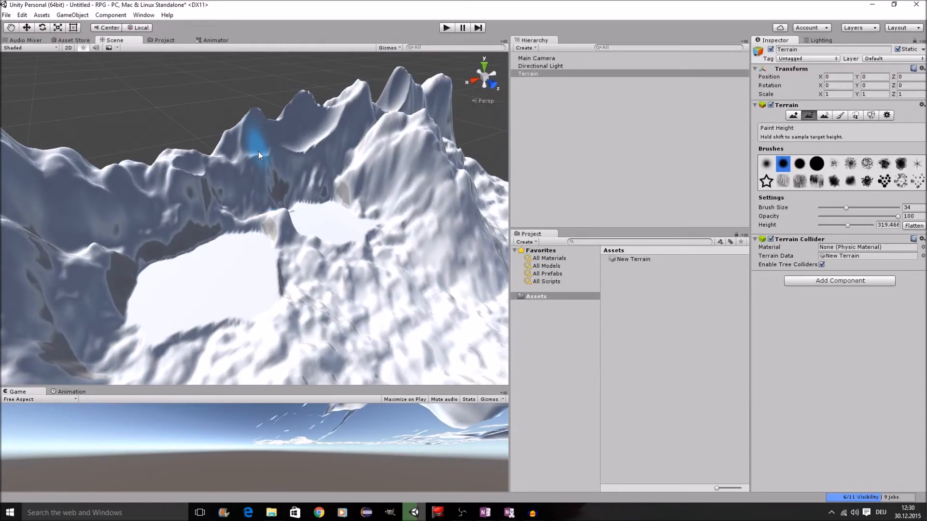
pyautogui.moveTo(257, 151)
pyautogui.mouseDown()
pyautogui.moveTo(253, 137)
pyautogui.moveTo(234, 141)
pyautogui.moveTo(261, 135)
pyautogui.moveTo(257, 146)
pyautogui.mouseUp()
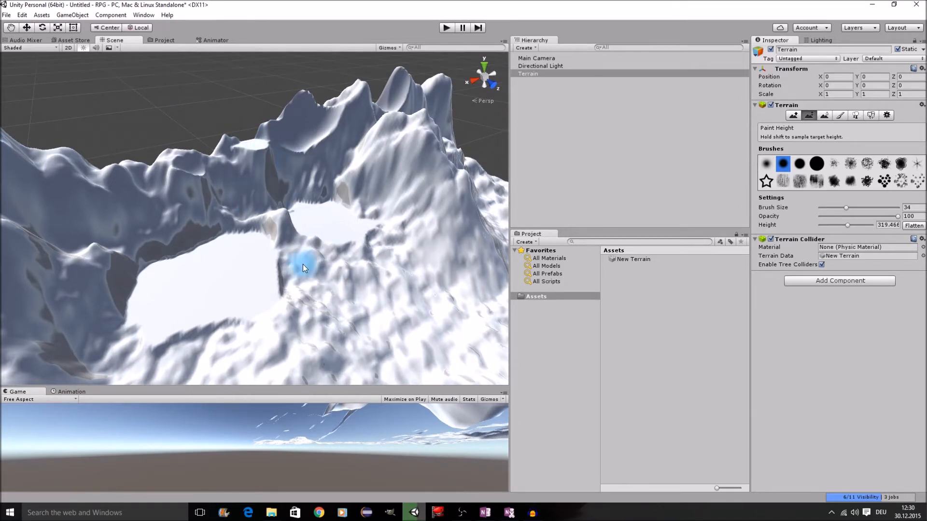
# Sample a target height of about 39.15 from the hilly ground and cut a lowered passage between the two plateaus with Paint Height.
pyautogui.scroll(-5, 302, 264)
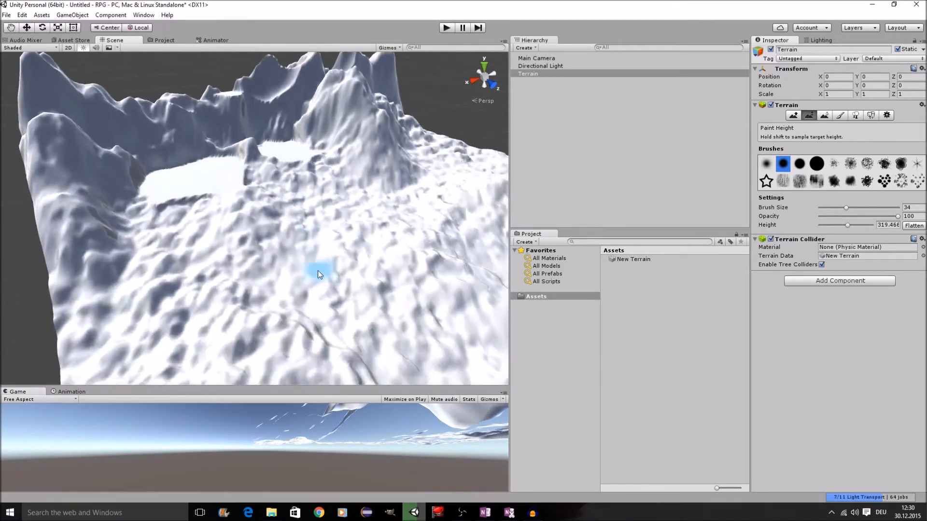
pyautogui.keyDown('alt'); pyautogui.moveTo(407, 322); pyautogui.dragTo(358, 279); pyautogui.keyUp('alt')
pyautogui.keyDown('shift'); pyautogui.click(299, 254); pyautogui.keyUp('shift')
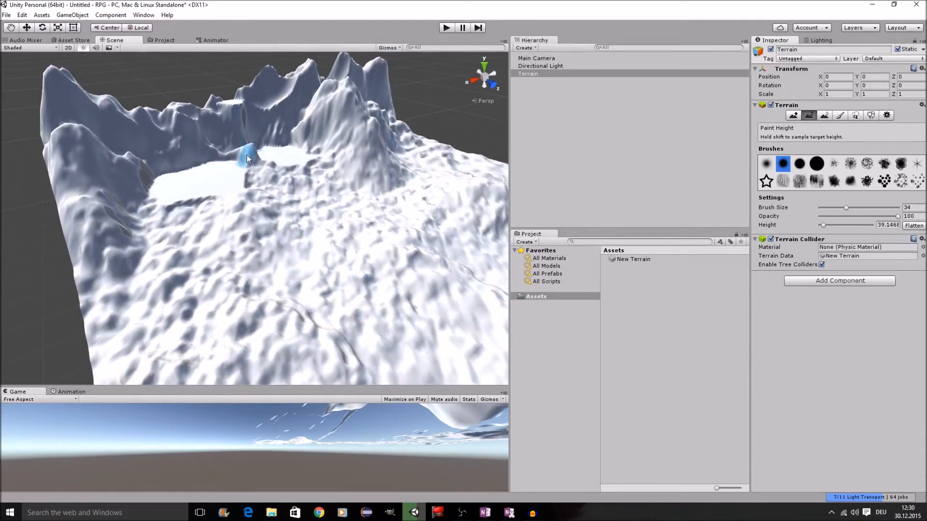
pyautogui.moveTo(247, 154); pyautogui.dragTo(259, 193)
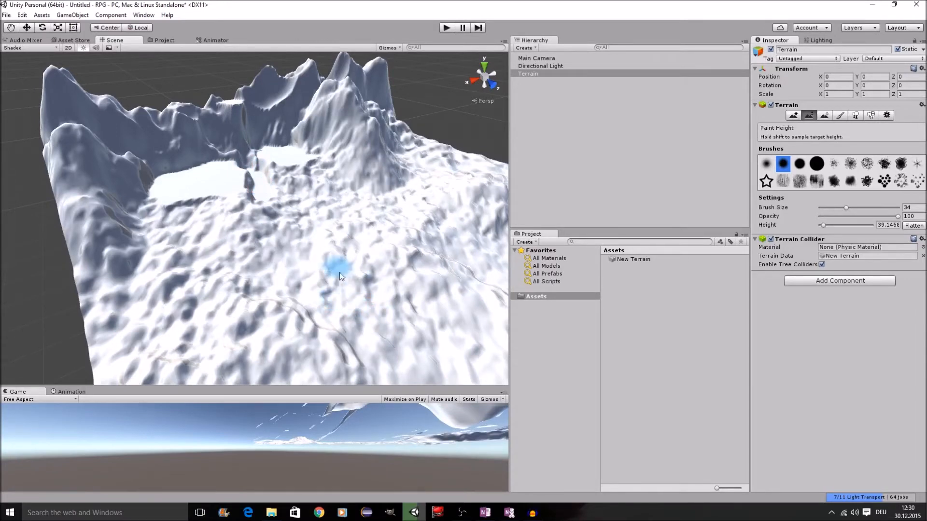
pyautogui.scroll(3, 340, 276)
pyautogui.moveTo(260, 227)
pyautogui.mouseDown()
pyautogui.moveTo(263, 207)
pyautogui.moveTo(290, 336)
pyautogui.mouseUp()
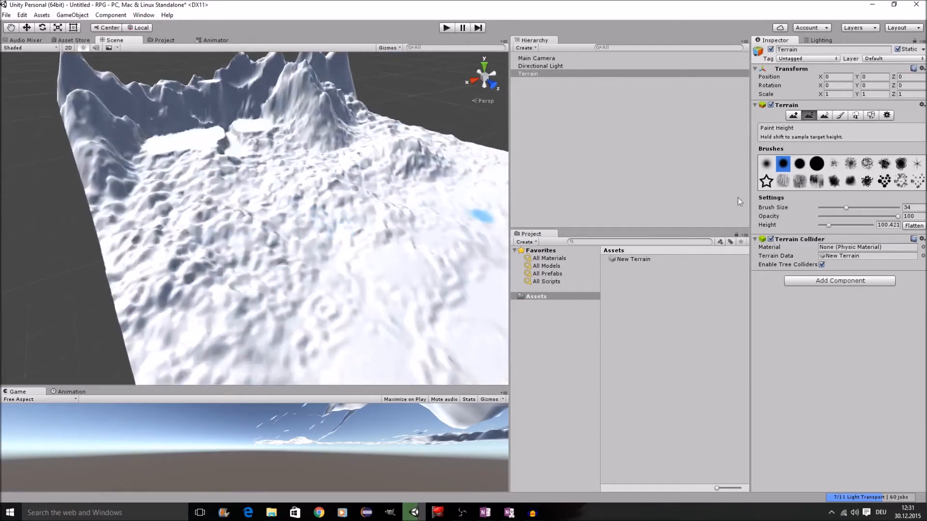
# Switch to Raise / Lower Terrain and import the Environment package with all its items.
pyautogui.click(793, 115)
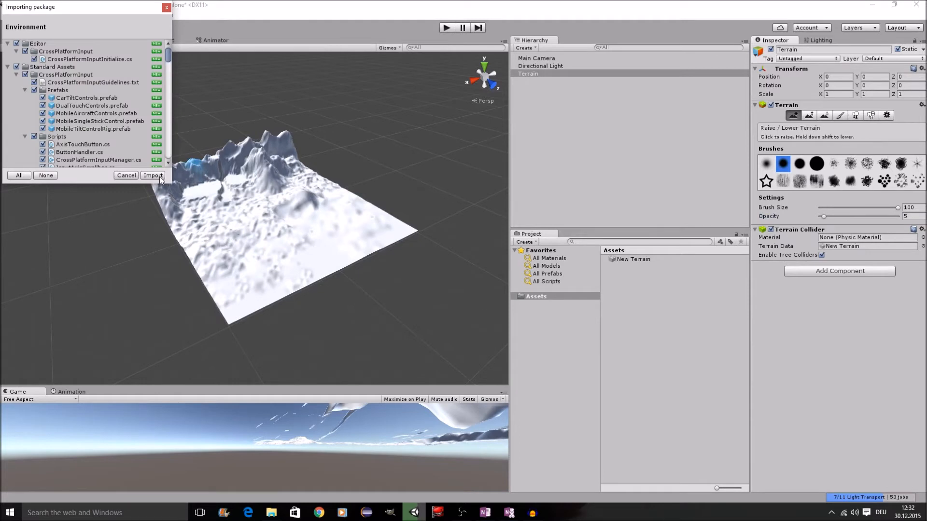
pyautogui.click(159, 177)
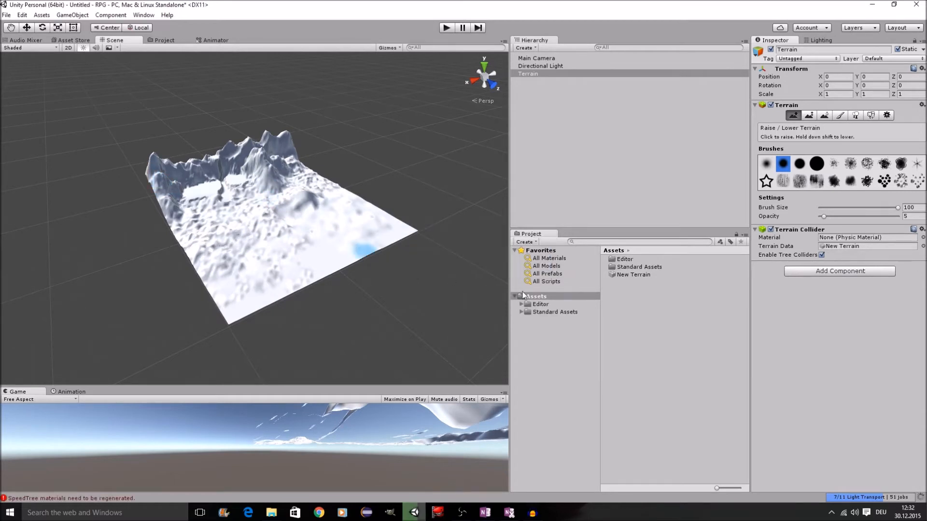
# Open Standard Assets > Environment > Water > Water4 > Prefabs and place Water4Advanced at the flat edge of the terrain.
pyautogui.click(526, 306)
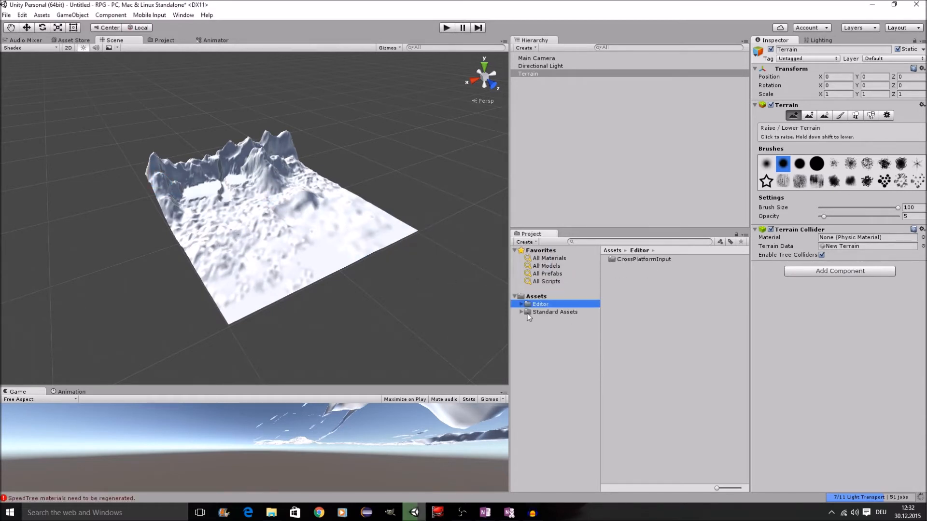
pyautogui.click(540, 313)
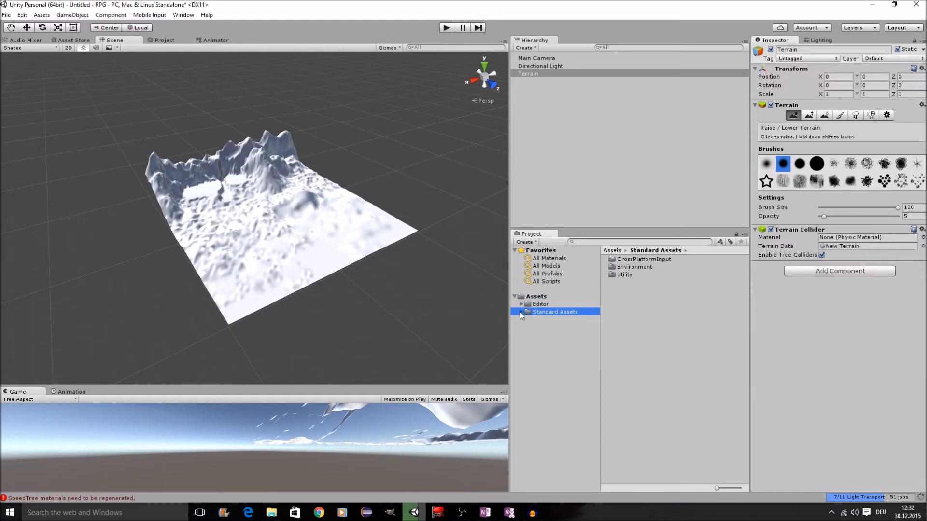
pyautogui.click(522, 312)
pyautogui.click(522, 313)
pyautogui.click(522, 312)
pyautogui.click(528, 328)
pyautogui.click(555, 327)
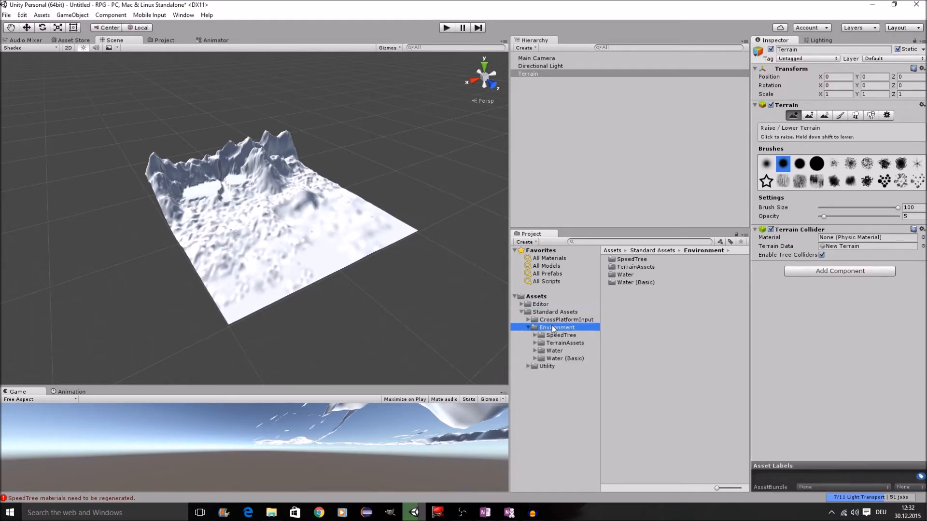
pyautogui.click(554, 351)
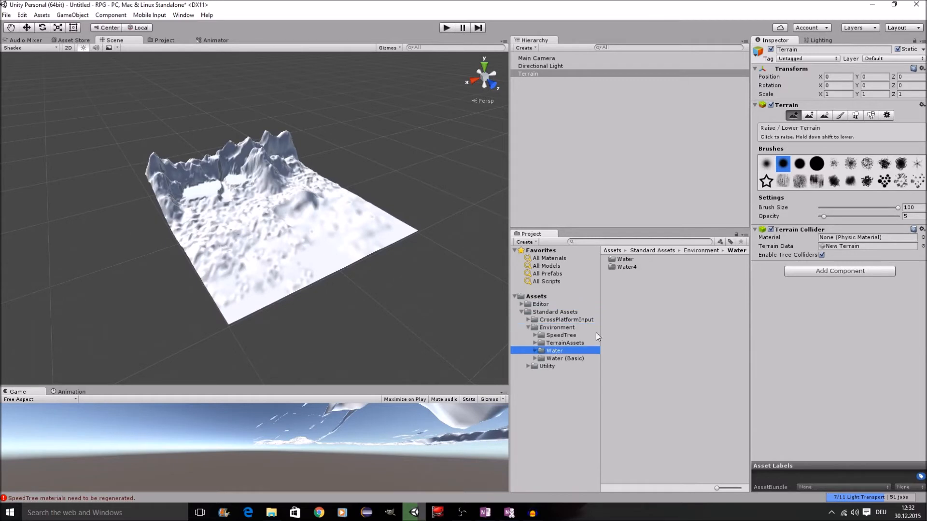
pyautogui.doubleClick(633, 269)
pyautogui.doubleClick(628, 275)
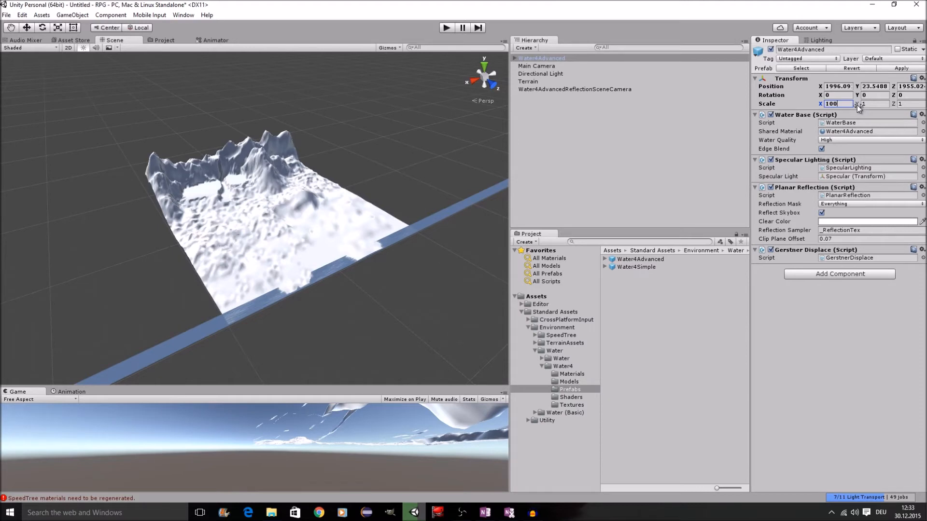
# Set the Water4Advanced scale to 100 in X and 100 in Z.
pyautogui.click(903, 104)
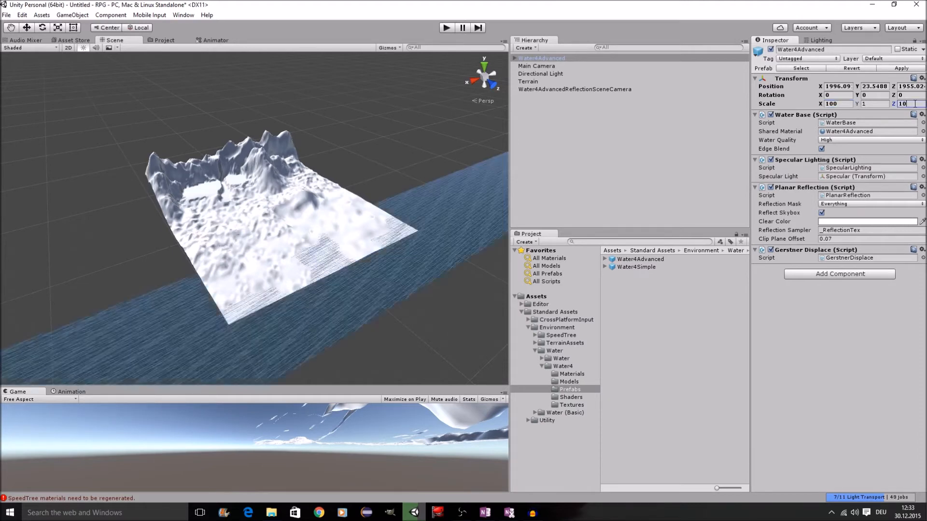
pyautogui.write('100')
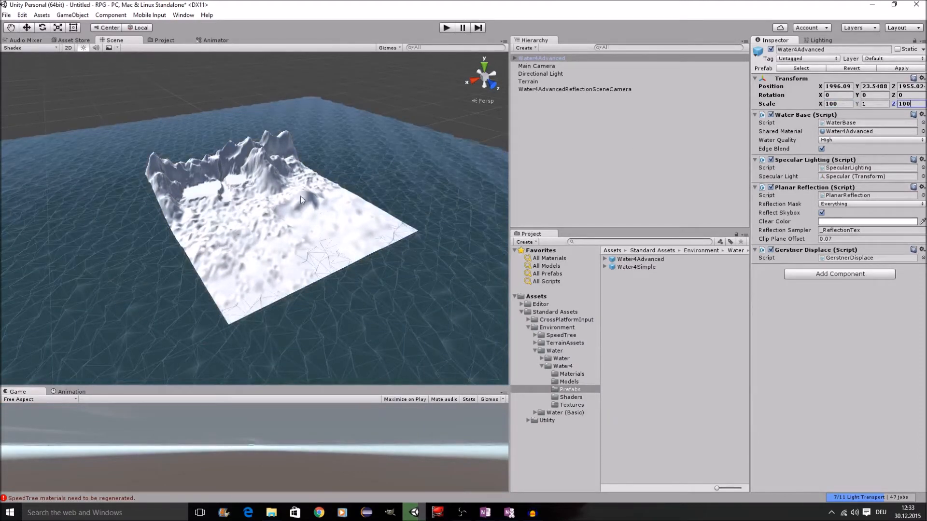
pyautogui.scroll(-6, 343, 163)
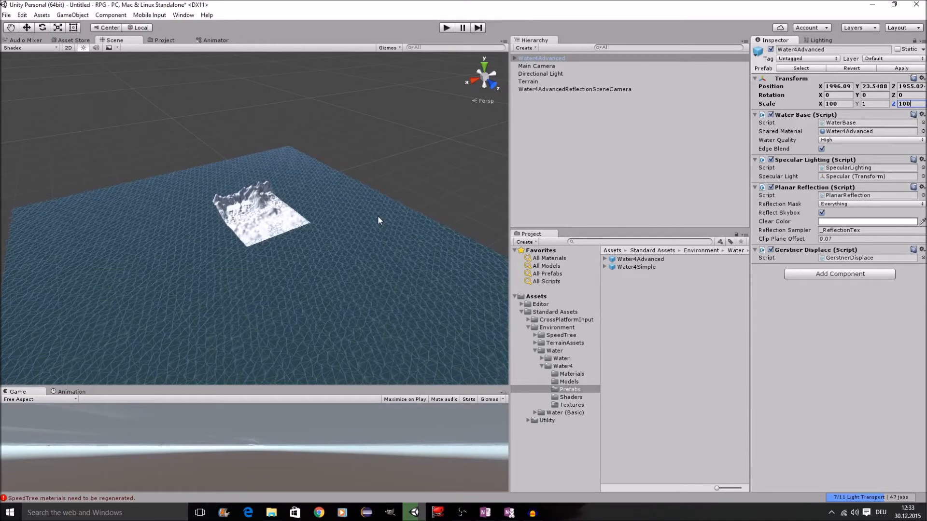
pyautogui.press('Return')
# Try a Y scale of 100 on Water4Advanced and restore it to 1.
pyautogui.click(869, 103)
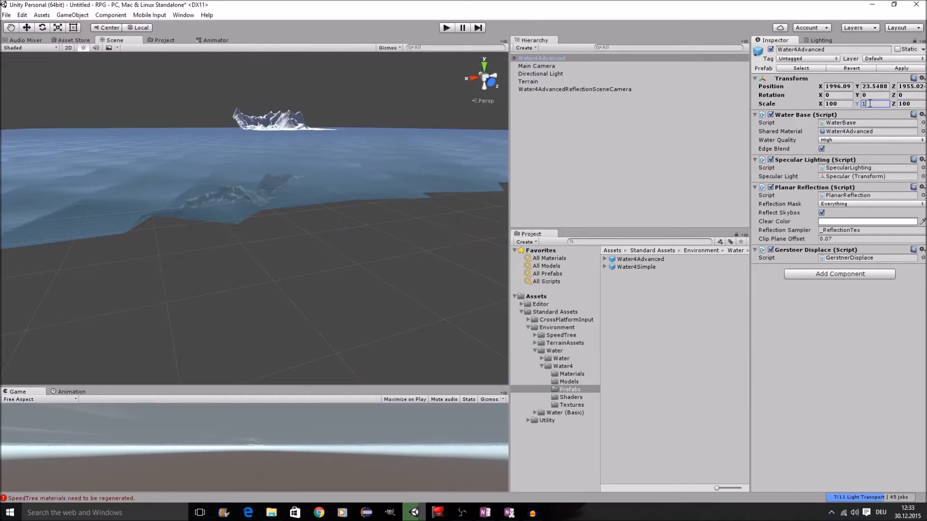
pyautogui.write('100')
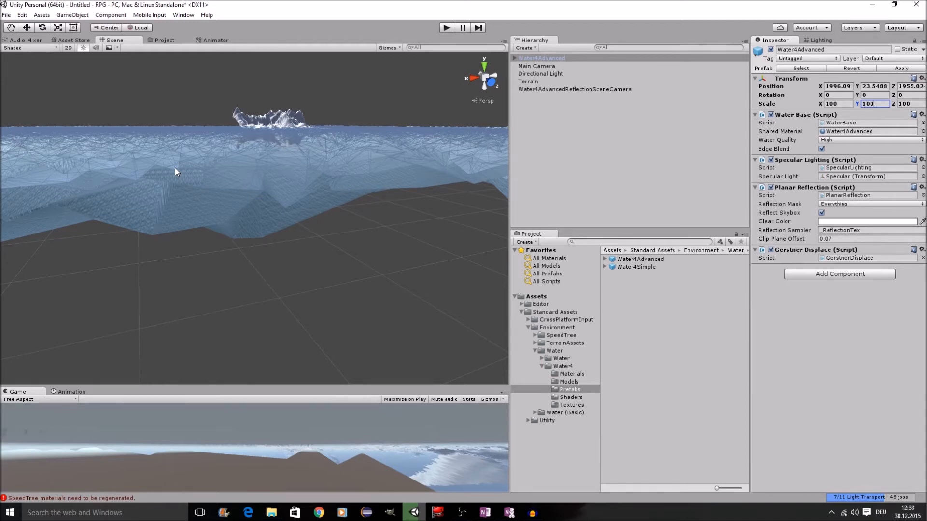
pyautogui.press('BackSpace')
pyautogui.press('BackSpace')
pyautogui.press('Return')
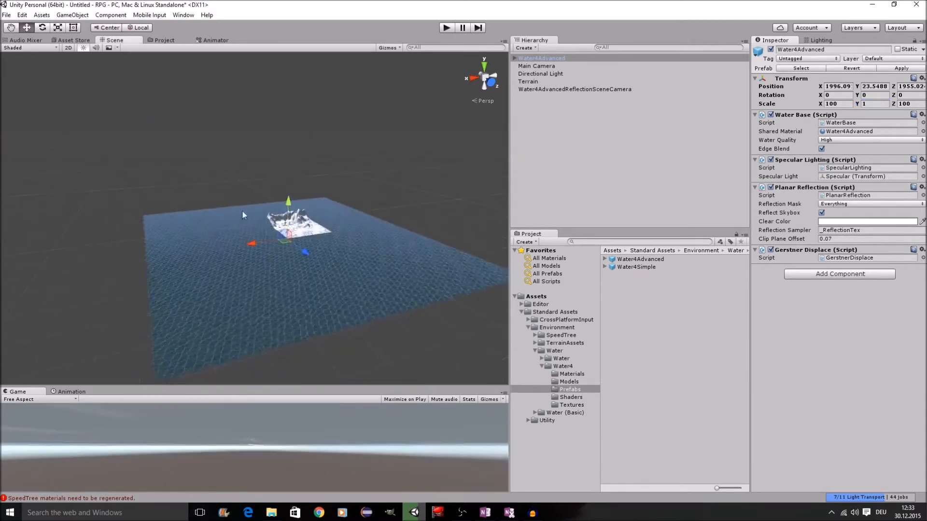
# Reposition Water4Advanced around the terrain at X 525, Y 18, Z 4362.
pyautogui.moveTo(305, 250); pyautogui.dragTo(384, 292)
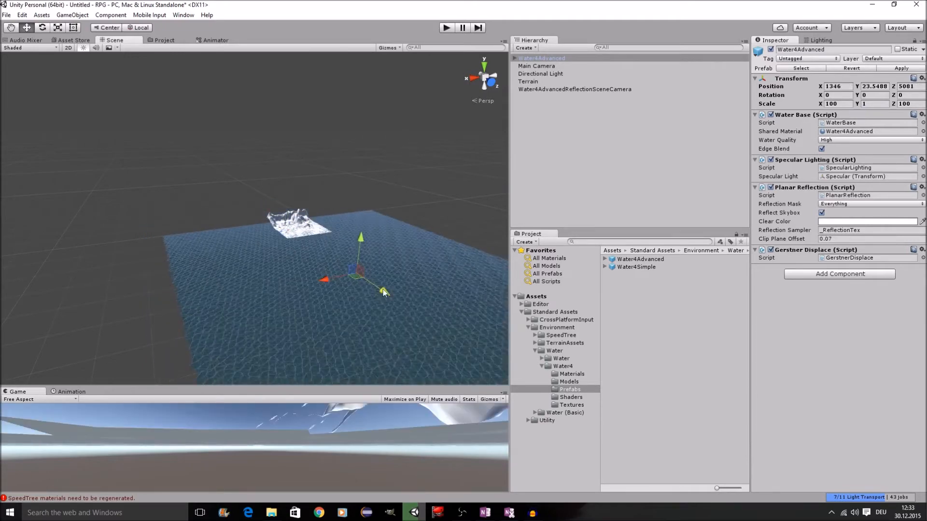
pyautogui.scroll(10, 383, 292)
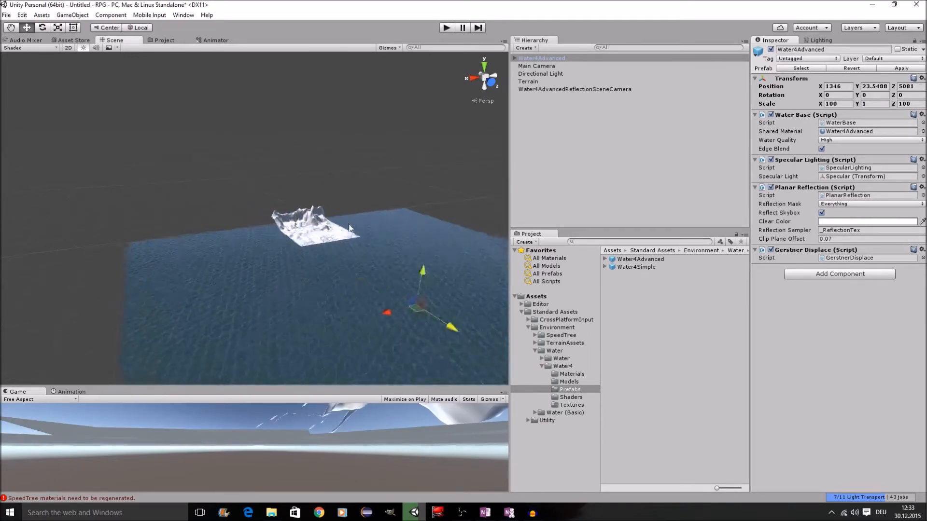
pyautogui.moveTo(396, 273); pyautogui.dragTo(259, 299, button='right')
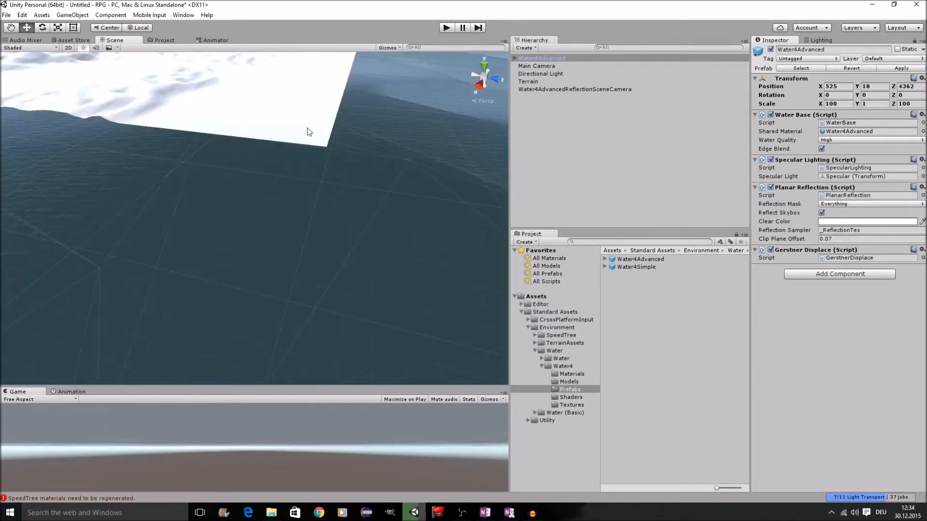
# Sculpt the terrain near its flat corner at the water with Raise / Lower Terrain, brush size 9 and opacity 43.
pyautogui.scroll(3, 297, 135)
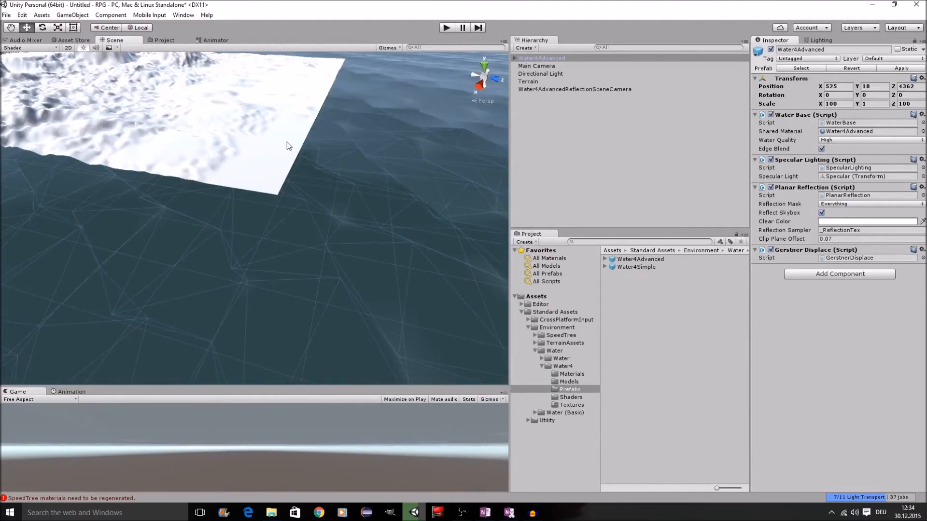
pyautogui.click(287, 141)
pyautogui.press('f')
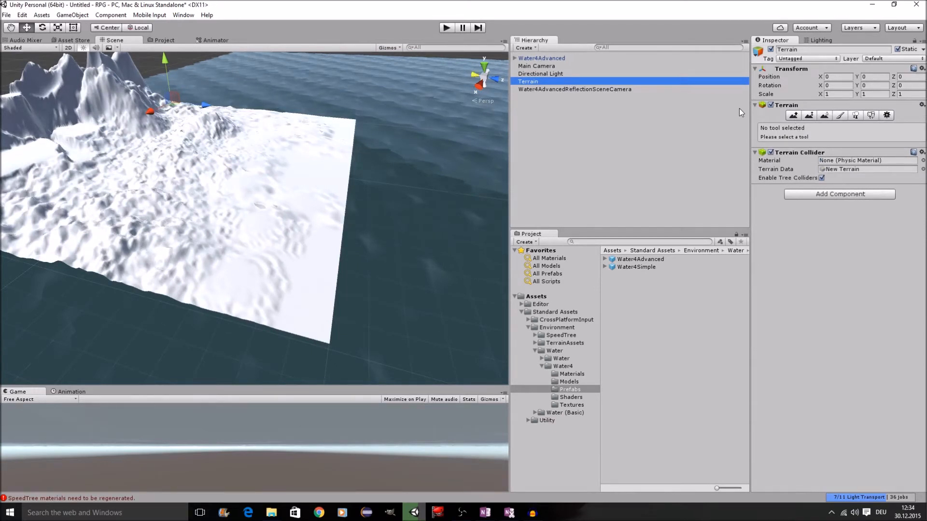
pyautogui.click(793, 115)
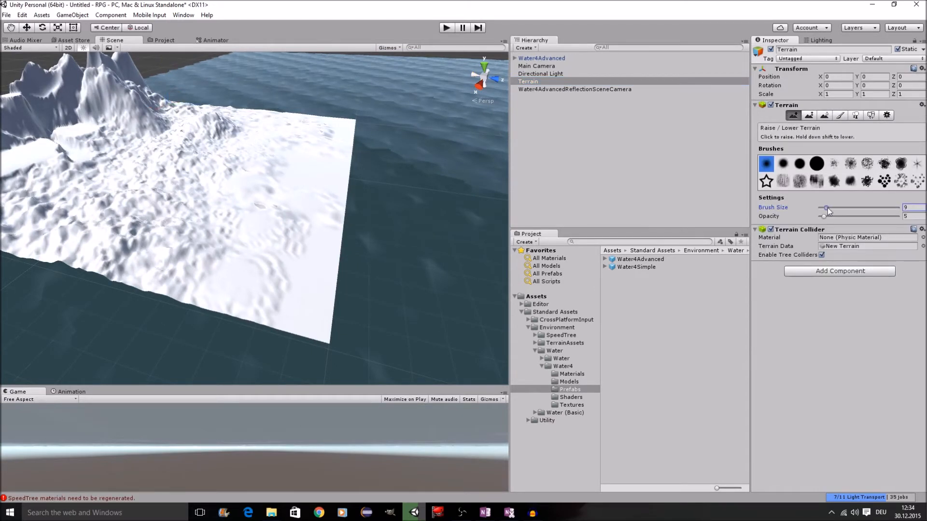
pyautogui.moveTo(823, 216); pyautogui.dragTo(853, 216)
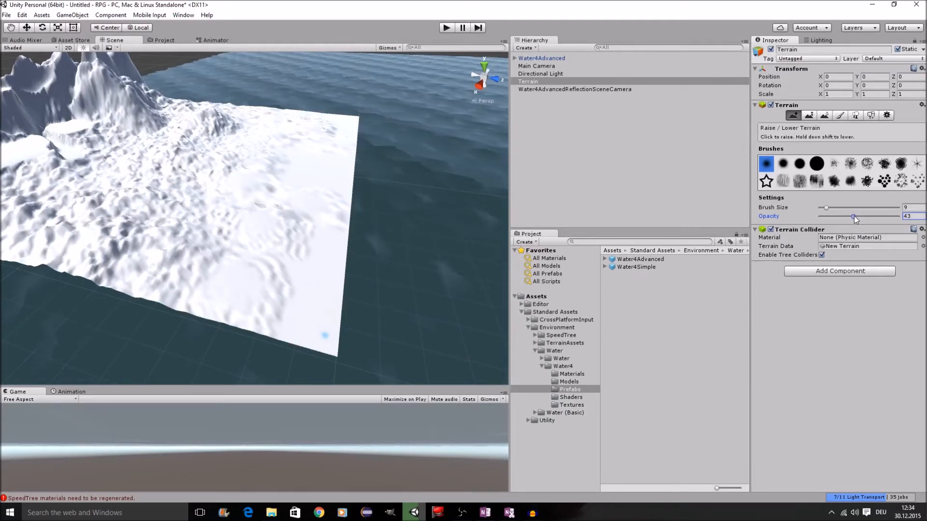
pyautogui.moveTo(277, 338); pyautogui.dragTo(276, 261)
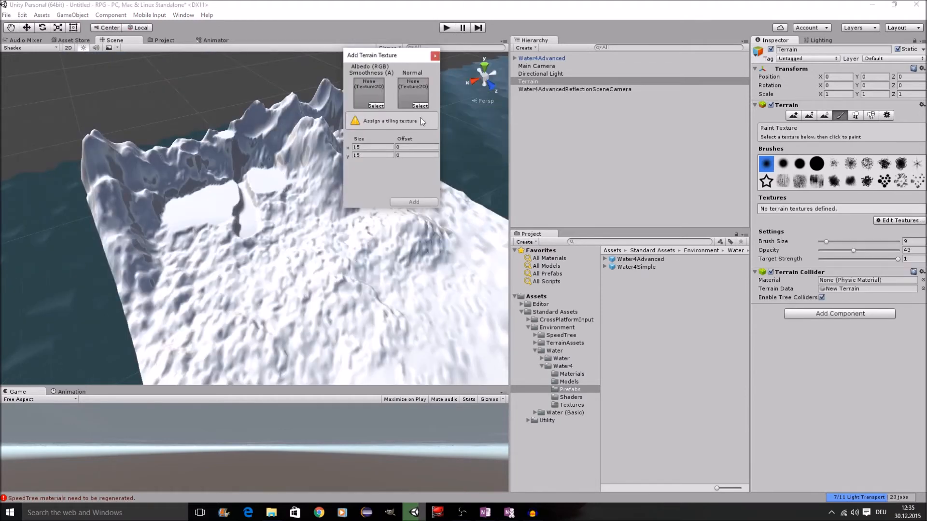
# Add a terrain texture using MudRockyAlbedo with the MudRockyNormals normal map and a tile size of 25 by 25.
pyautogui.click(419, 105)
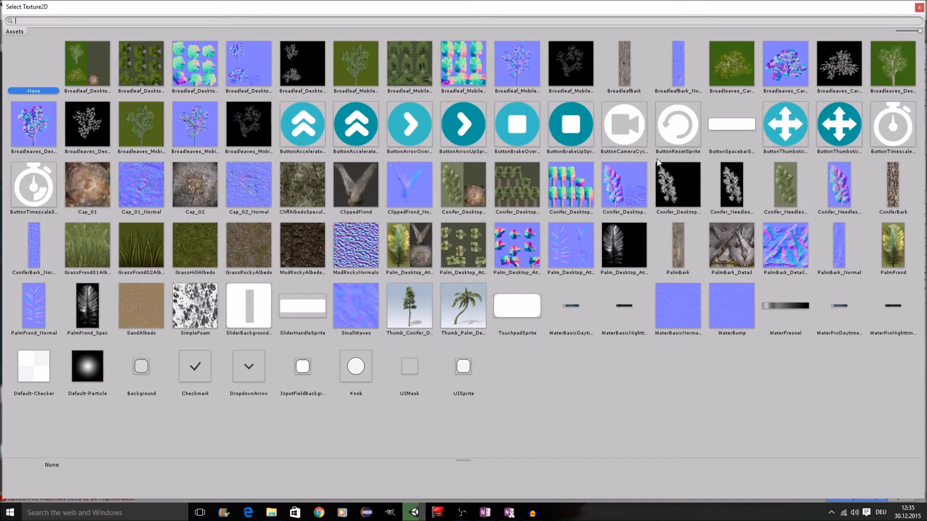
pyautogui.press('Escape')
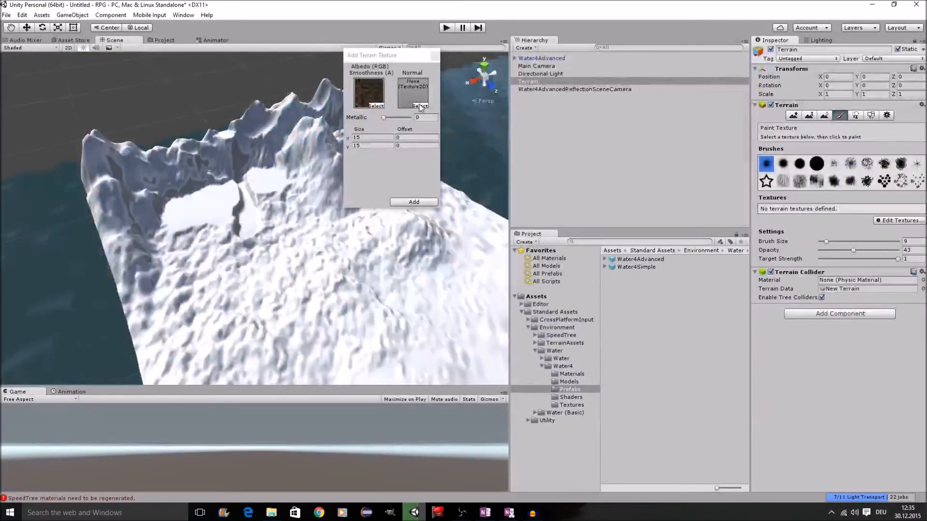
pyautogui.click(418, 105)
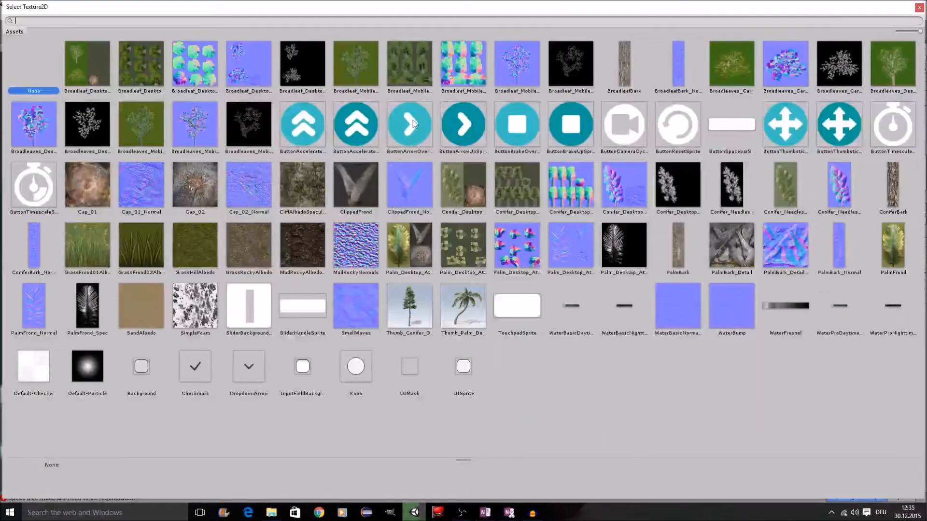
pyautogui.doubleClick(361, 250)
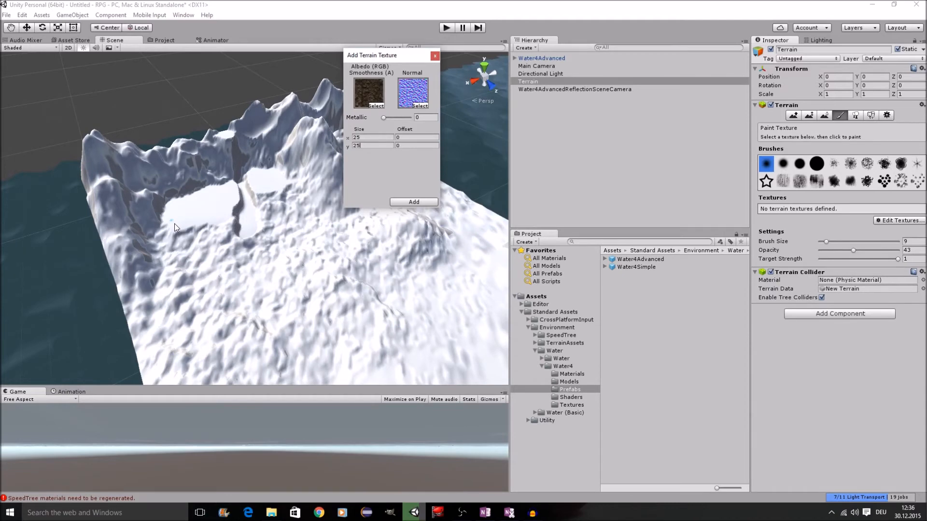
pyautogui.click(413, 202)
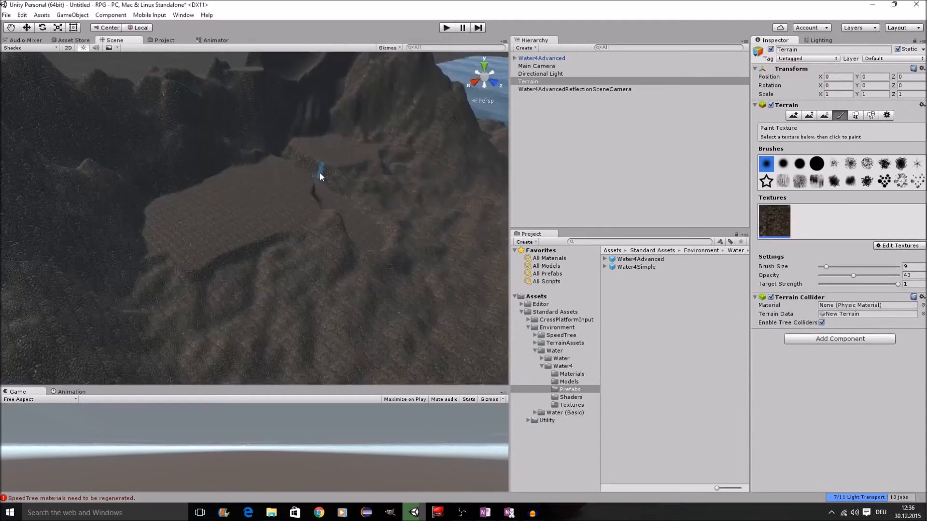
# Search the Asset Store for "outdoor ground" and import the complete Outdoor Ground Textures package into the project.
pyautogui.click(80, 41)
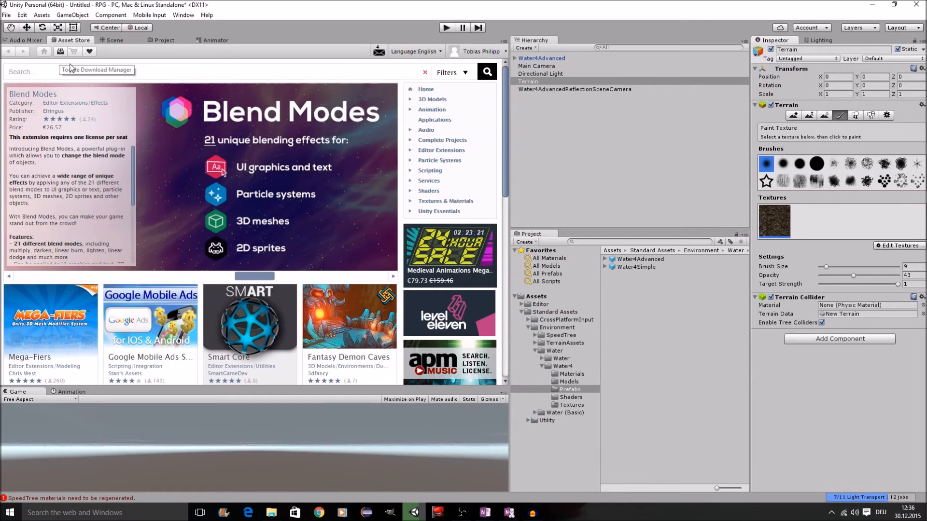
pyautogui.click(72, 72)
pyautogui.write('outdoor gro')
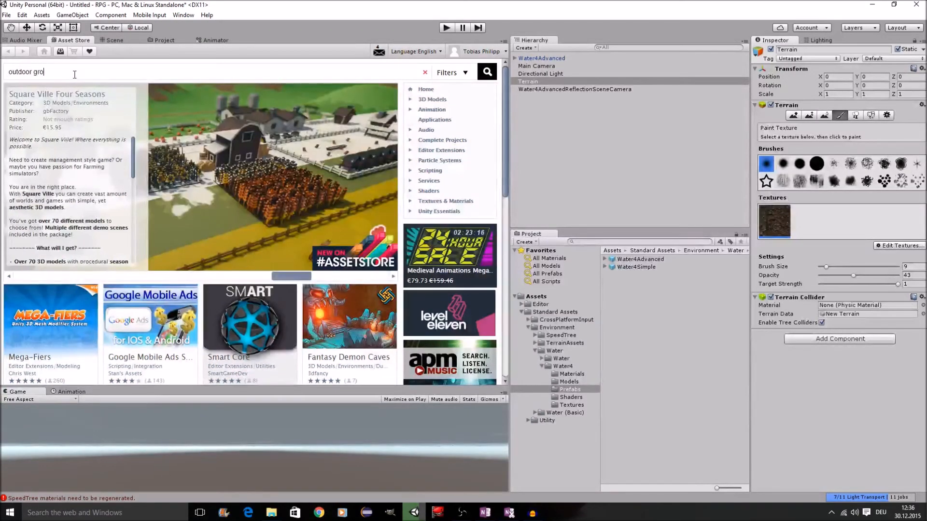
pyautogui.hotkey('ctrl', 'a')
pyautogui.press('BackSpace')
pyautogui.write('outdoor ground')
pyautogui.press('Return')
pyautogui.click(96, 132)
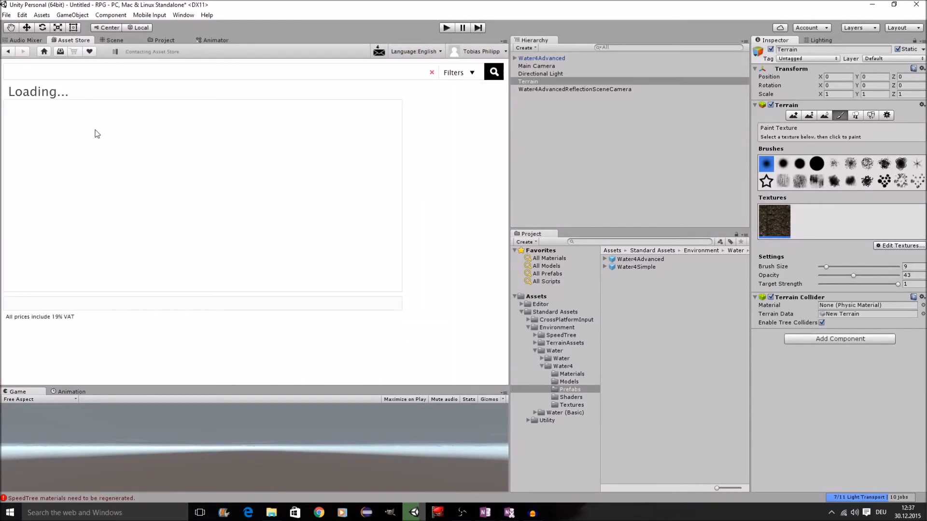
pyautogui.click(43, 146)
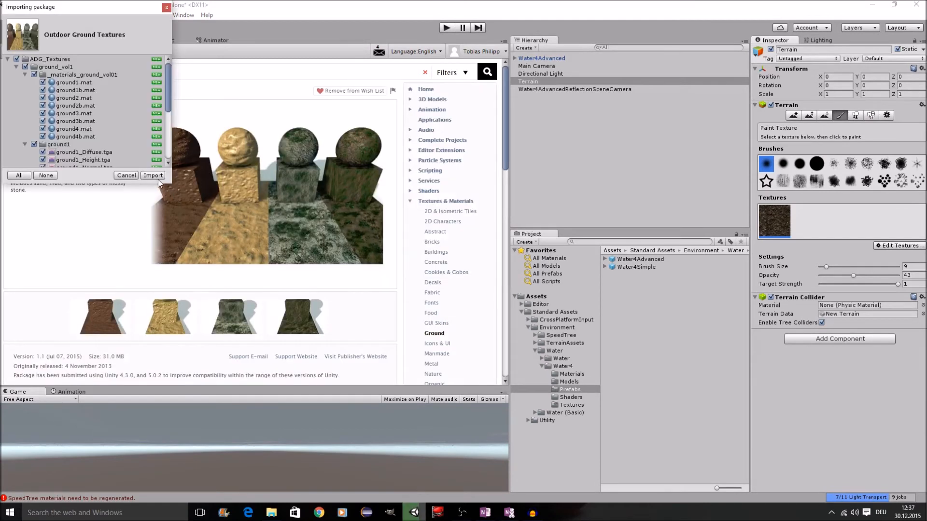
pyautogui.click(153, 175)
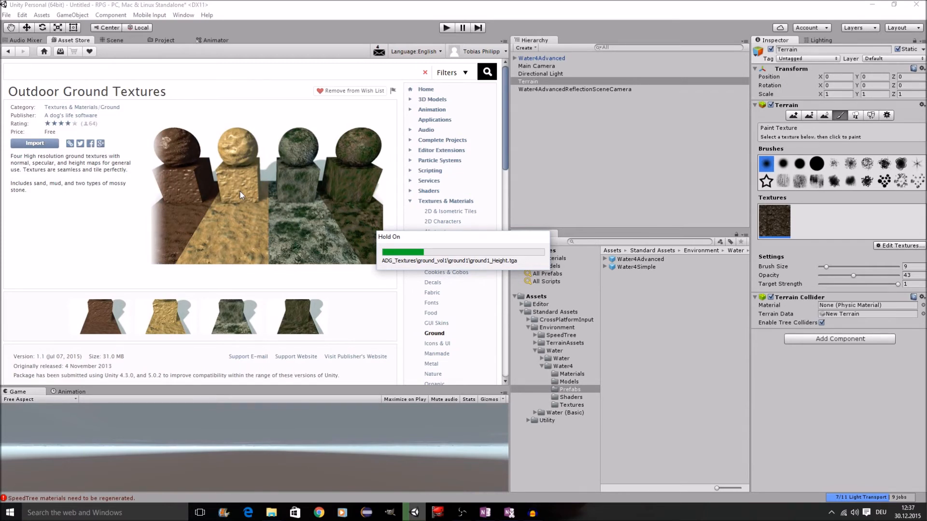
# Search the Asset Store for "yughu" and sort the results by price.
pyautogui.click(44, 71)
pyautogui.write('yughu')
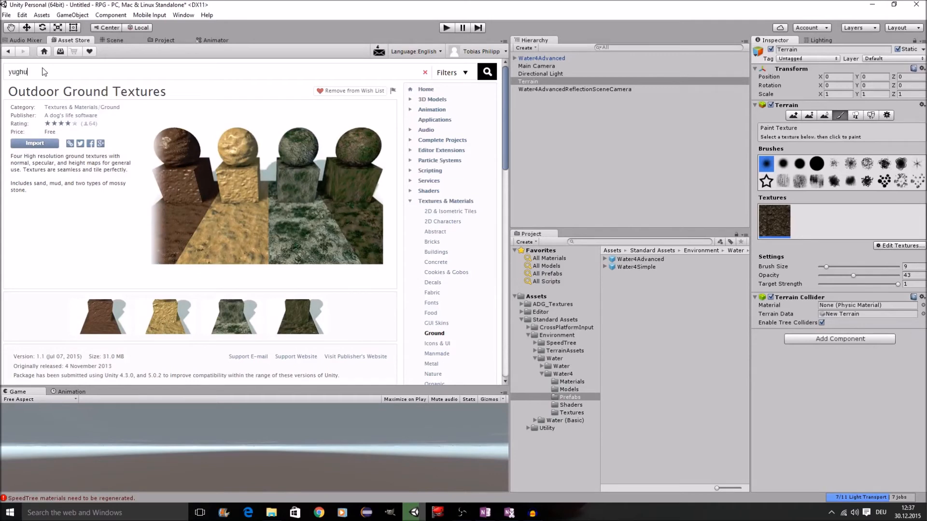
pyautogui.press('Return')
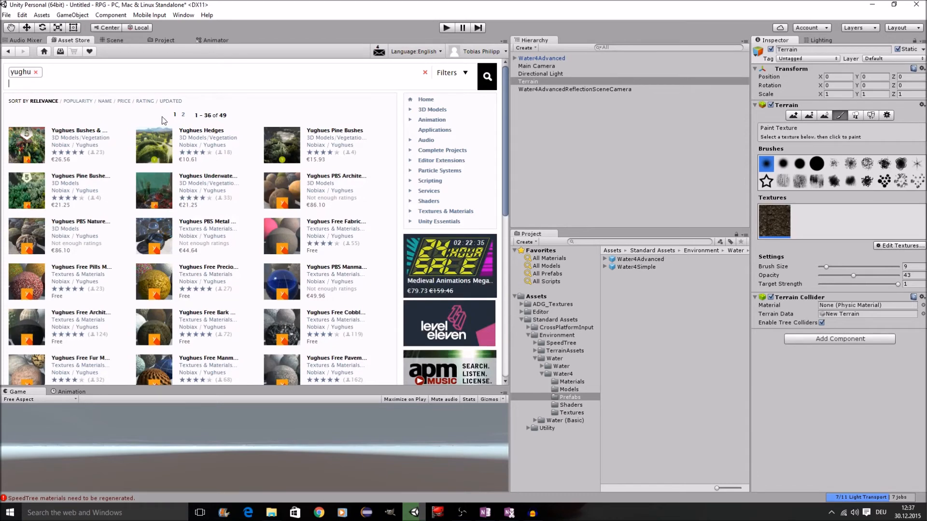
pyautogui.click(124, 101)
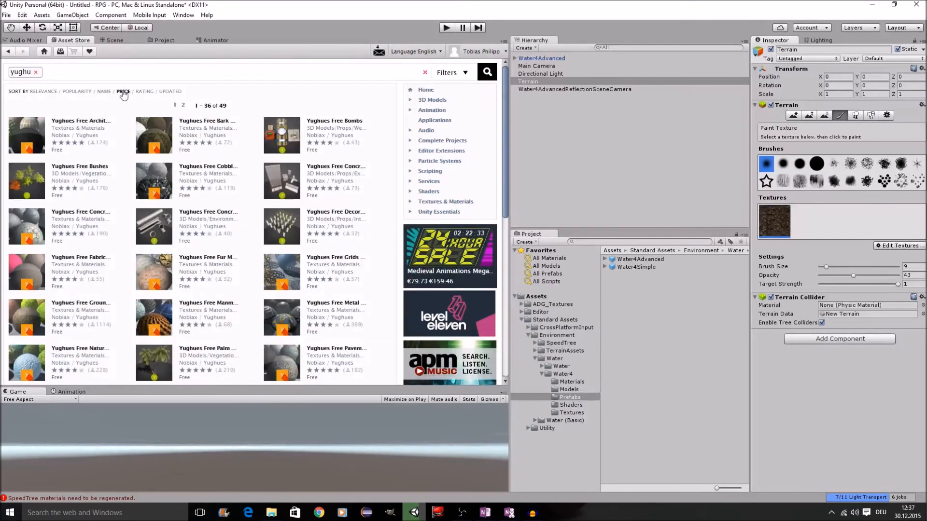
# Find the Yughues Free Ground Materials package among the free results and import it into the project.
pyautogui.scroll(-3, 118, 127)
pyautogui.scroll(2, 118, 127)
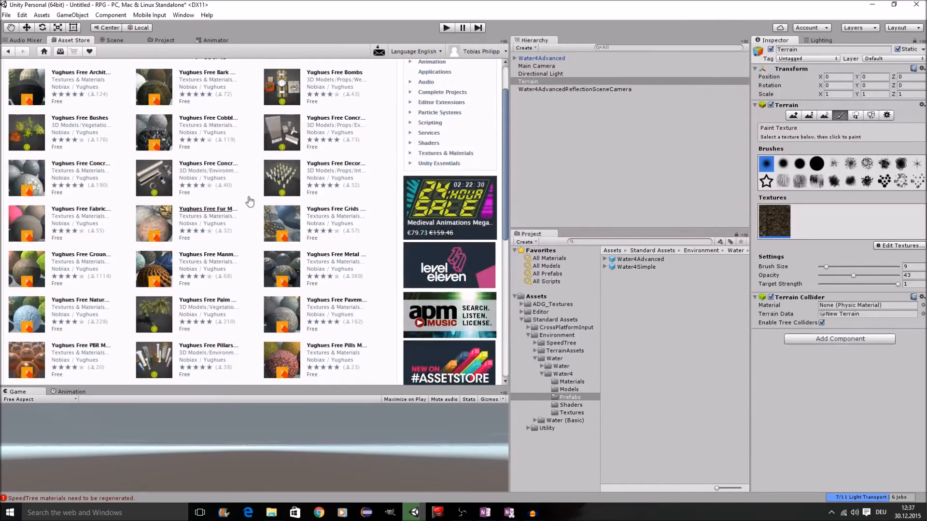
pyautogui.scroll(-1, 206, 97)
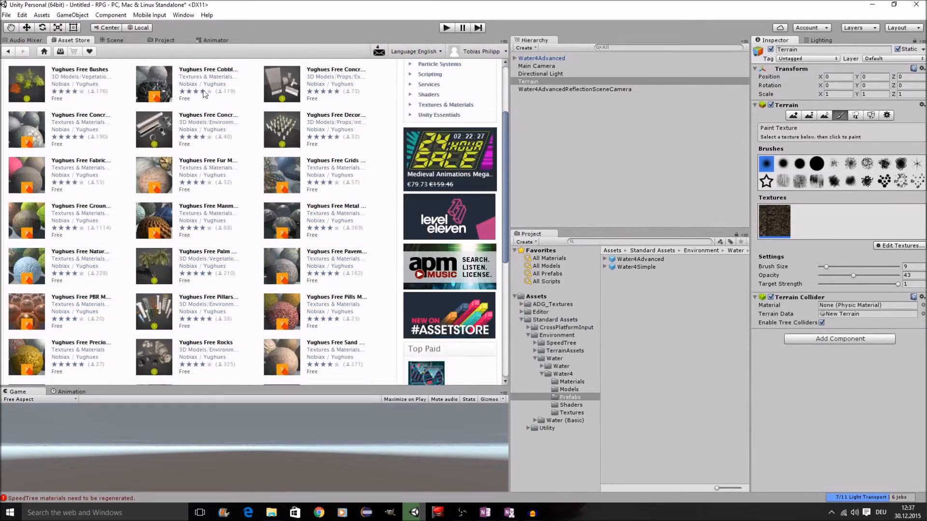
pyautogui.scroll(2, 207, 95)
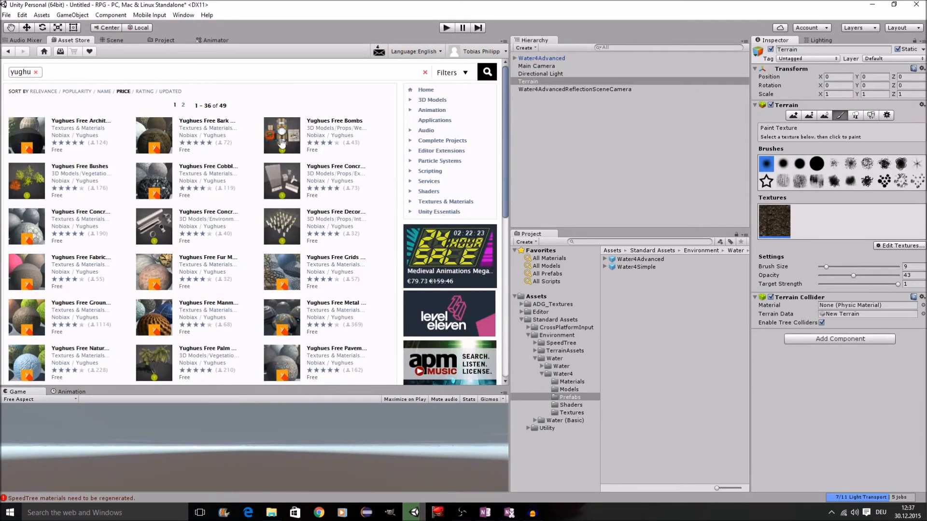
pyautogui.scroll(-2, 249, 217)
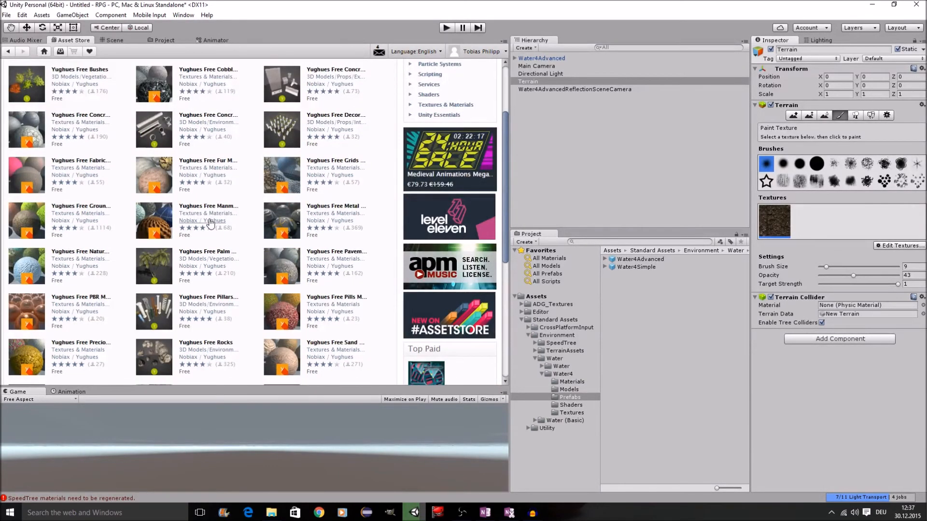
pyautogui.click(210, 223)
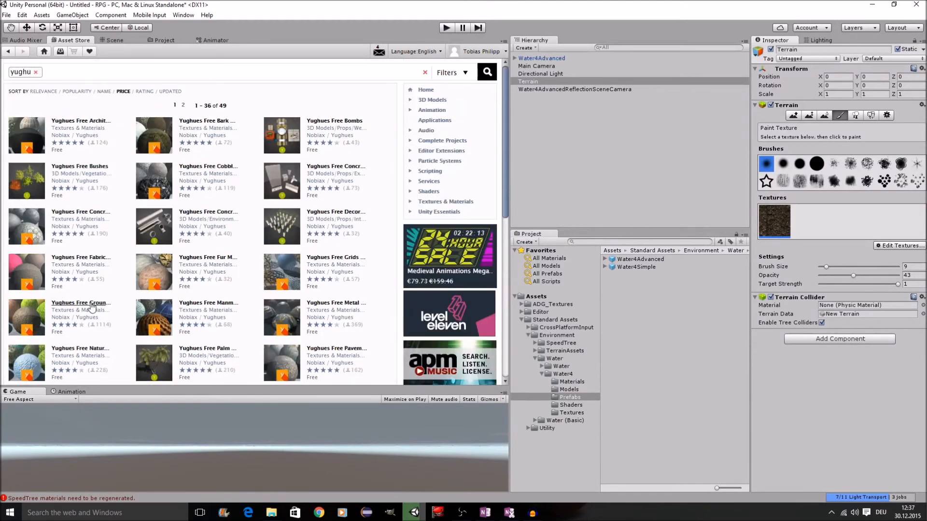
pyautogui.click(118, 267)
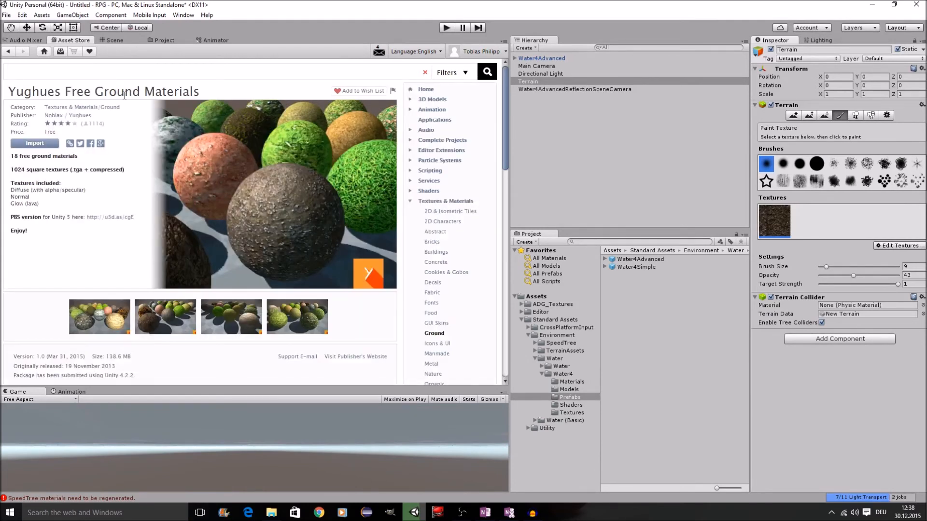
pyautogui.click(45, 143)
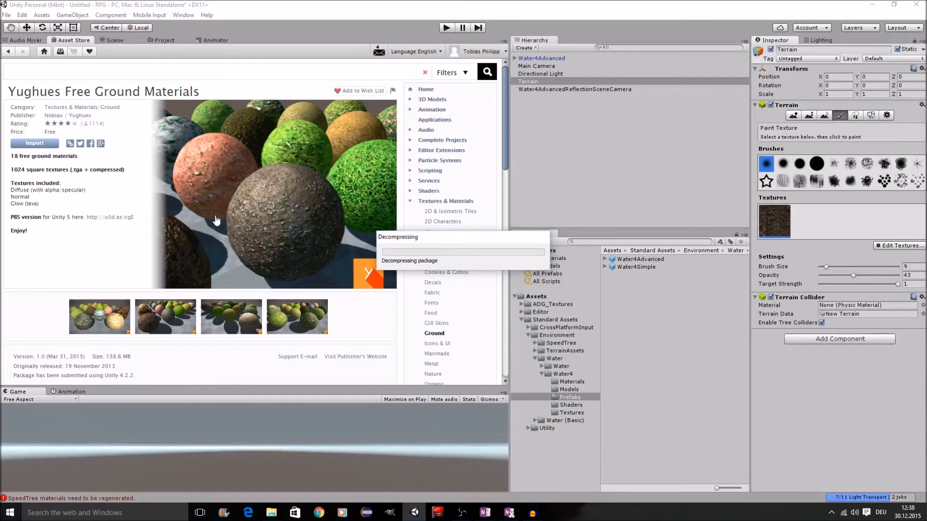
pyautogui.click(165, 178)
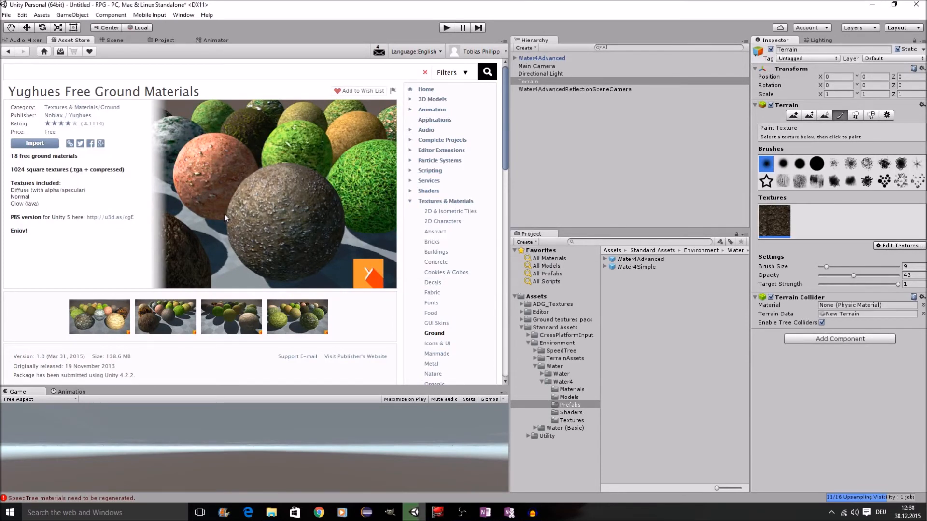
# Return to the scene, start adding a new terrain texture and look through the available textures for its albedo.
pyautogui.click(113, 40)
pyautogui.scroll(10, 260, 217)
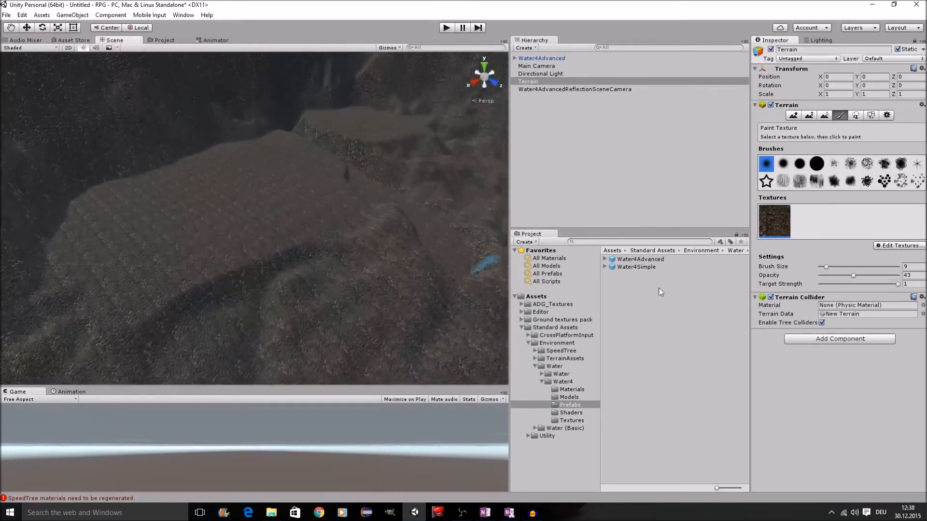
pyautogui.click(519, 327)
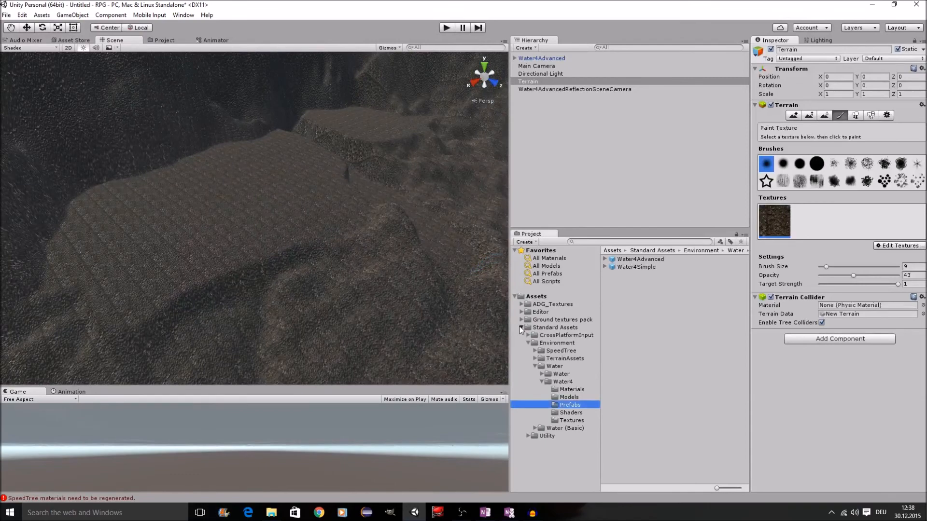
pyautogui.click(888, 247)
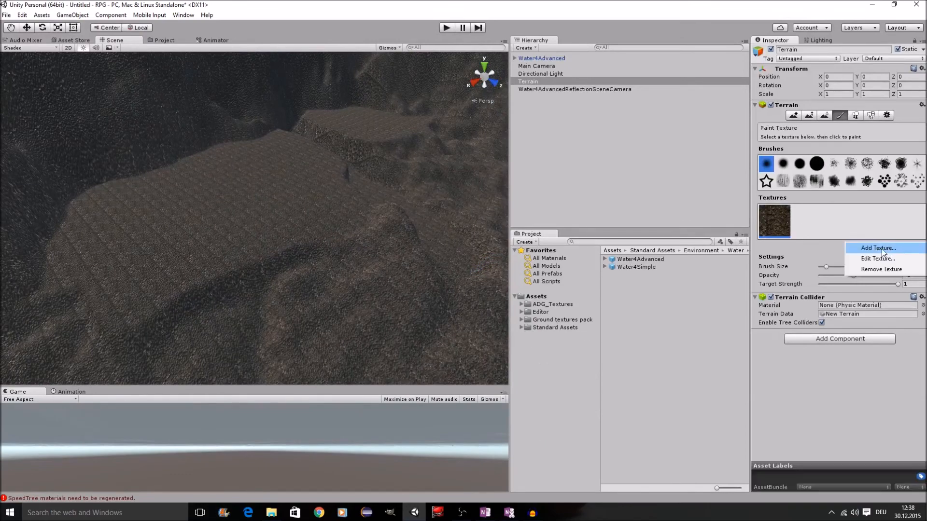
pyautogui.click(872, 246)
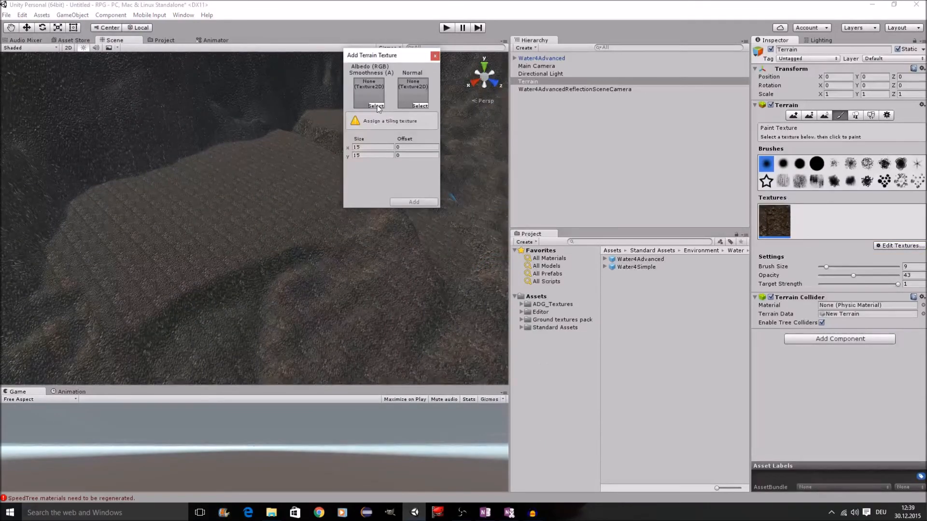
pyautogui.click(376, 106)
pyautogui.scroll(-5, 371, 260)
pyautogui.scroll(5, 372, 261)
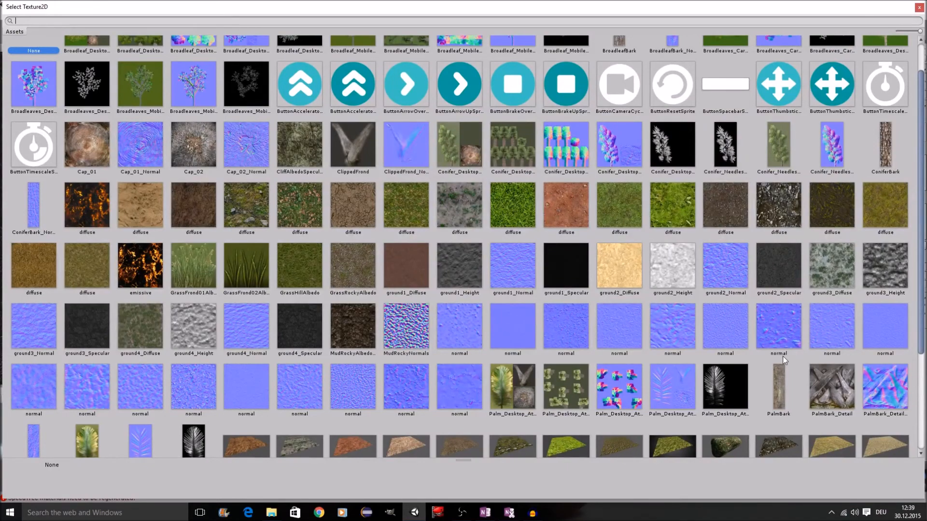
pyautogui.click(919, 7)
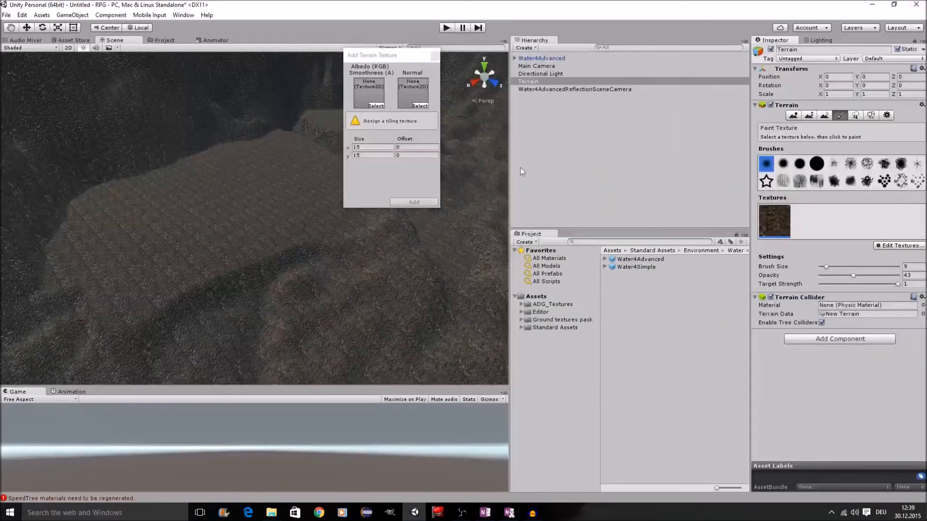
# Assign the diffuse and normal textures from the Ground & rocks 01 folder as the new terrain texture's albedo and normal map.
pyautogui.click(522, 318)
pyautogui.click(542, 320)
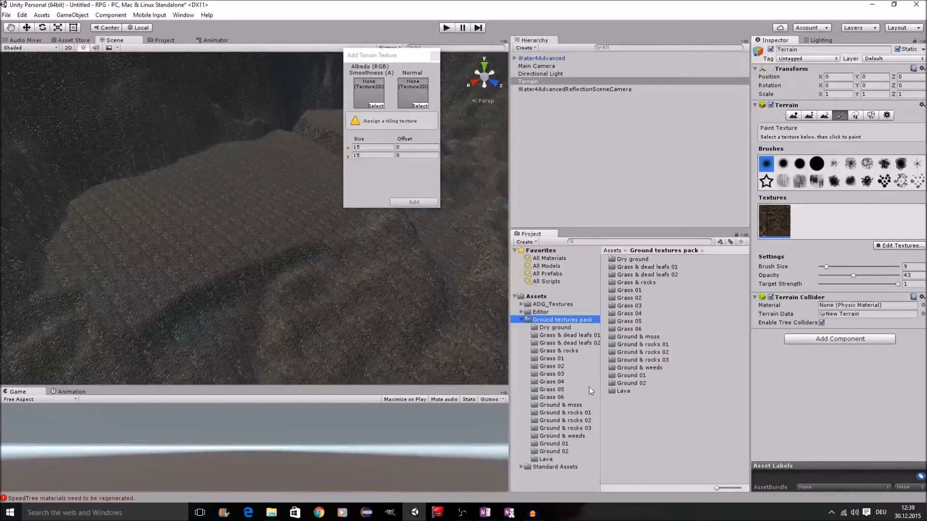
pyautogui.click(577, 412)
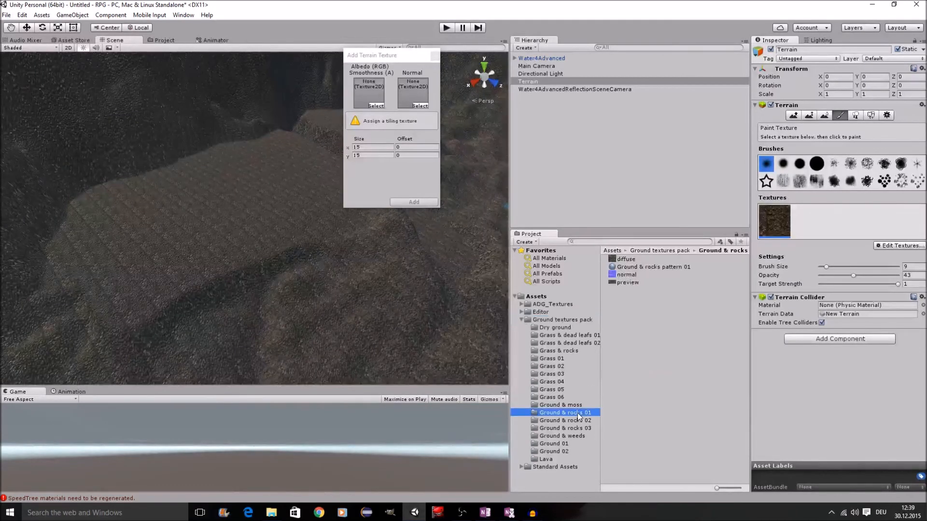
pyautogui.click(623, 259)
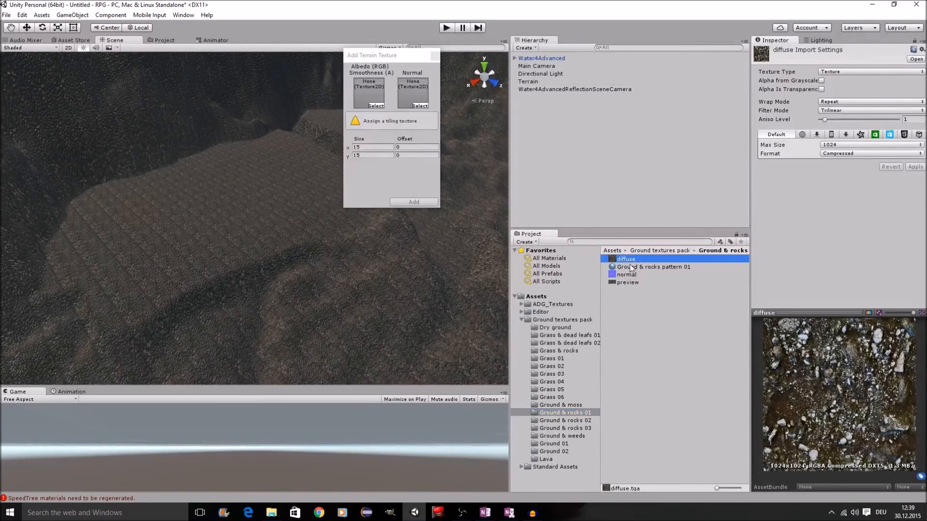
pyautogui.moveTo(630, 261); pyautogui.dragTo(379, 97)
pyautogui.moveTo(623, 277); pyautogui.dragTo(413, 93)
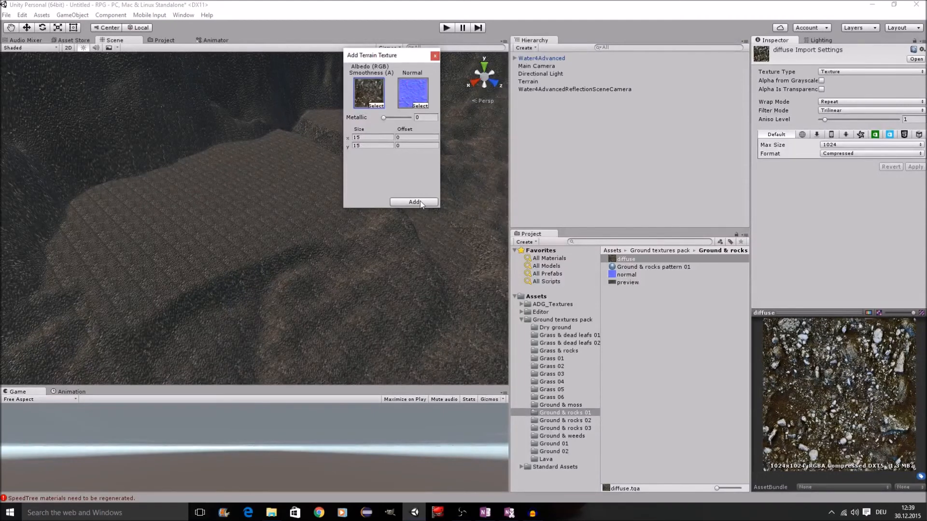
# Set the rock texture's tile size to 25 by 25 and add it to the terrain.
pyautogui.moveTo(365, 137); pyautogui.dragTo(332, 136)
pyautogui.write('25')
pyautogui.click(362, 145)
pyautogui.write('25')
pyautogui.click(410, 202)
pyautogui.scroll(-3, 207, 147)
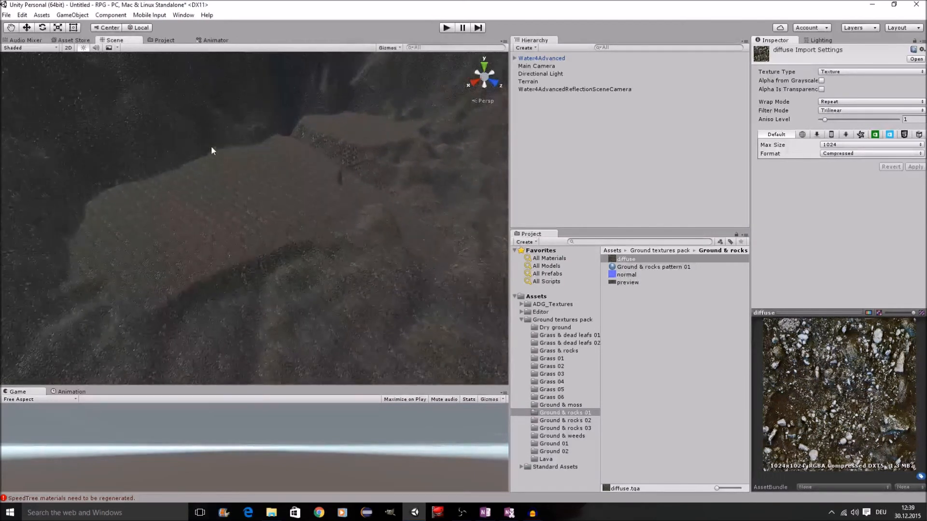
pyautogui.moveTo(211, 148); pyautogui.dragTo(405, 277, button='middle')
pyautogui.scroll(2, 298, 209)
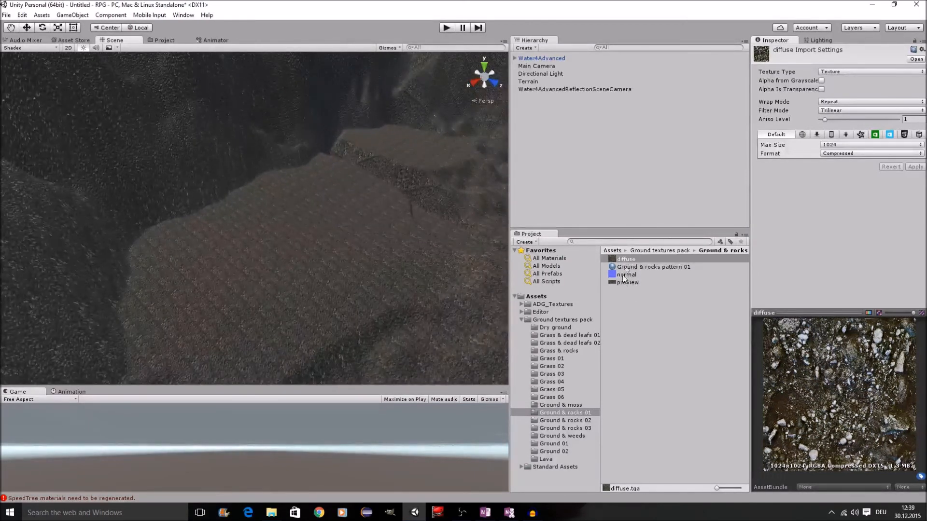
# Select the rock texture on the terrain, start adding another terrain texture and open the ground3 folder of ADG_Textures' ground_vol1.
pyautogui.click(548, 82)
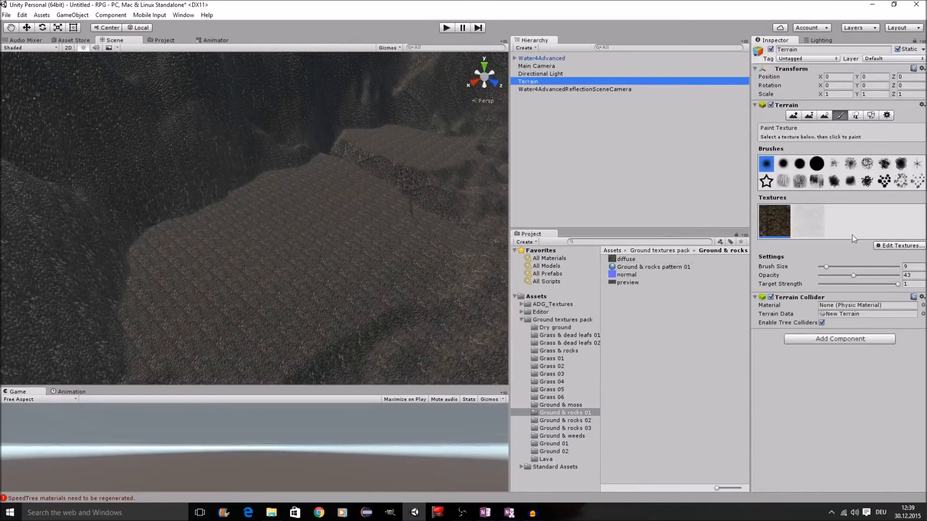
pyautogui.click(814, 219)
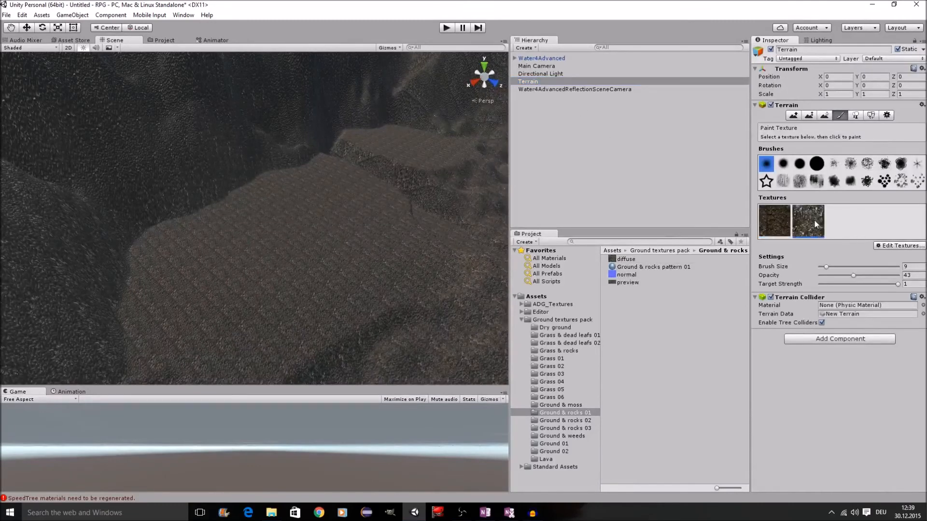
pyautogui.click(891, 245)
pyautogui.click(883, 253)
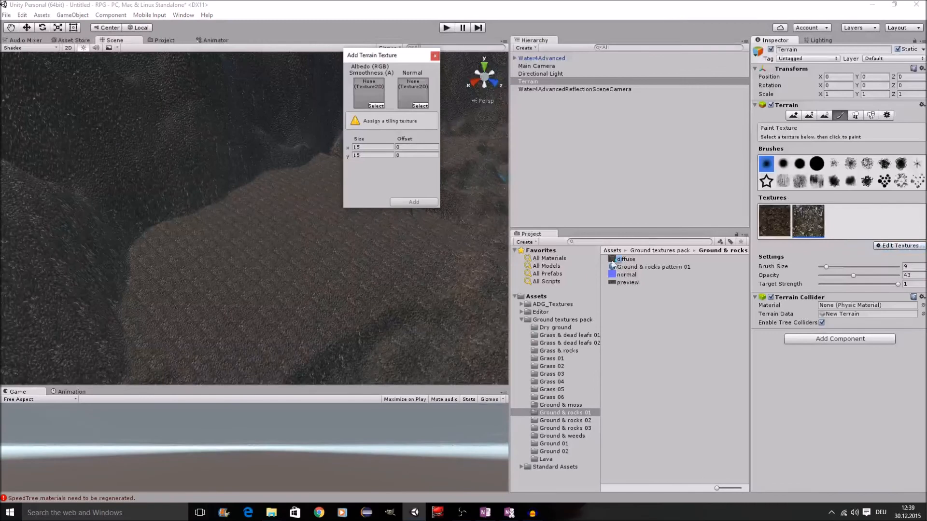
pyautogui.click(521, 320)
pyautogui.click(521, 305)
pyautogui.click(542, 314)
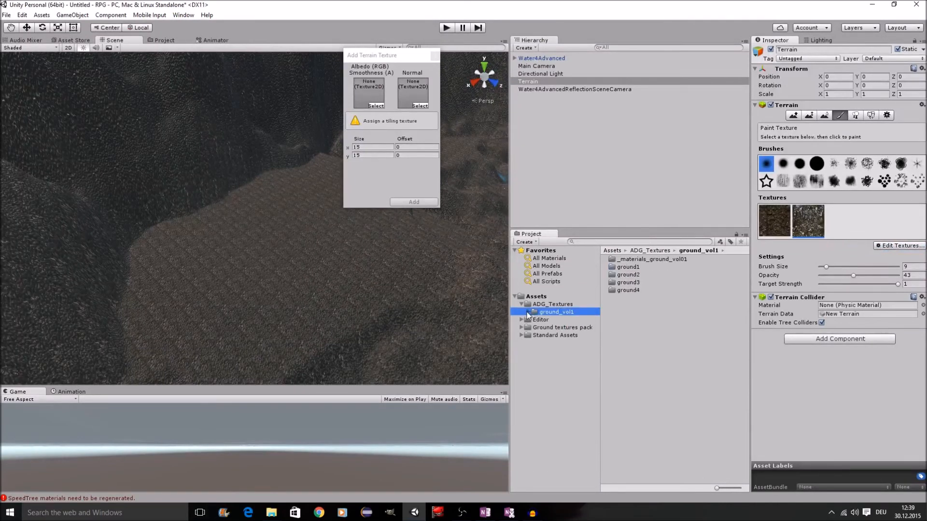
pyautogui.doubleClick(636, 284)
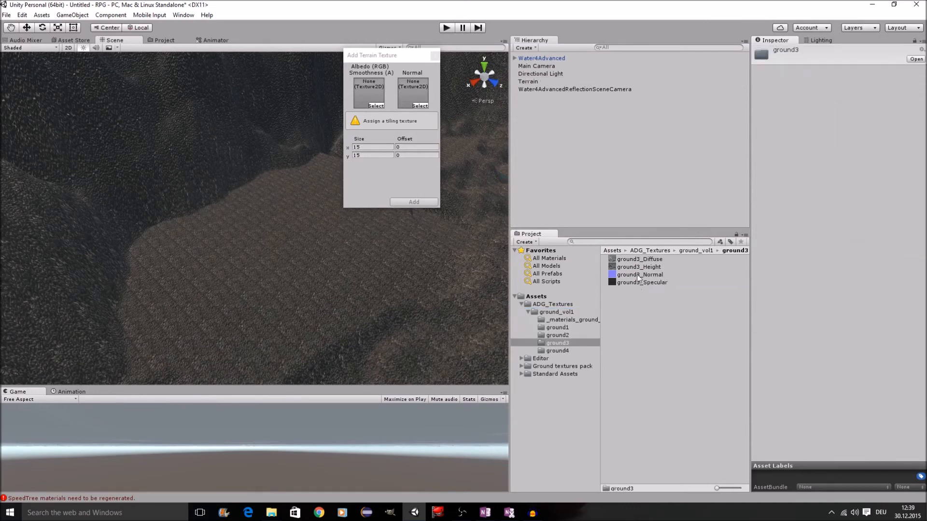
# Assign ground3_Diffuse as albedo and ground3_Normal as normal map, add the texture to the terrain and collapse the ADG_Textures folder.
pyautogui.moveTo(638, 261); pyautogui.dragTo(369, 94)
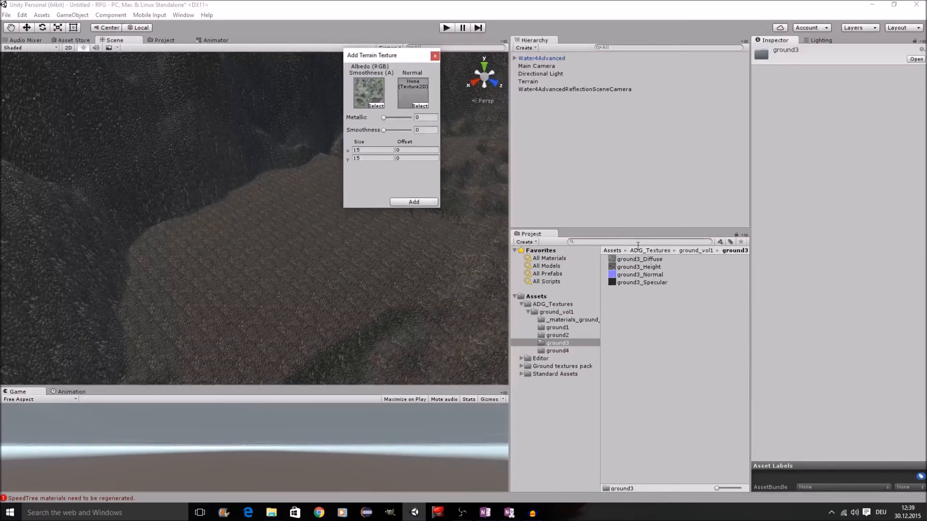
pyautogui.moveTo(648, 276); pyautogui.dragTo(405, 92)
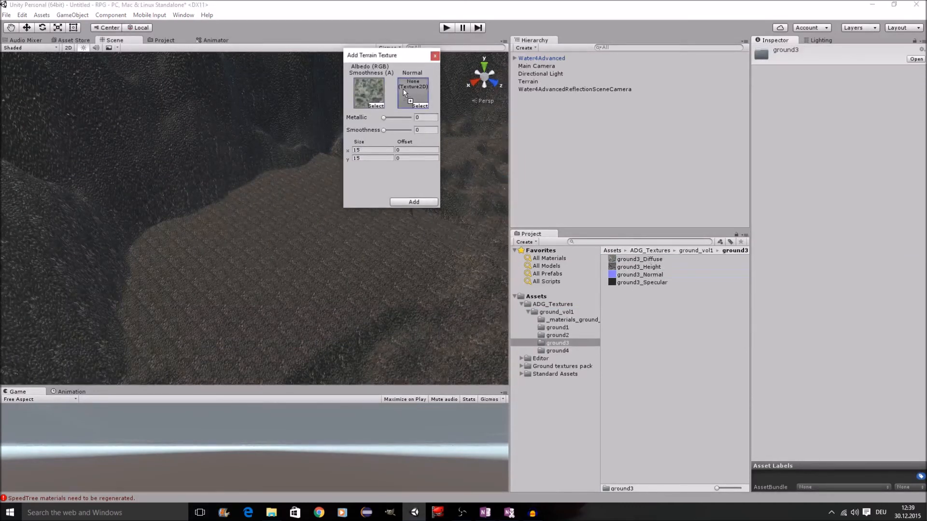
pyautogui.click(420, 203)
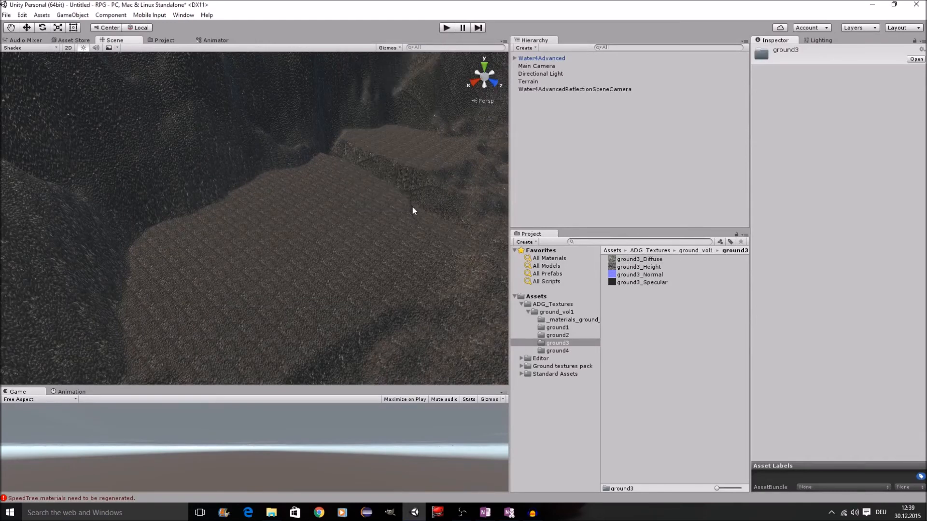
pyautogui.click(527, 313)
pyautogui.click(521, 304)
# Choose the terrain's rock texture for painting, with the second soft round brush at brush size 24.
pyautogui.click(536, 81)
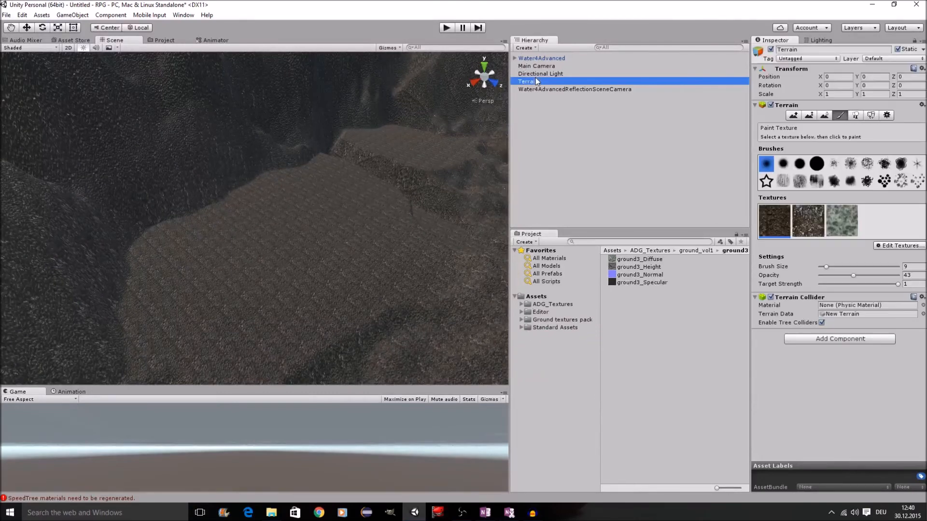
pyautogui.click(821, 232)
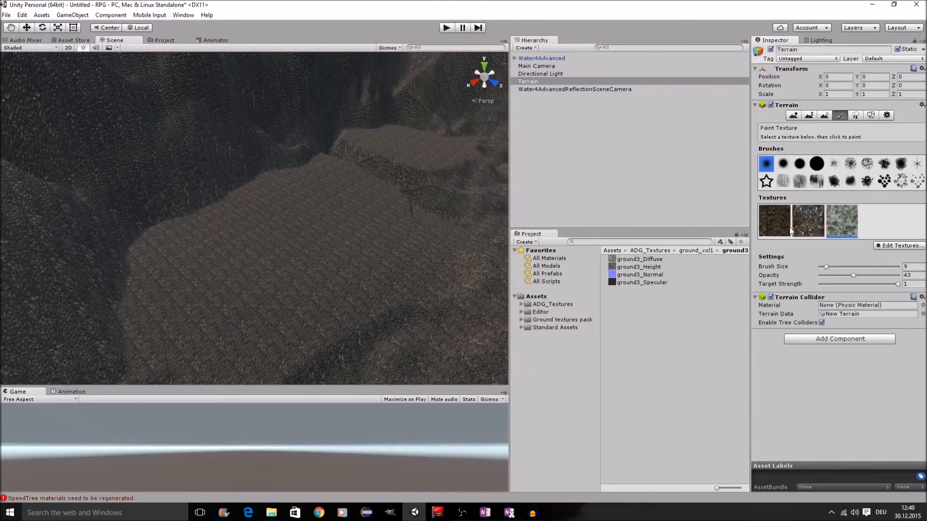
pyautogui.scroll(-4, 317, 119)
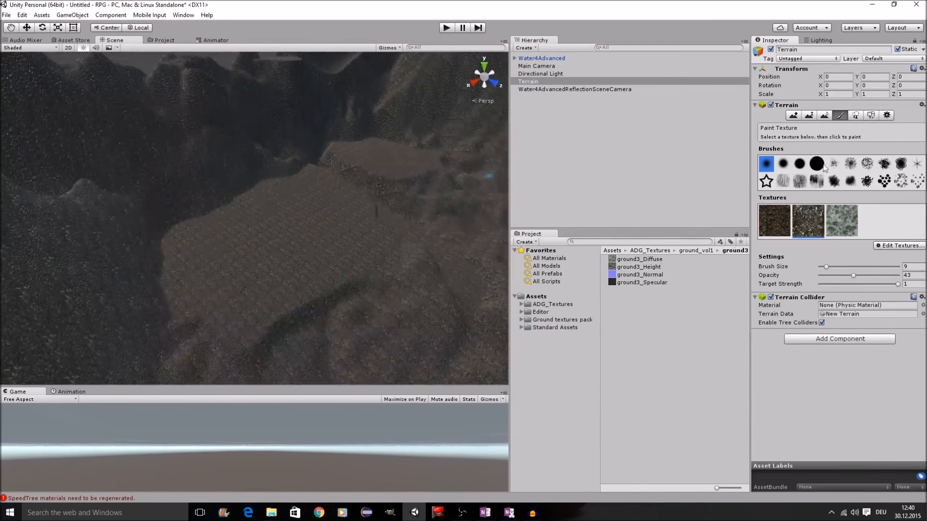
pyautogui.click(783, 164)
pyautogui.moveTo(831, 267); pyautogui.dragTo(842, 267)
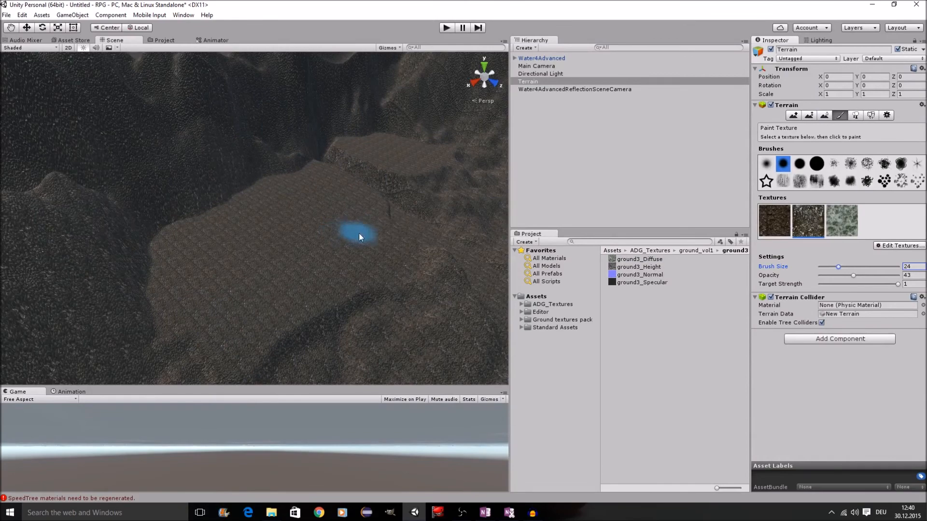
# Set the target strength to 0.733 and paint a patch of the green ground3 texture onto the large plateau.
pyautogui.moveTo(370, 270); pyautogui.dragTo(317, 257, button='middle')
pyautogui.scroll(5, 256, 201)
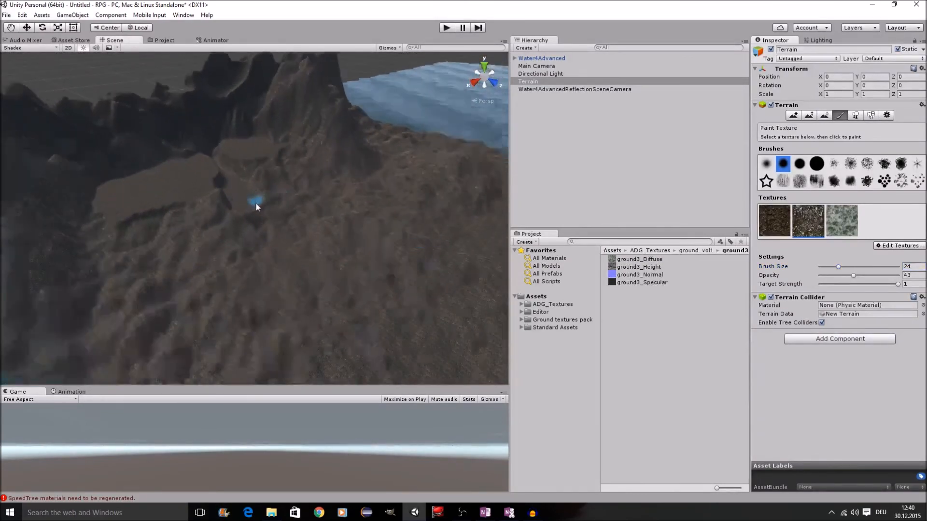
pyautogui.moveTo(253, 205); pyautogui.dragTo(364, 242, button='middle')
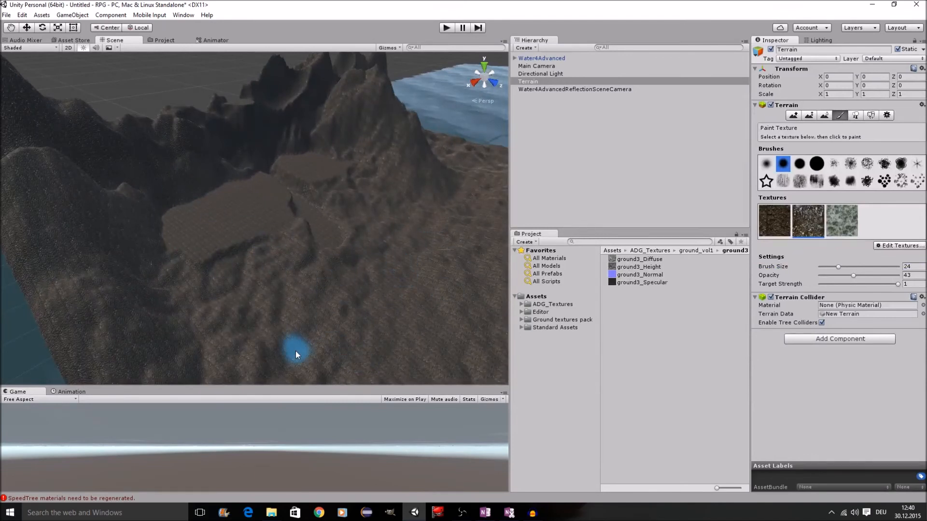
pyautogui.scroll(5, 338, 304)
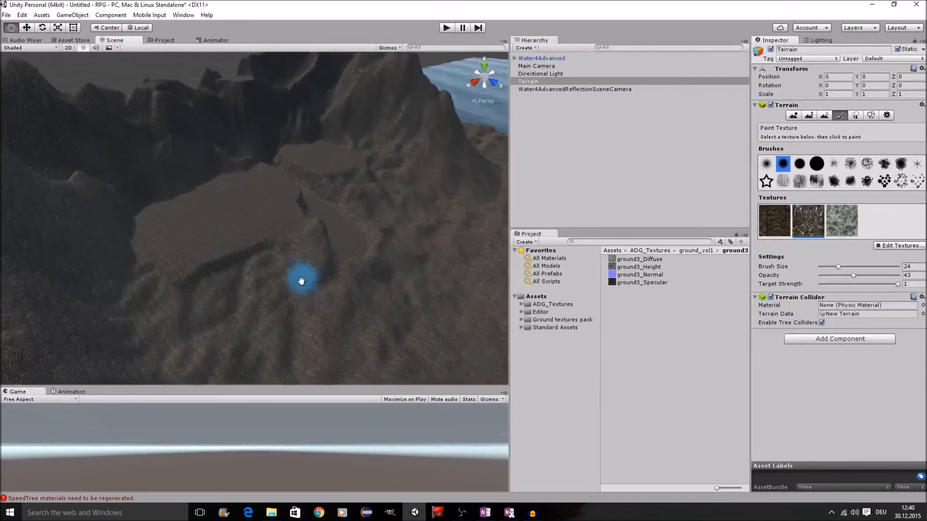
pyautogui.scroll(3, 291, 323)
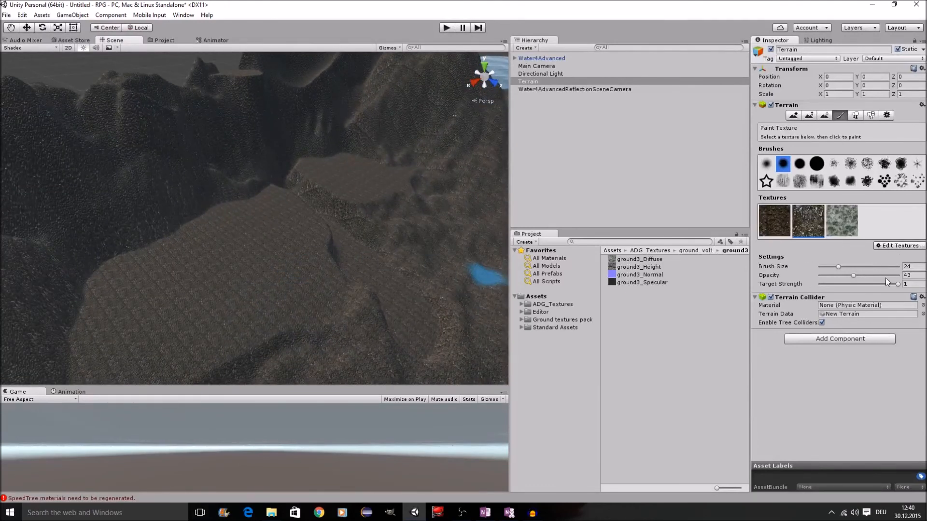
pyautogui.scroll(2, 275, 247)
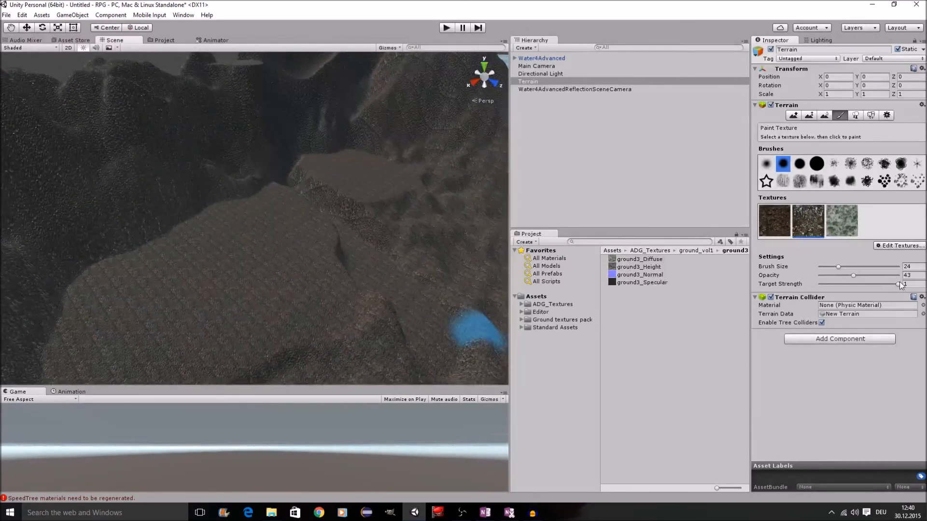
pyautogui.moveTo(899, 284); pyautogui.dragTo(877, 287)
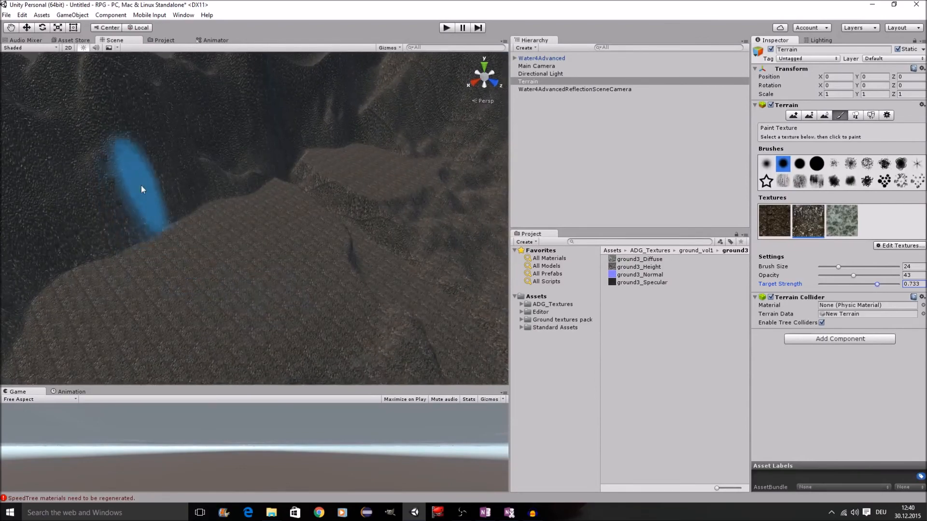
pyautogui.click(839, 220)
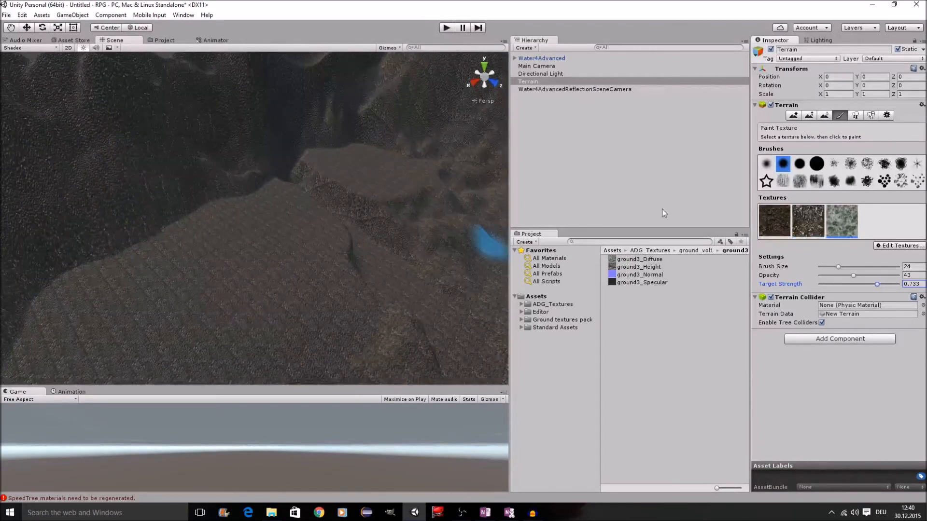
pyautogui.click(218, 305)
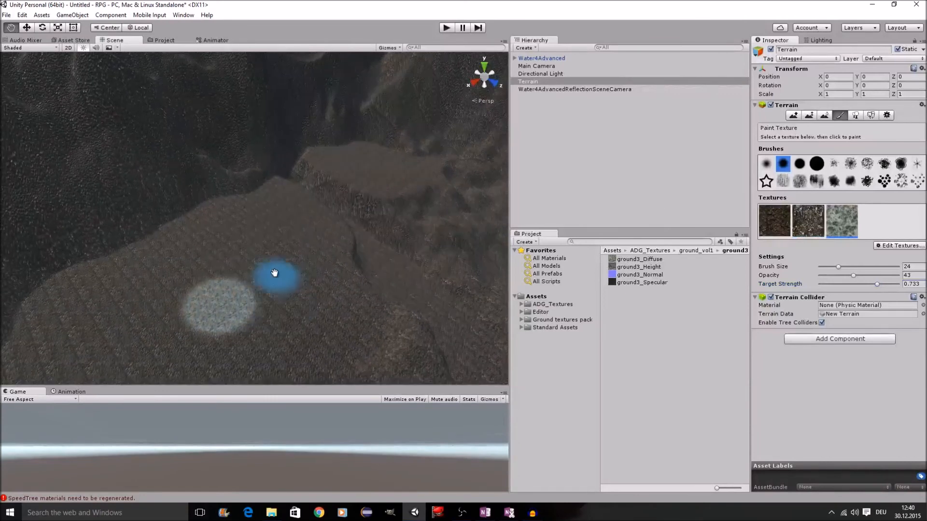
pyautogui.moveTo(222, 296); pyautogui.dragTo(278, 313)
# Lower the target strength to 0.54 and extend the green ground3 patch on the large plateau.
pyautogui.moveTo(876, 284); pyautogui.dragTo(862, 286)
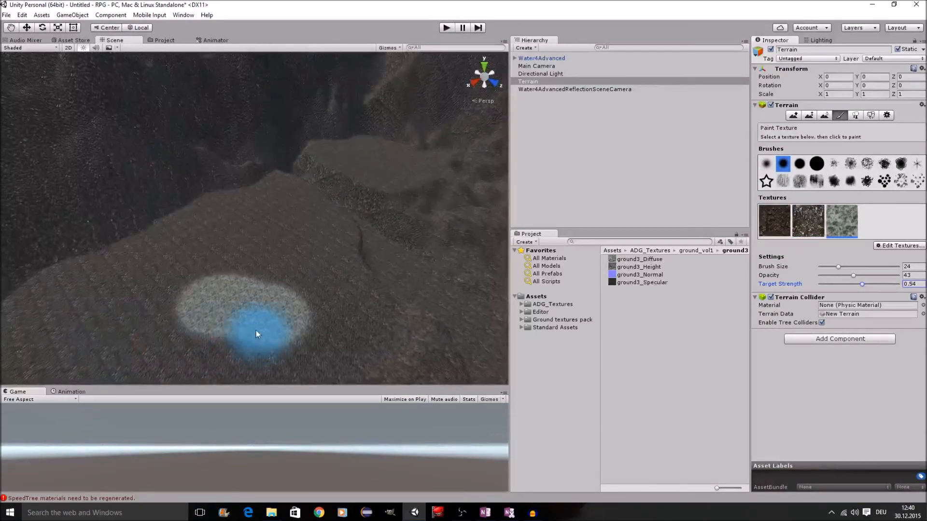
pyautogui.moveTo(272, 323)
pyautogui.mouseDown(button='right')
pyautogui.moveTo(277, 240)
pyautogui.moveTo(296, 361)
pyautogui.moveTo(274, 292)
pyautogui.mouseUp(button='right')
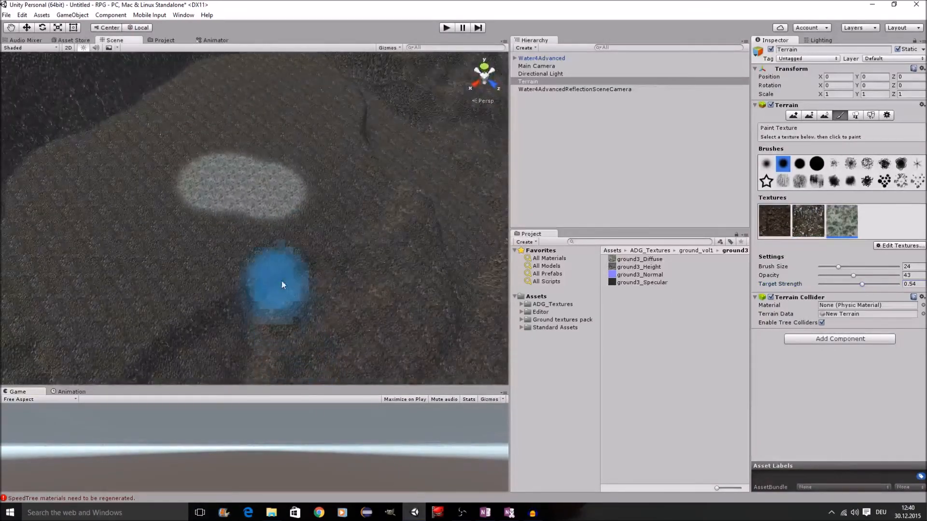
pyautogui.moveTo(368, 197); pyautogui.dragTo(256, 242, button='middle')
pyautogui.scroll(5, 187, 218)
pyautogui.moveTo(187, 218)
pyautogui.mouseDown()
pyautogui.moveTo(242, 159)
pyautogui.moveTo(186, 154)
pyautogui.moveTo(195, 194)
pyautogui.mouseUp()
pyautogui.moveTo(195, 198); pyautogui.dragTo(465, 227, button='middle')
pyautogui.moveTo(315, 152)
pyautogui.mouseDown()
pyautogui.moveTo(242, 151)
pyautogui.moveTo(271, 178)
pyautogui.moveTo(219, 186)
pyautogui.moveTo(253, 196)
pyautogui.moveTo(274, 250)
pyautogui.moveTo(234, 164)
pyautogui.moveTo(264, 264)
pyautogui.moveTo(285, 238)
pyautogui.moveTo(256, 167)
pyautogui.moveTo(165, 99)
pyautogui.moveTo(242, 248)
pyautogui.moveTo(234, 213)
pyautogui.moveTo(317, 296)
pyautogui.moveTo(279, 201)
pyautogui.moveTo(348, 234)
pyautogui.moveTo(311, 107)
pyautogui.mouseUp()
pyautogui.scroll(-5, 230, 202)
# Paint the rock texture over the mountain walls and slopes surrounding the plateaus.
pyautogui.click(813, 218)
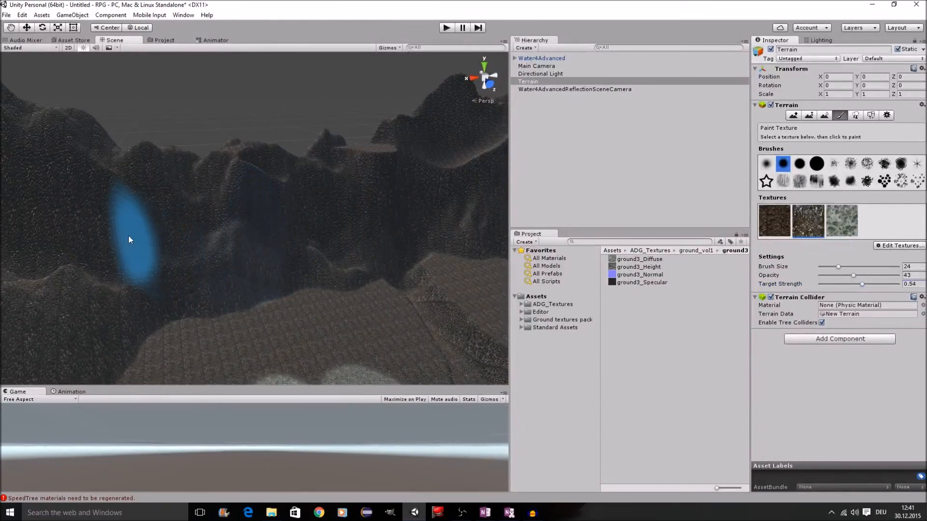
pyautogui.scroll(-6, 192, 248)
pyautogui.moveTo(148, 265)
pyautogui.mouseDown()
pyautogui.moveTo(107, 224)
pyautogui.moveTo(109, 175)
pyautogui.moveTo(158, 187)
pyautogui.mouseUp()
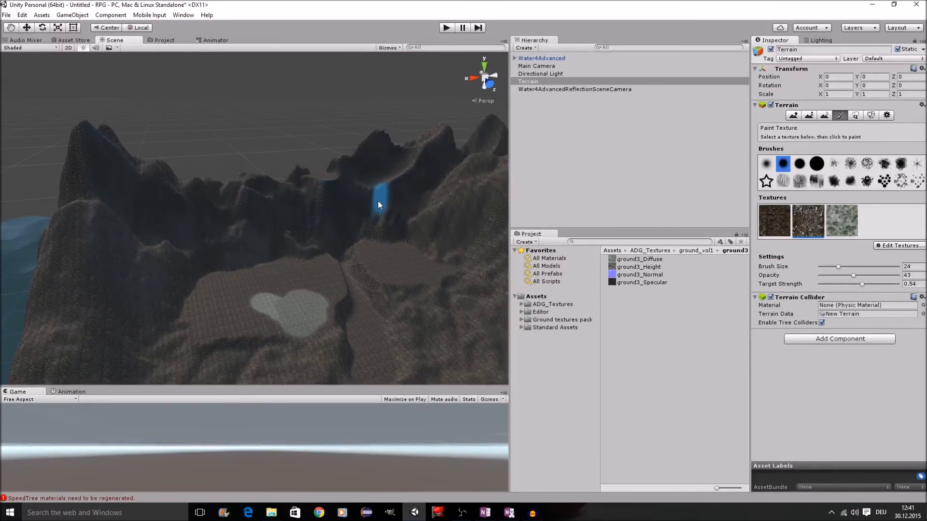
pyautogui.moveTo(441, 227); pyautogui.dragTo(369, 198, button='middle')
pyautogui.moveTo(360, 248)
pyautogui.mouseDown()
pyautogui.moveTo(332, 194)
pyautogui.moveTo(314, 236)
pyautogui.moveTo(253, 254)
pyautogui.mouseUp()
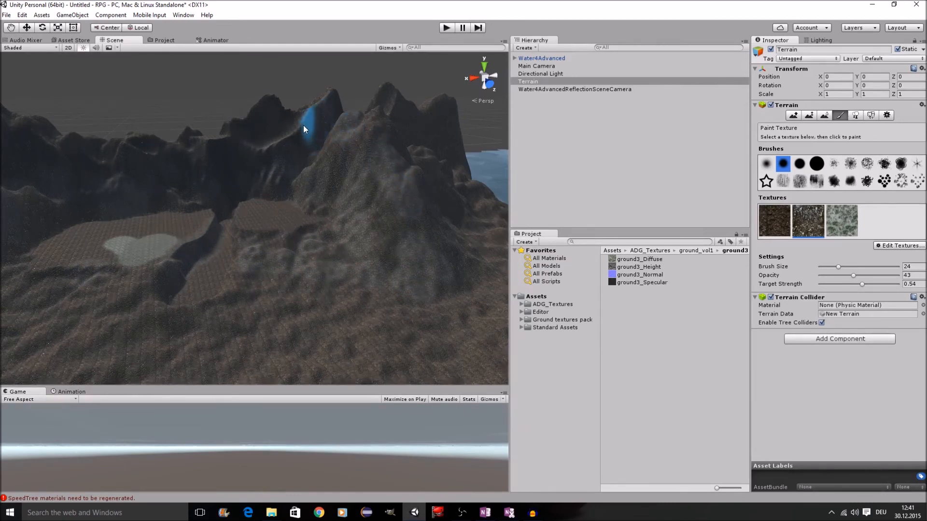
pyautogui.moveTo(275, 129); pyautogui.dragTo(227, 145, button='right')
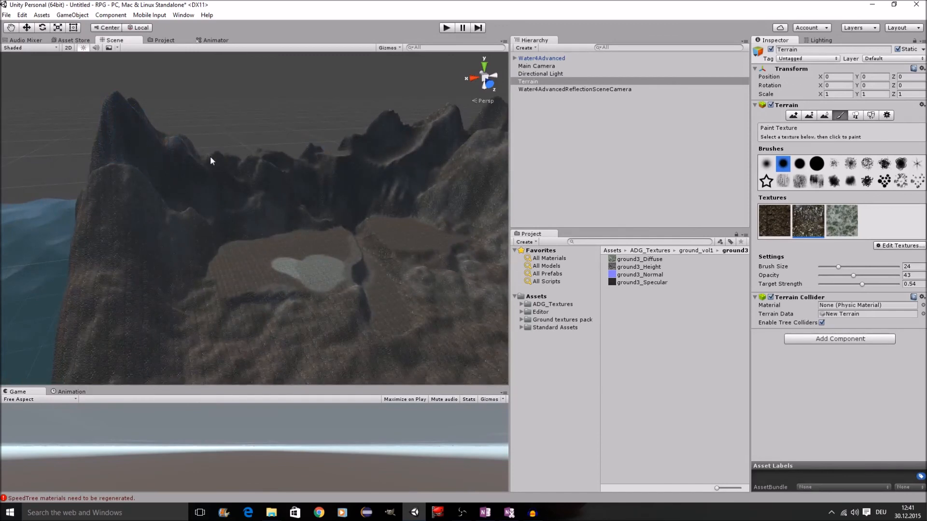
pyautogui.moveTo(265, 173)
pyautogui.mouseDown(button='right')
pyautogui.moveTo(244, 182)
pyautogui.moveTo(193, 265)
pyautogui.mouseUp(button='right')
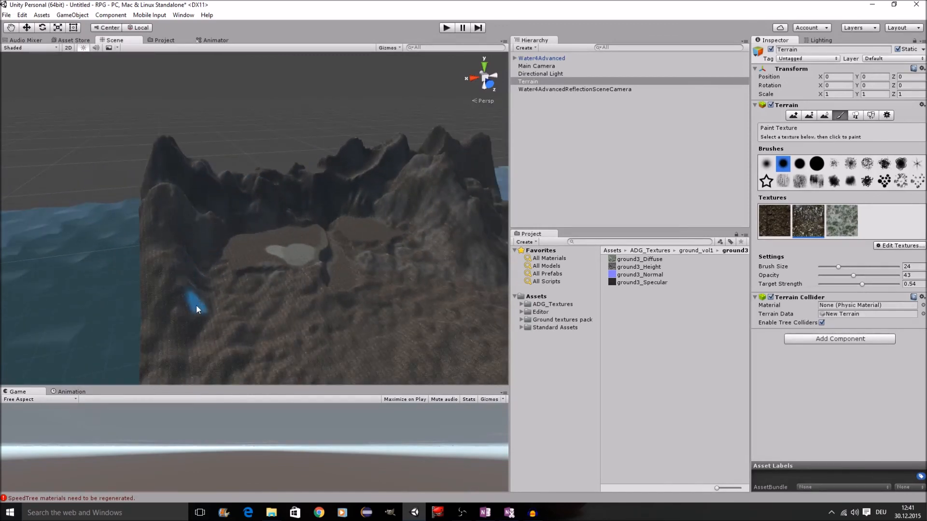
pyautogui.moveTo(271, 265)
pyautogui.mouseDown(button='right')
pyautogui.moveTo(270, 234)
pyautogui.moveTo(306, 215)
pyautogui.moveTo(341, 263)
pyautogui.moveTo(222, 225)
pyautogui.mouseUp(button='right')
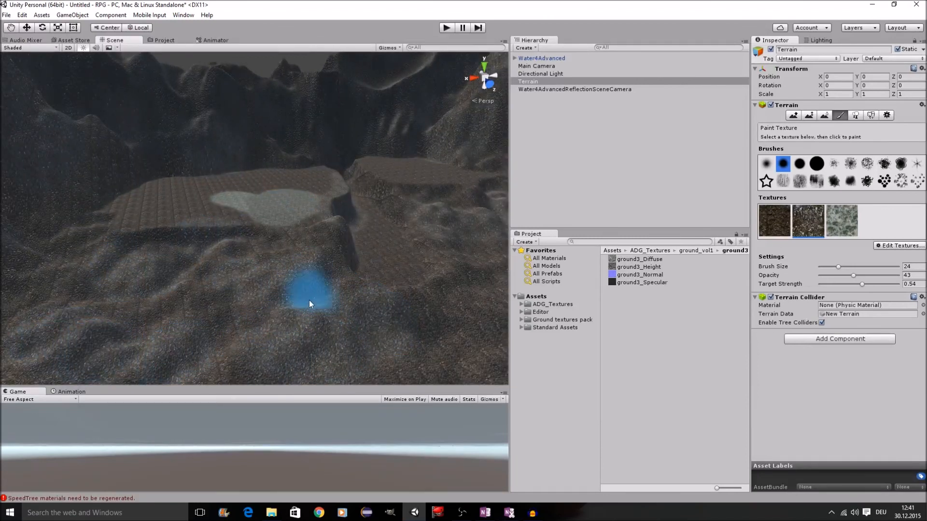
pyautogui.scroll(3, 351, 190)
pyautogui.moveTo(401, 199); pyautogui.dragTo(321, 295, button='middle')
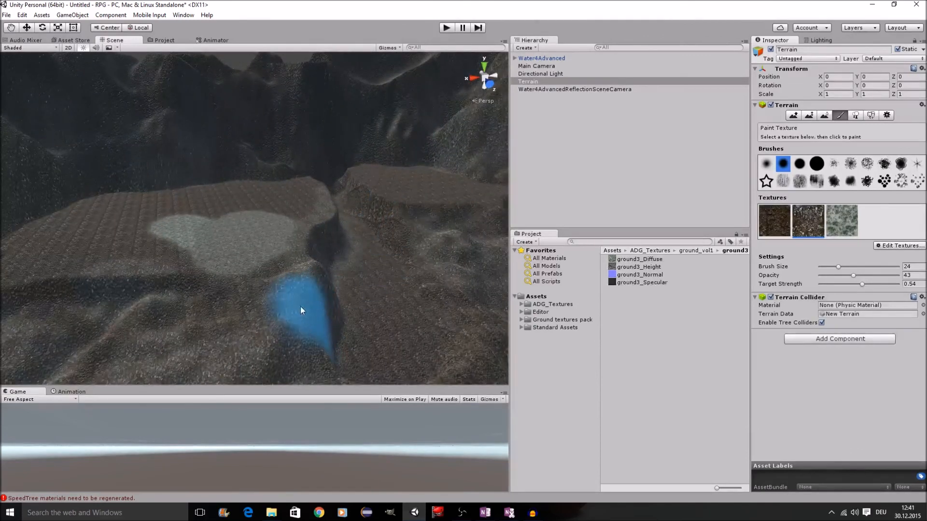
# Cover both plateaus with the green ground3 texture, raising the target strength to 0.789 for another pass.
pyautogui.click(842, 221)
pyautogui.click(807, 284)
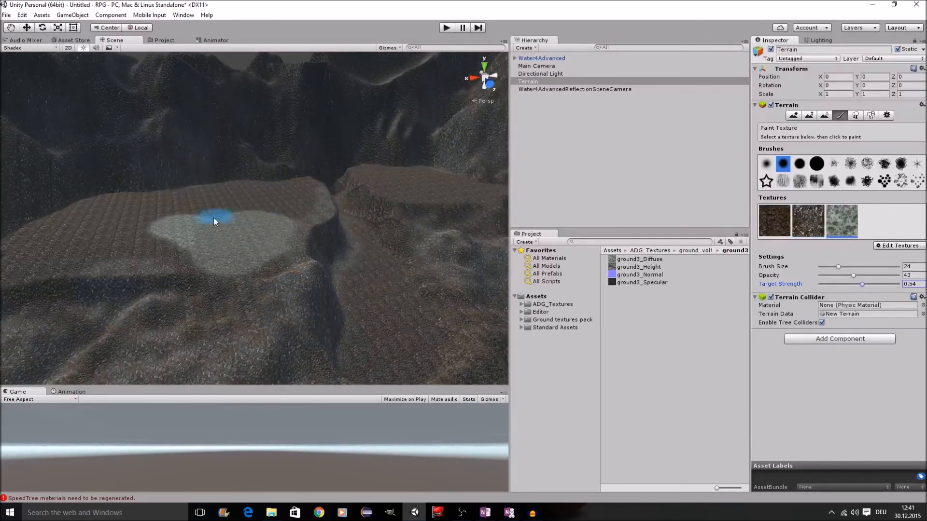
pyautogui.moveTo(279, 207)
pyautogui.mouseDown()
pyautogui.moveTo(209, 199)
pyautogui.moveTo(52, 254)
pyautogui.moveTo(88, 211)
pyautogui.mouseUp()
pyautogui.moveTo(151, 211); pyautogui.dragTo(89, 220)
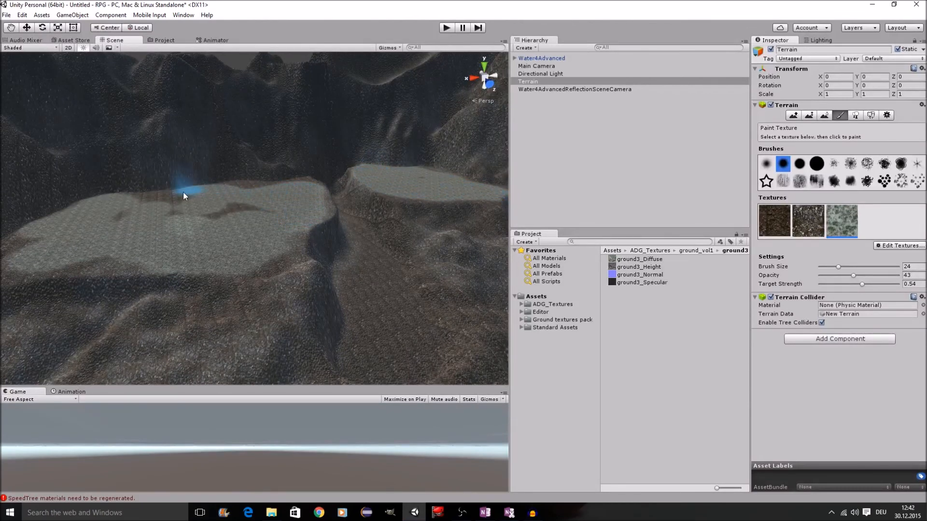
pyautogui.moveTo(862, 284); pyautogui.dragTo(880, 284)
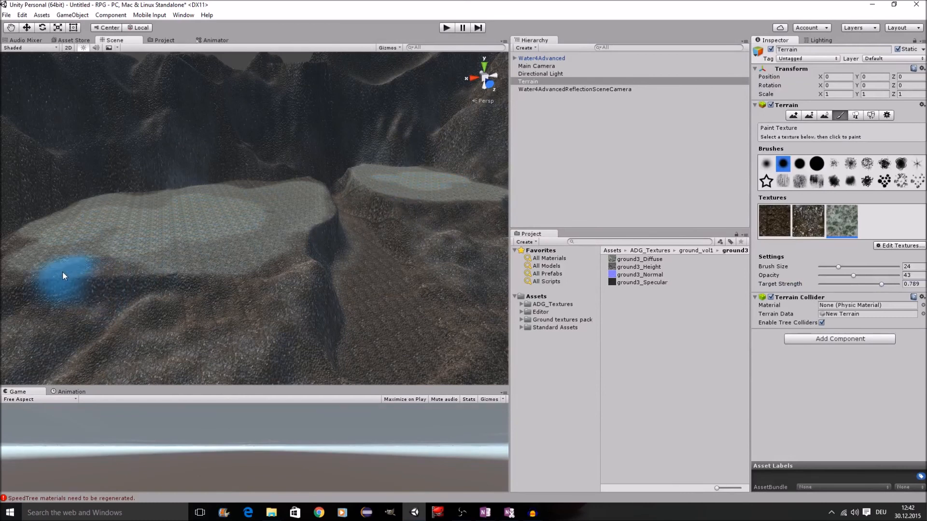
# Switch to the rock texture, set the target strength to 0.869 and paint the mountainsides around the plateaus.
pyautogui.click(805, 227)
pyautogui.moveTo(882, 285); pyautogui.dragTo(888, 285)
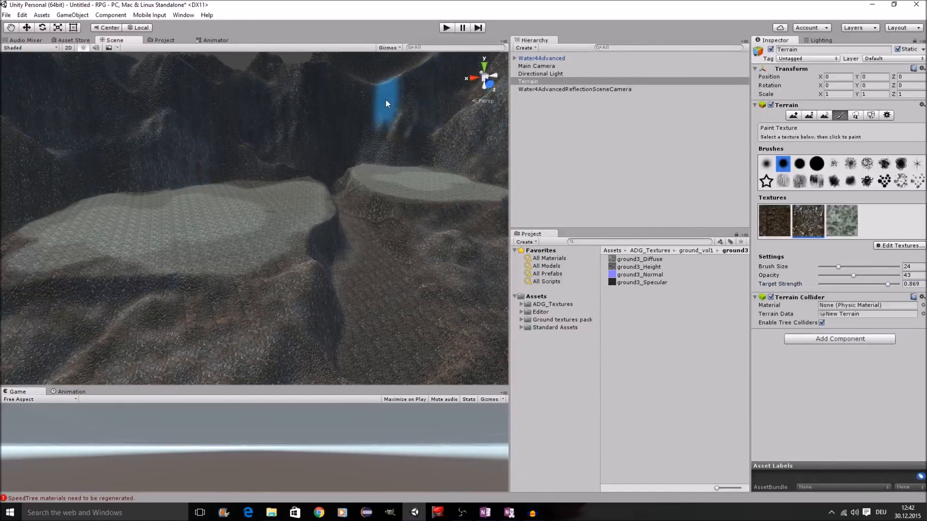
pyautogui.scroll(-2, 420, 108)
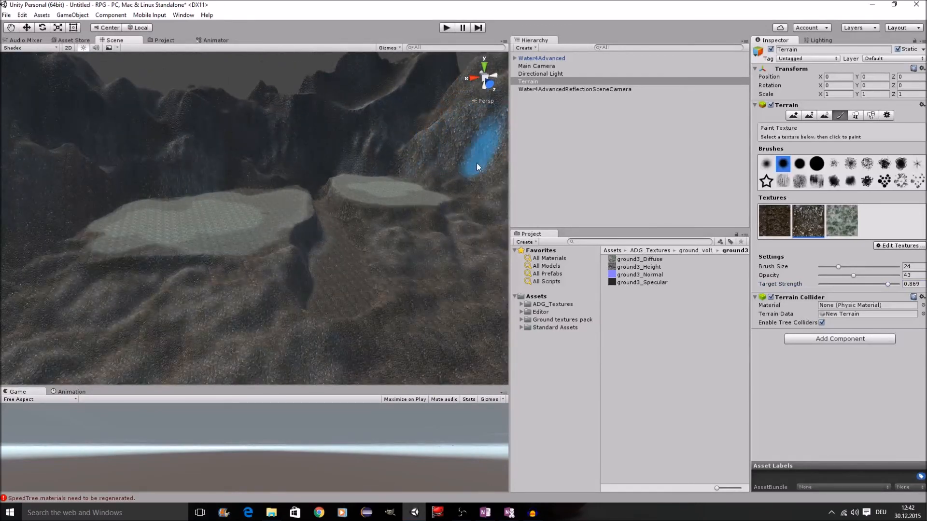
pyautogui.scroll(-3, 334, 164)
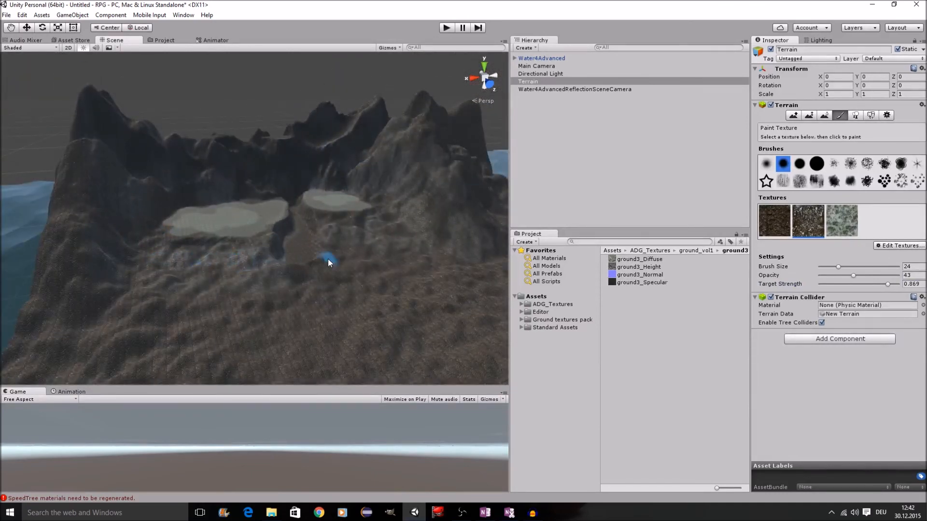
# Inspect the painted mountains and plateaus from a low angle near the ground, both close up and from farther back.
pyautogui.scroll(3, 328, 259)
pyautogui.scroll(-5, 340, 204)
pyautogui.moveTo(340, 202)
pyautogui.keyDown('alt'); pyautogui.mouseDown()
pyautogui.moveTo(294, 193)
pyautogui.moveTo(241, 162)
pyautogui.moveTo(326, 203)
pyautogui.mouseUp(); pyautogui.keyUp('alt')
pyautogui.scroll(10, 326, 204)
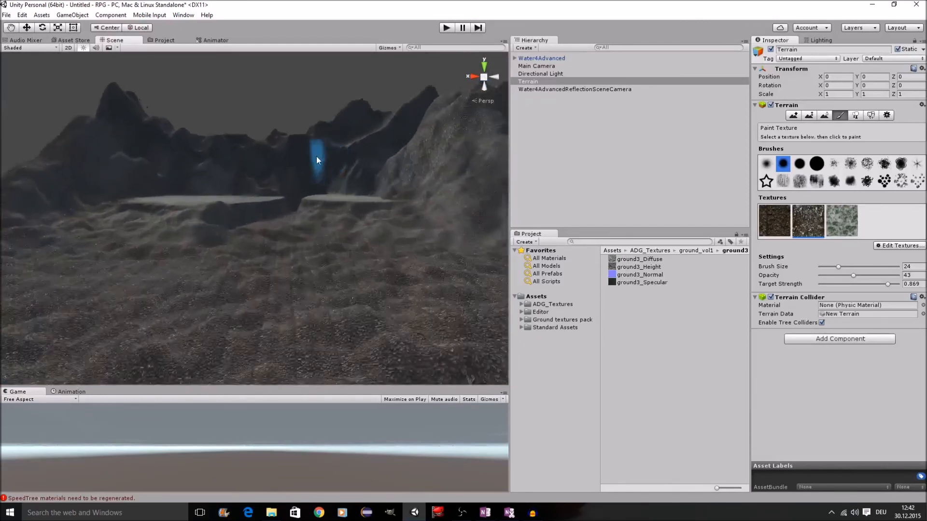
pyautogui.scroll(-5, 328, 179)
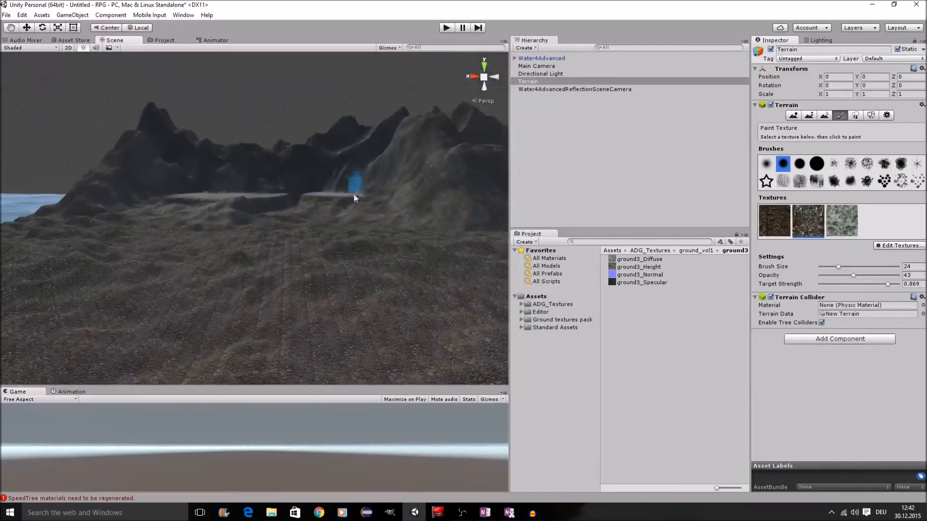
pyautogui.moveTo(348, 195); pyautogui.dragTo(346, 180, button='middle')
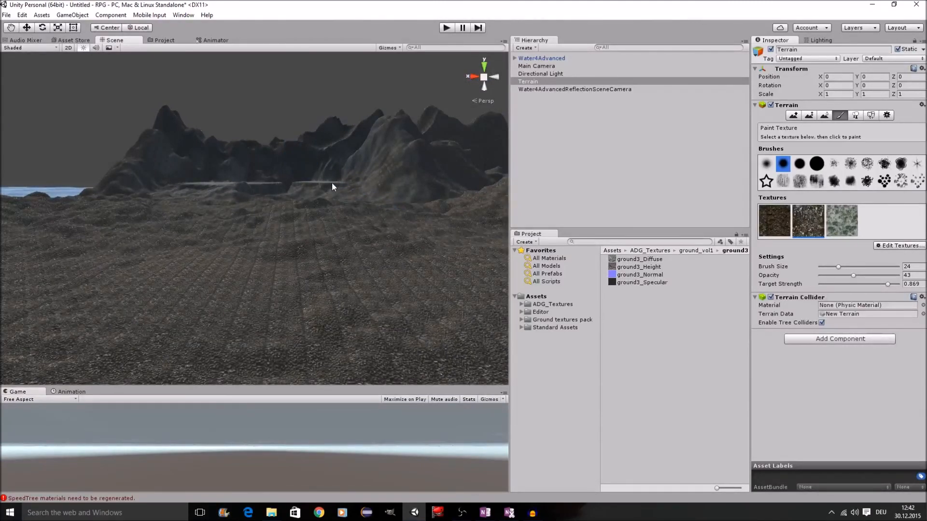
pyautogui.scroll(6, 331, 182)
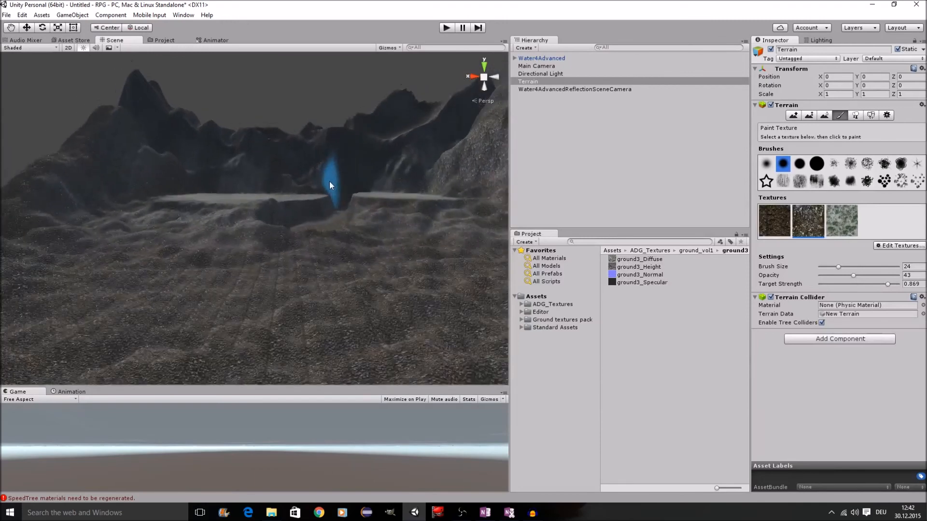
# Examine the texture painting on the two plateaus, the gap between them and the surrounding rock walls up close.
pyautogui.moveTo(329, 177)
pyautogui.keyDown('alt'); pyautogui.mouseDown()
pyautogui.moveTo(353, 161)
pyautogui.moveTo(335, 129)
pyautogui.moveTo(357, 210)
pyautogui.moveTo(305, 207)
pyautogui.mouseUp(); pyautogui.keyUp('alt')
pyautogui.scroll(3, 305, 207)
pyautogui.scroll(2, 326, 218)
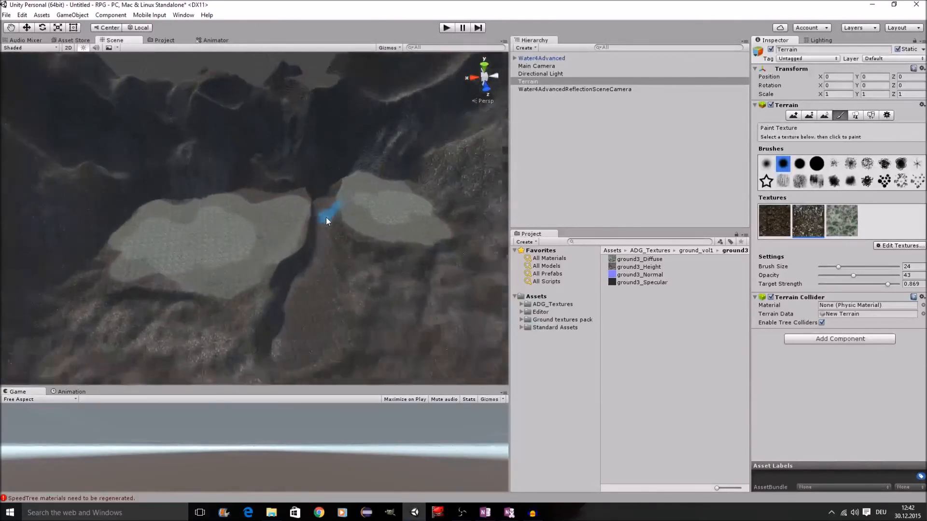
pyautogui.keyDown('alt'); pyautogui.moveTo(355, 248); pyautogui.dragTo(359, 202); pyautogui.keyUp('alt')
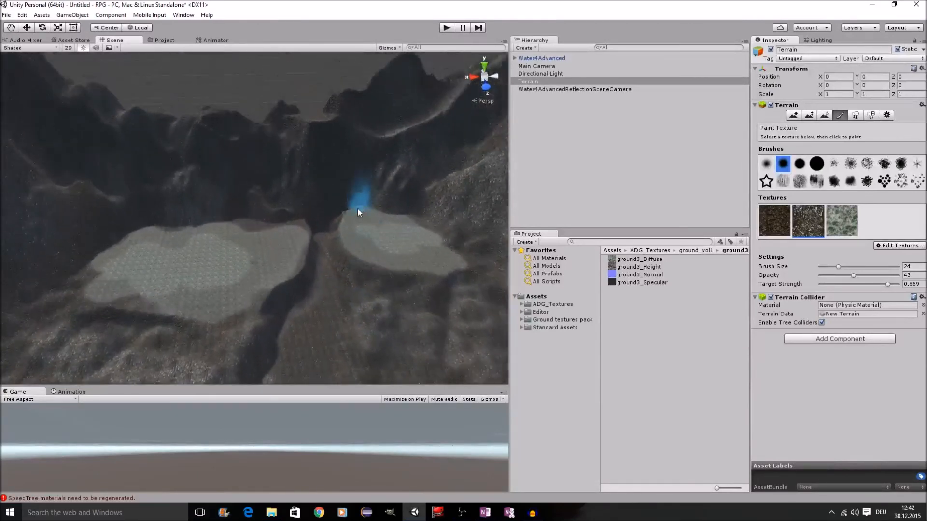
pyautogui.keyDown('alt'); pyautogui.moveTo(375, 262); pyautogui.dragTo(358, 228); pyautogui.keyUp('alt')
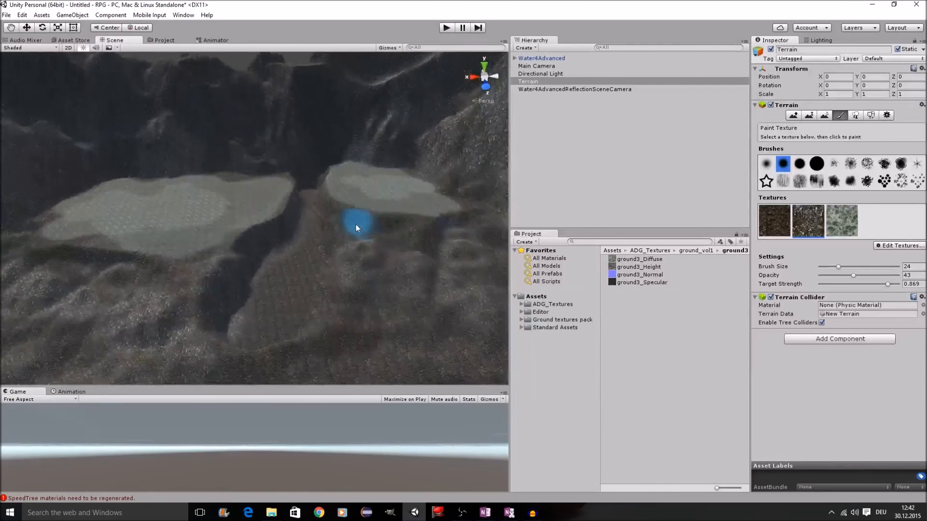
pyautogui.scroll(-3, 355, 224)
pyautogui.moveTo(355, 224); pyautogui.dragTo(342, 190, button='middle')
pyautogui.scroll(-3, 354, 226)
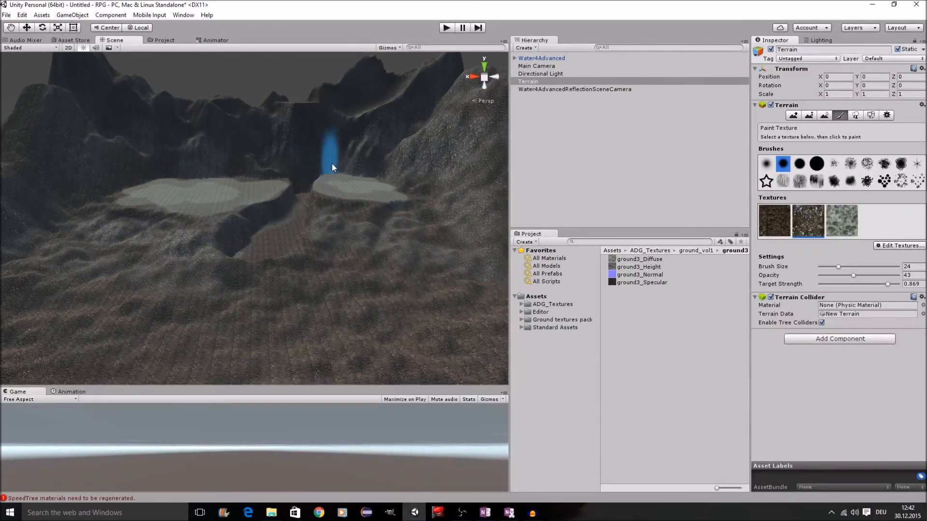
pyautogui.scroll(5, 316, 204)
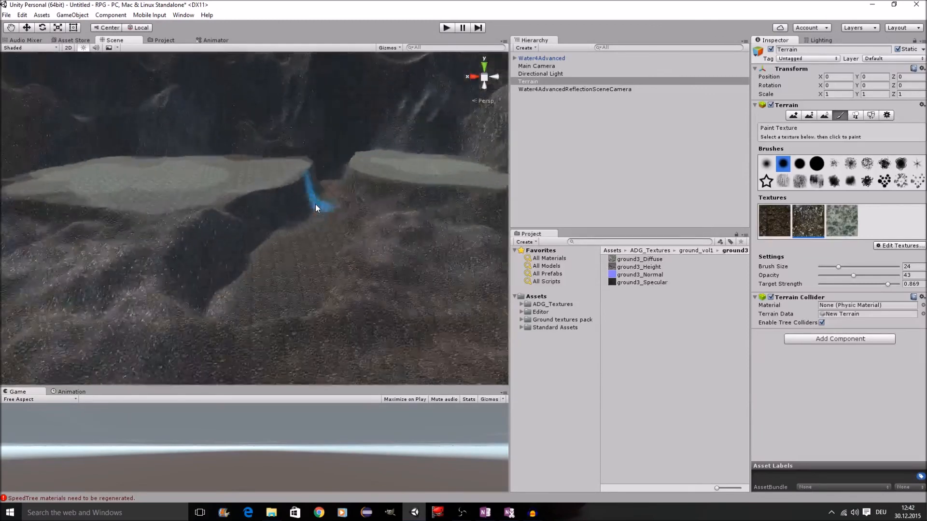
pyautogui.scroll(-3, 311, 210)
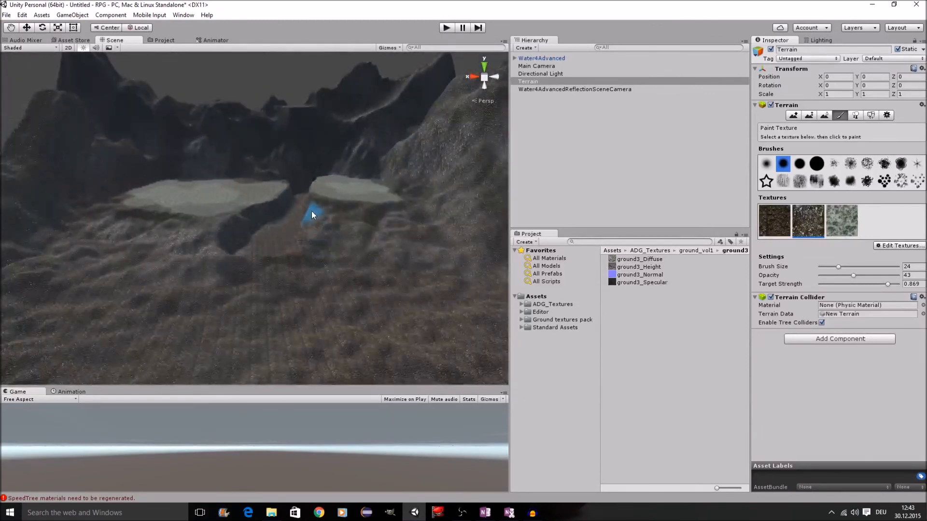
# Review the whole textured terrain, including the river channel and the surrounding water, from a distance.
pyautogui.scroll(-3, 302, 207)
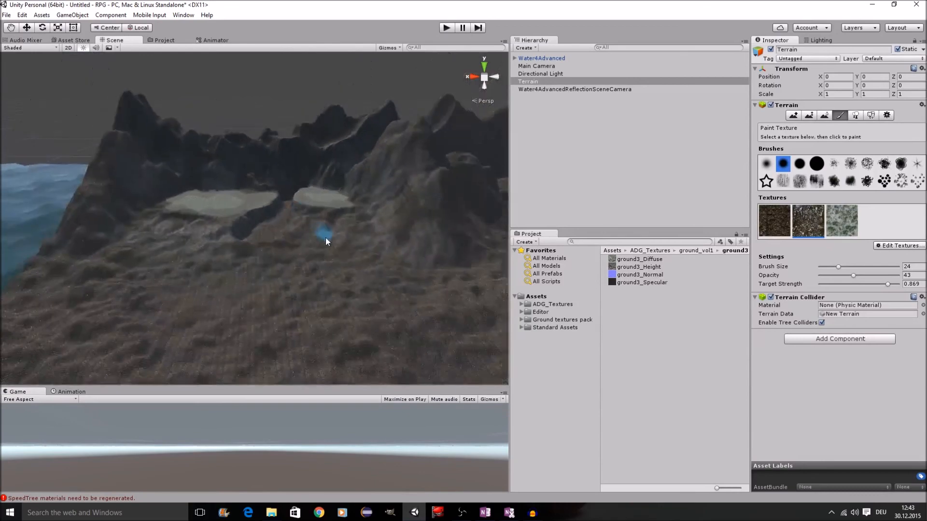
pyautogui.moveTo(331, 238); pyautogui.dragTo(341, 159, button='middle')
pyautogui.scroll(-5, 343, 159)
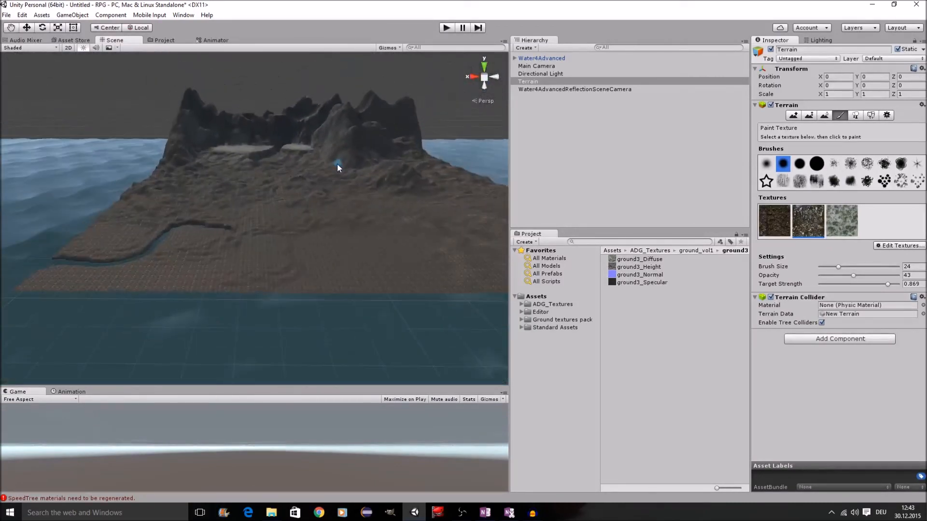
pyautogui.scroll(-2, 337, 163)
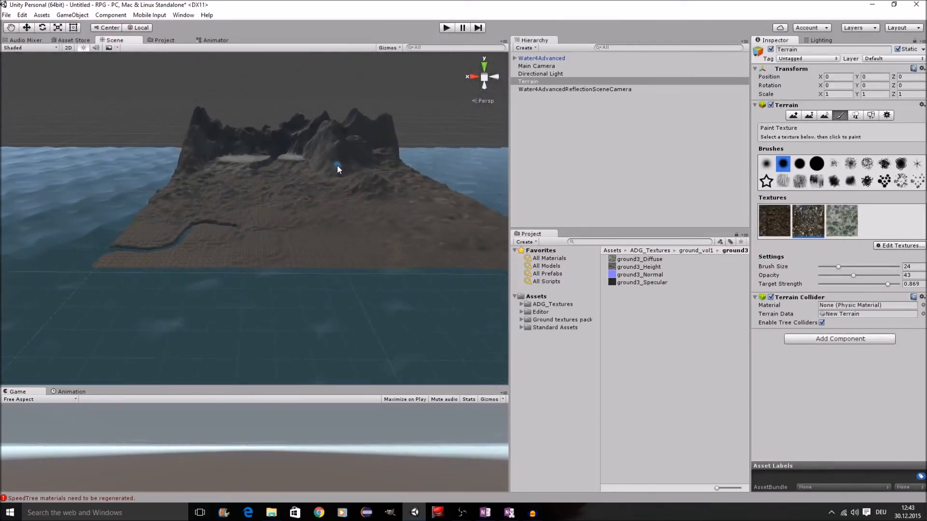
pyautogui.scroll(2, 377, 190)
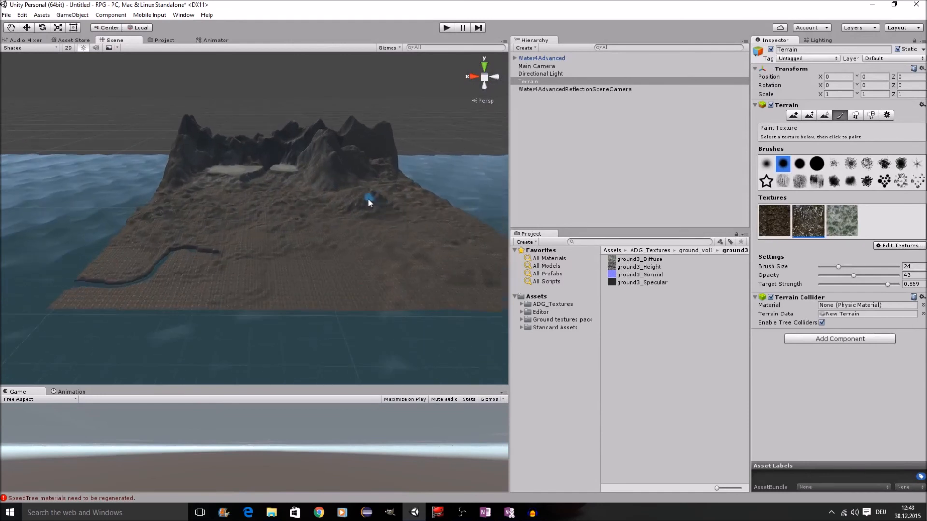